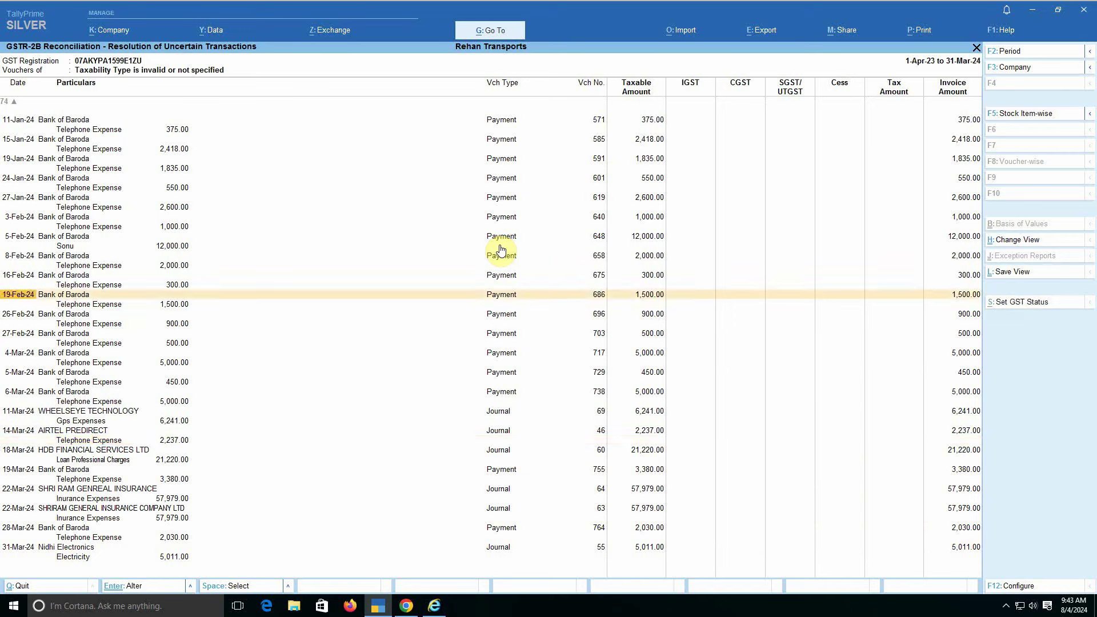
{"action": "key", "text": "Up"}
{"action": "key", "text": "Up"}
{"action": "key", "text": "Up"}
{"action": "key", "text": "Up"}
{"action": "key", "text": "Up"}
{"action": "key", "text": "Up"}
{"action": "key", "text": "Up"}
{"action": "key", "text": "Up"}
{"action": "key", "text": "Up"}
{"action": "key", "text": "Up"}
{"action": "key", "text": "Up"}
{"action": "key", "text": "Up"}
{"action": "key", "text": "Up"}
{"action": "key", "text": "Up"}
{"action": "key", "text": "Up"}
{"action": "key", "text": "Up"}
{"action": "key", "text": "Up"}
{"action": "key", "text": "Up"}
{"action": "key", "text": "Up"}
{"action": "key", "text": "Up"}
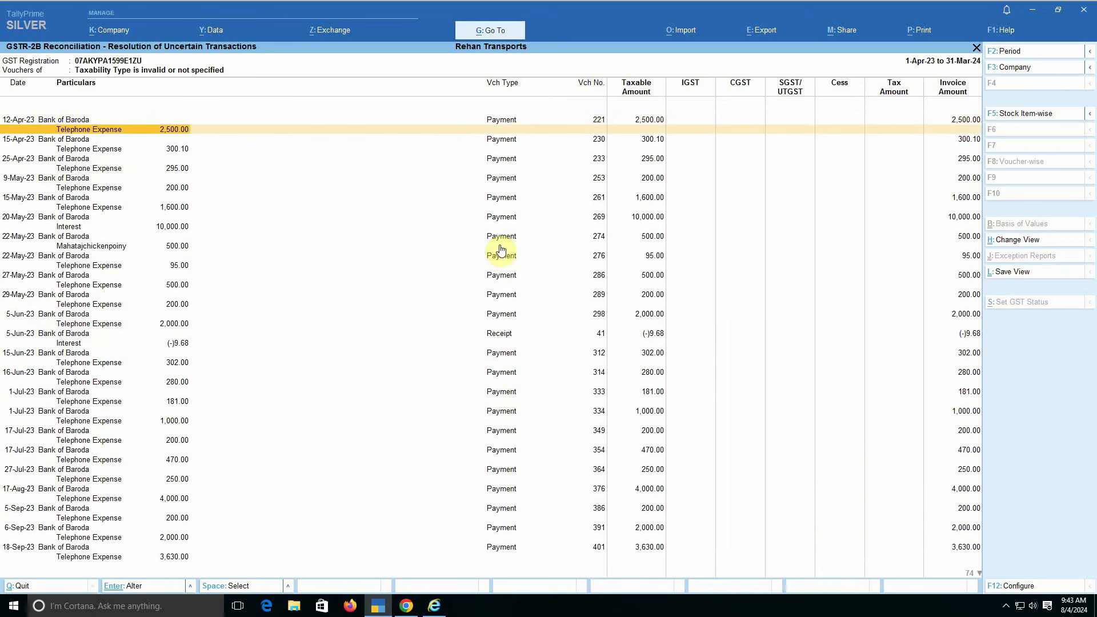
Step: Select all 60 uncertain vouchers and set their GST returns status to Excluded
{"action": "key", "text": "ctrl+space"}
{"action": "key", "text": "Down"}
{"action": "key", "text": "Down"}
{"action": "key", "text": "Down"}
{"action": "key", "text": "Down"}
{"action": "key", "text": "Down"}
{"action": "key", "text": "Down"}
{"action": "key", "text": "Down"}
{"action": "key", "text": "Down"}
{"action": "key", "text": "Down"}
{"action": "key", "text": "Down"}
{"action": "key", "text": "Down"}
{"action": "key", "text": "Down"}
{"action": "key", "text": "Down"}
{"action": "key", "text": "Down"}
{"action": "key", "text": "Down"}
{"action": "key", "text": "Down"}
{"action": "key", "text": "Down"}
{"action": "key", "text": "Down"}
{"action": "key", "text": "Down"}
{"action": "key", "text": "Down"}
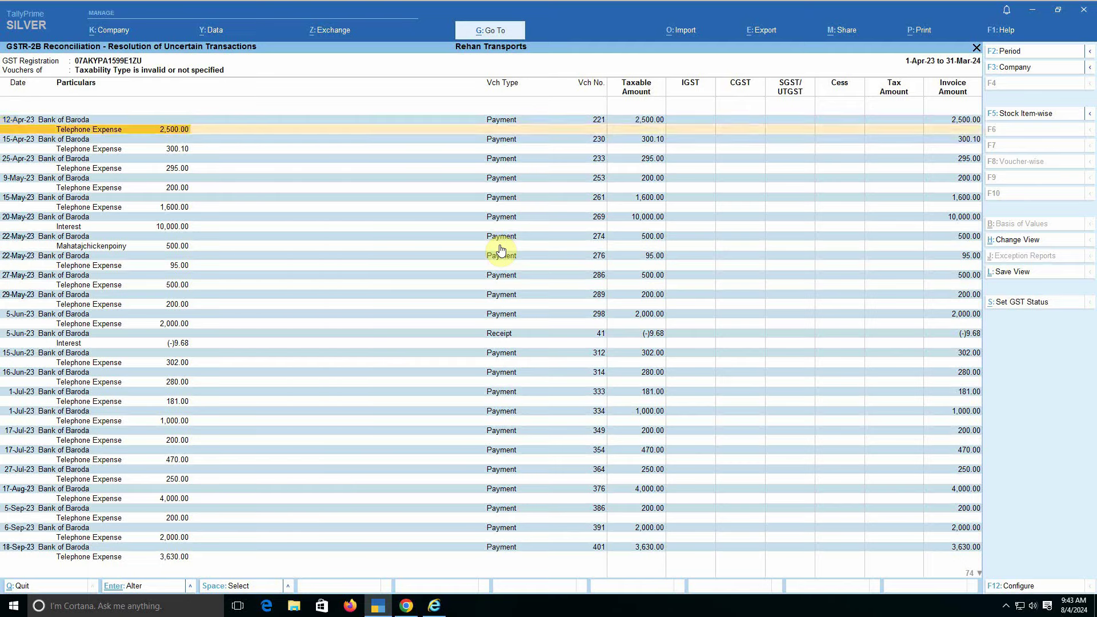
{"action": "key", "text": "Down"}
{"action": "key", "text": "Down"}
{"action": "key", "text": "Down"}
{"action": "key", "text": "Down"}
{"action": "key", "text": "Down"}
{"action": "key", "text": "Down"}
{"action": "key", "text": "Down"}
{"action": "key", "text": "Down"}
{"action": "key", "text": "Down"}
{"action": "key", "text": "Down"}
{"action": "key", "text": "Down"}
{"action": "key", "text": "Down"}
{"action": "key", "text": "Down"}
{"action": "key", "text": "Down"}
{"action": "key", "text": "Down"}
{"action": "key", "text": "Down"}
{"action": "key", "text": "Down"}
{"action": "key", "text": "Down"}
{"action": "key", "text": "Down"}
{"action": "key", "text": "Down"}
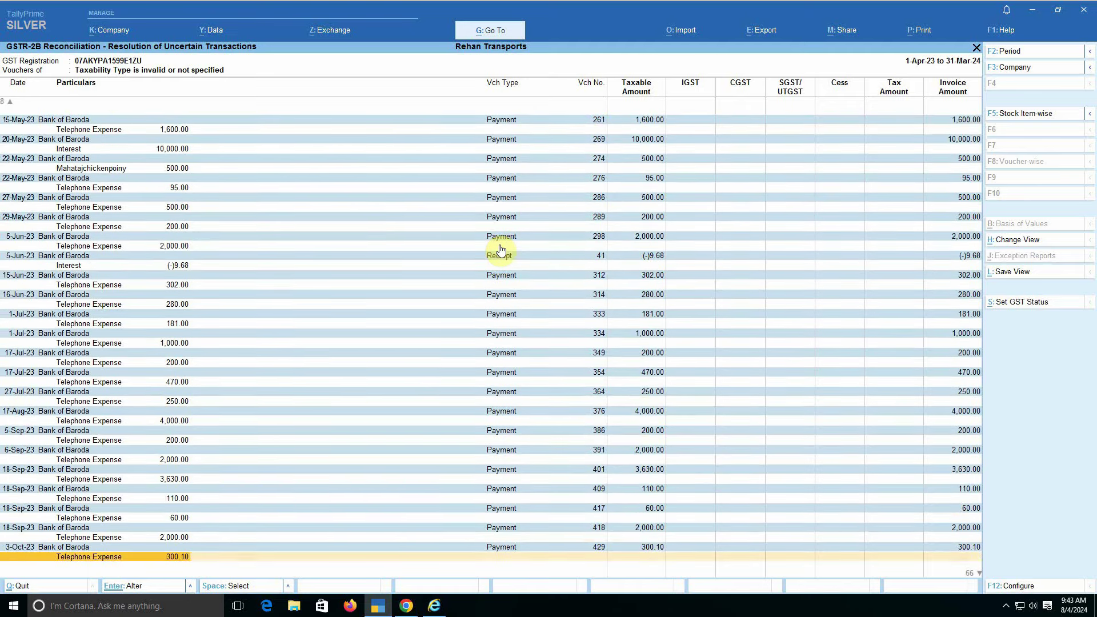
{"action": "key", "text": "Down"}
{"action": "key", "text": "Down"}
{"action": "key", "text": "Down"}
{"action": "key", "text": "Down"}
{"action": "key", "text": "Down"}
{"action": "key", "text": "Down"}
{"action": "key", "text": "Down"}
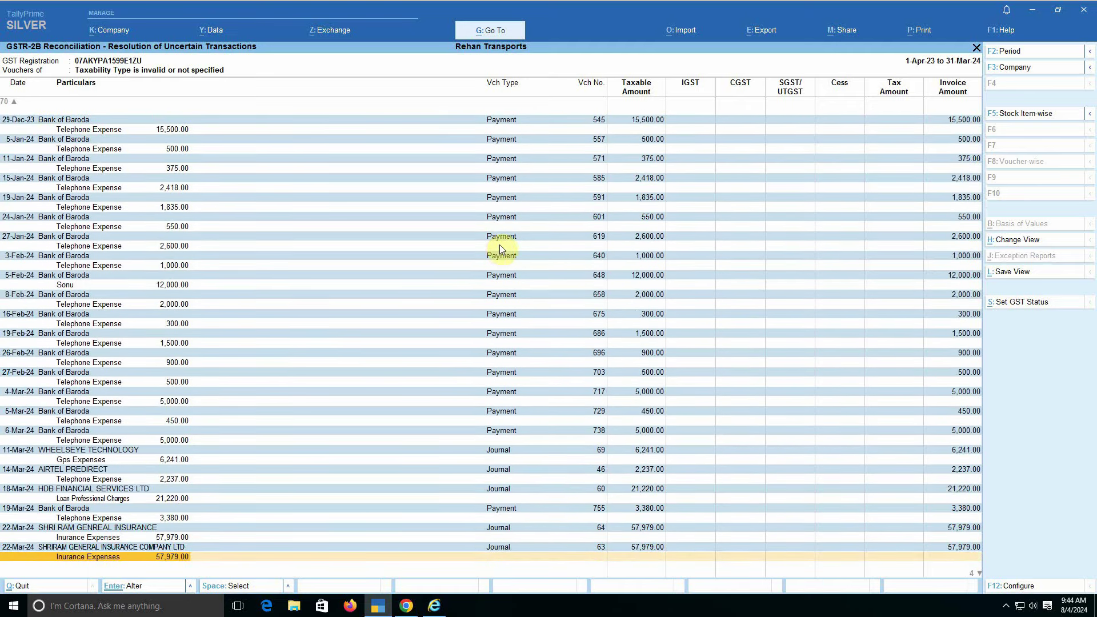
{"action": "key", "text": "Up"}
{"action": "key", "text": "Up"}
{"action": "key", "text": "Up"}
{"action": "key", "text": "Up"}
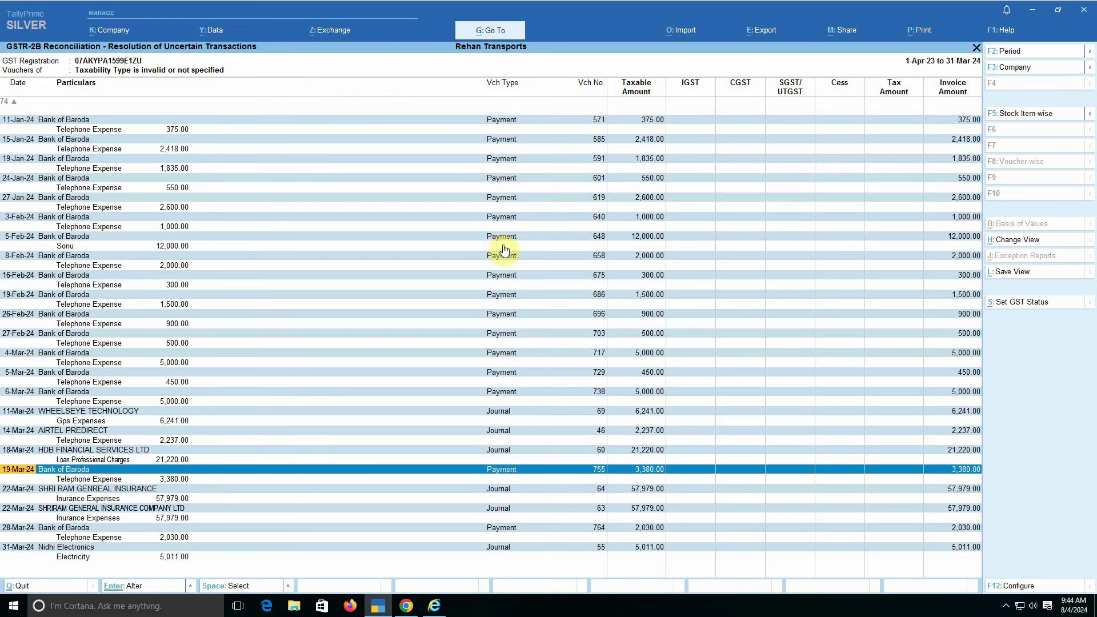
{"action": "key", "text": "Down"}
{"action": "key", "text": "Down"}
{"action": "key", "text": "Down"}
{"action": "key", "text": "Down"}
{"action": "key", "text": "Down"}
{"action": "key", "text": "Down"}
{"action": "key", "text": "Down"}
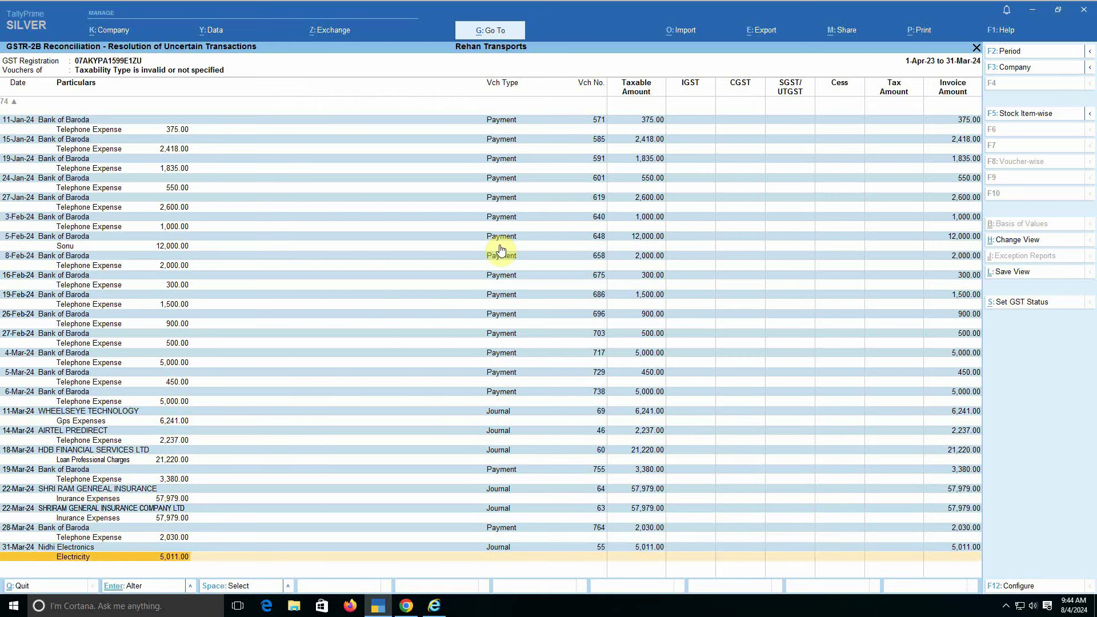
{"action": "key", "text": "space"}
{"action": "key", "text": "alt"}
{"action": "key", "text": "alt+s"}
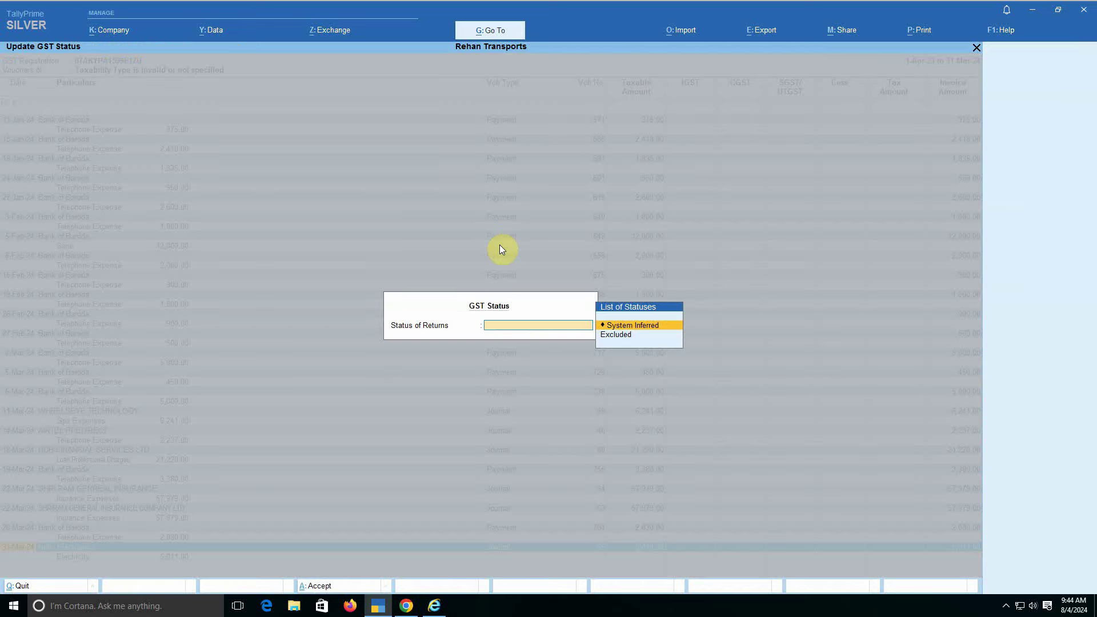
{"action": "key", "text": "Down"}
{"action": "key", "text": "Return"}
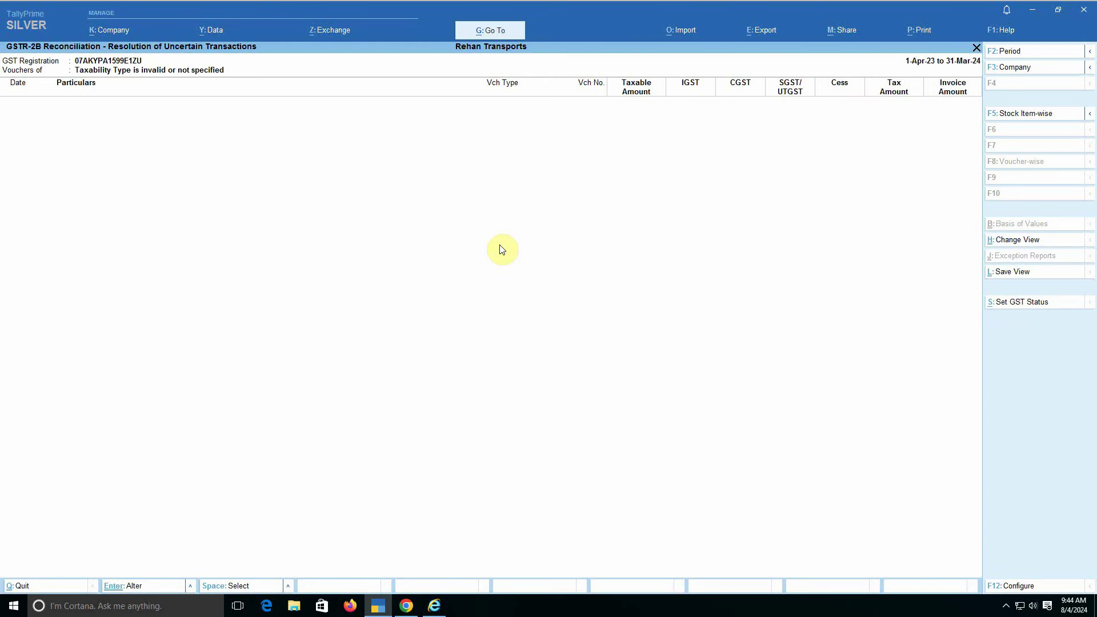
Step: In Incomplete/Mismatch transactions, set the six Depreciation journals' GST status to Excluded
{"action": "left_click", "coordinate": [502, 250]}
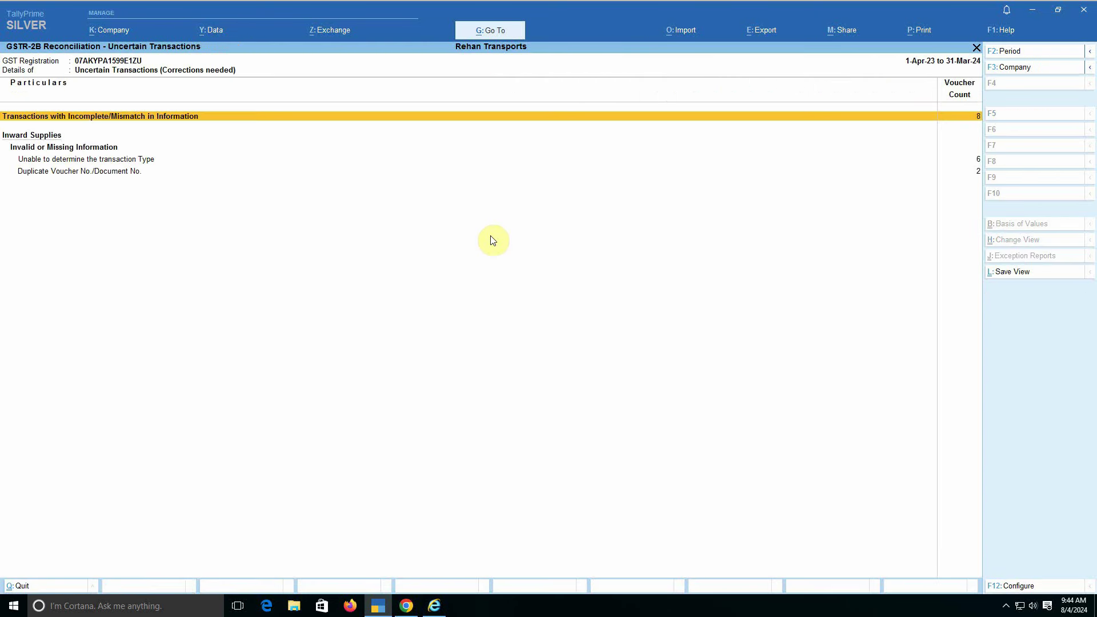
{"action": "left_click", "coordinate": [502, 249]}
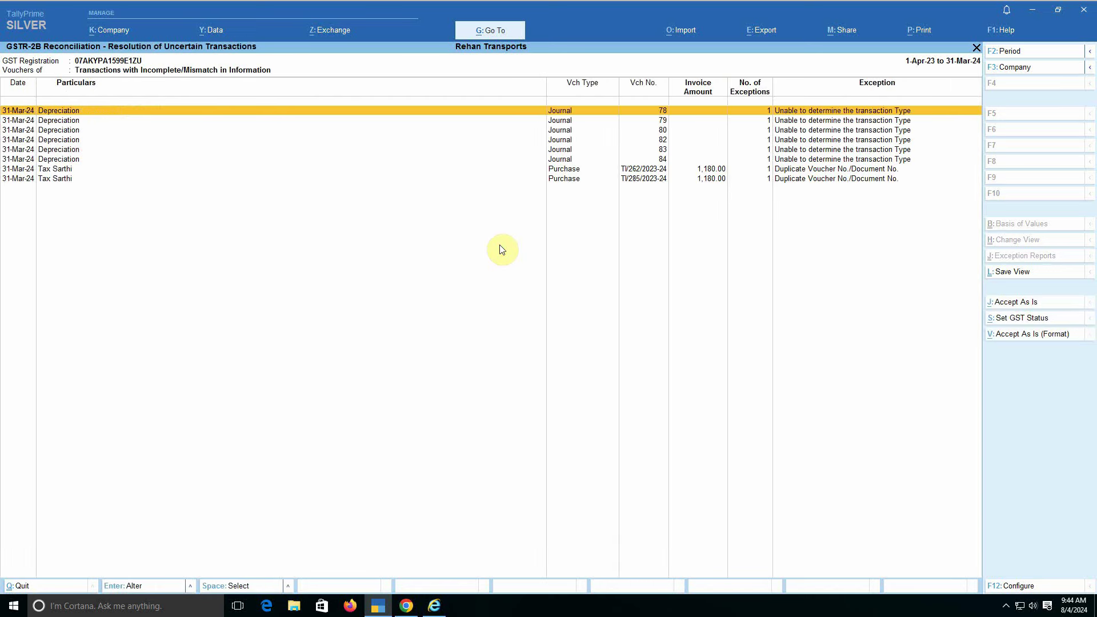
{"action": "key", "text": "space"}
{"action": "key", "text": "space"}
{"action": "key", "text": "space"}
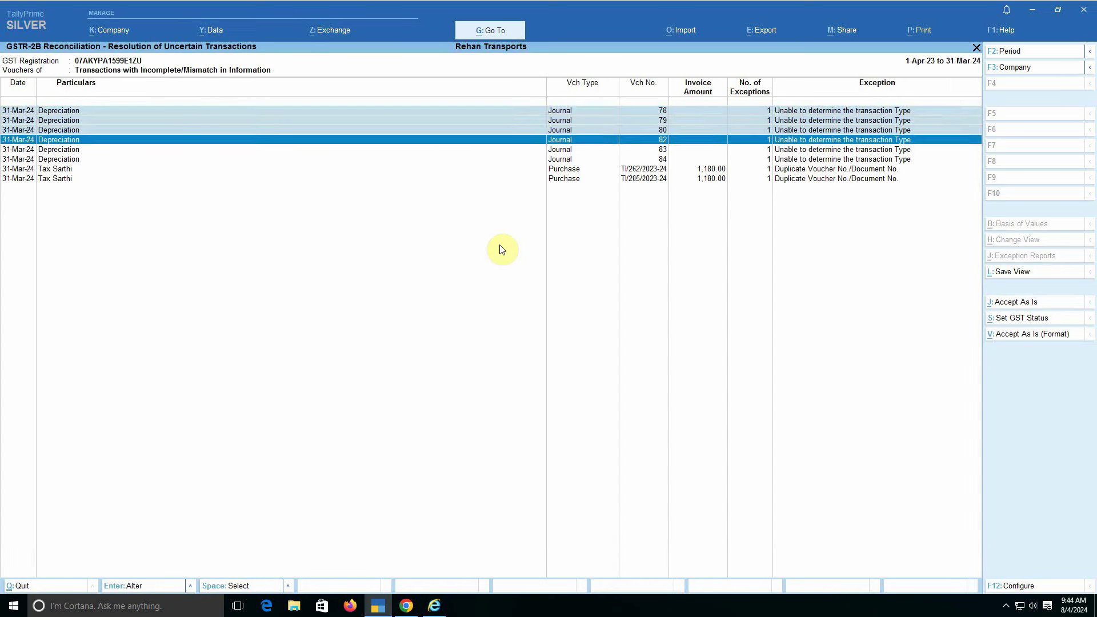
{"action": "key", "text": "space"}
{"action": "key", "text": "space"}
{"action": "key", "text": "alt"}
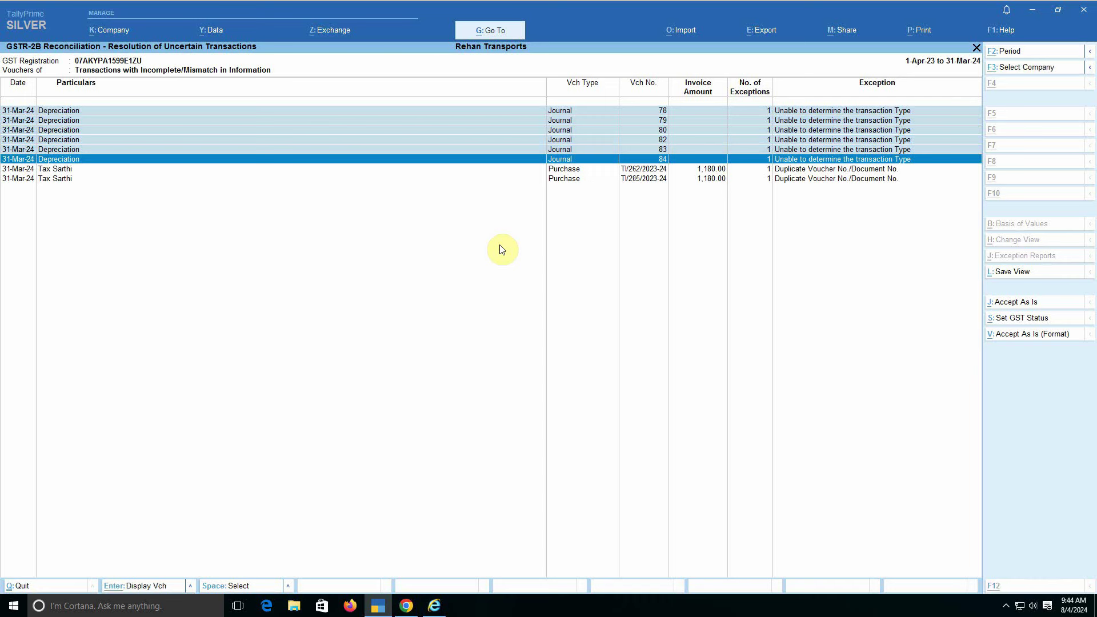
{"action": "key", "text": "alt+s"}
{"action": "key", "text": "Down"}
{"action": "key", "text": "Return"}
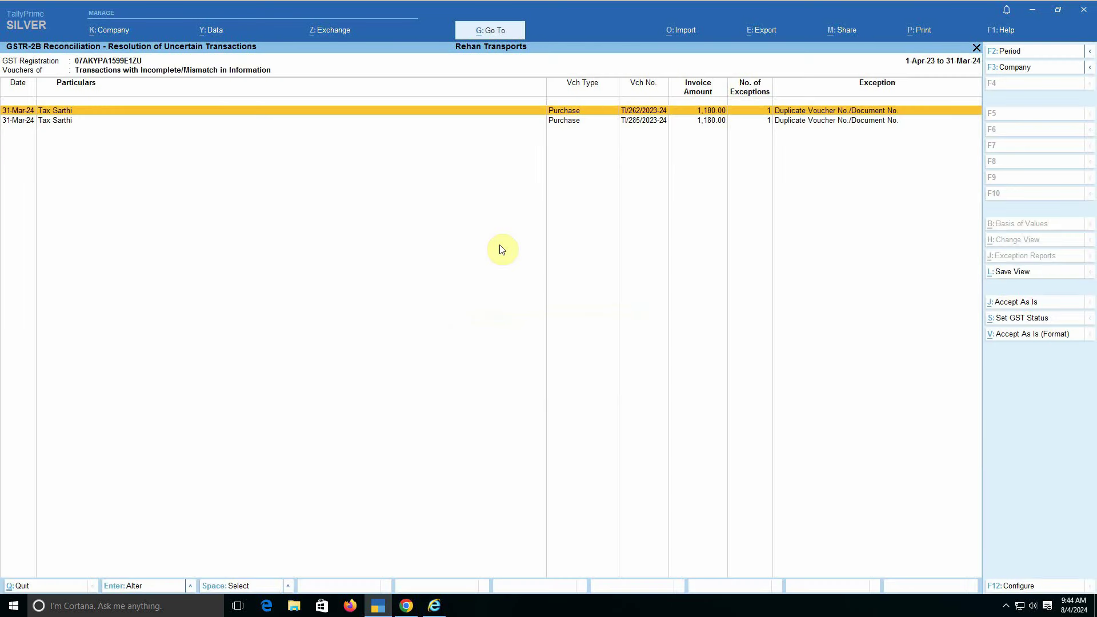
Step: Compare the two remaining Tax Sarthi purchases flagged as duplicate voucher numbers
{"action": "key", "text": "Down"}
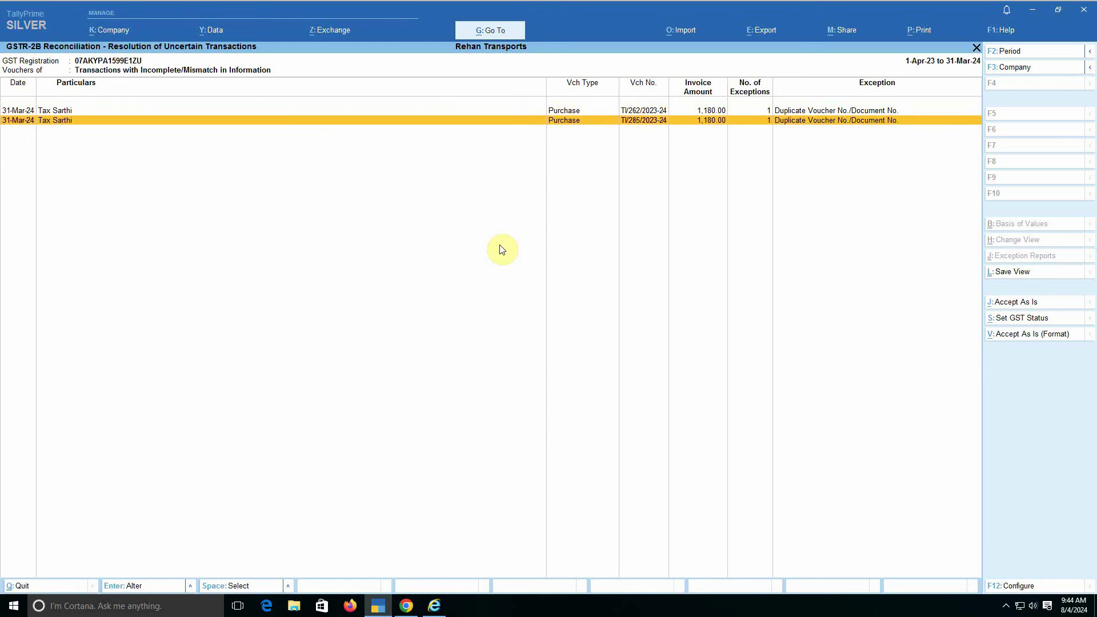
{"action": "key", "text": "Up"}
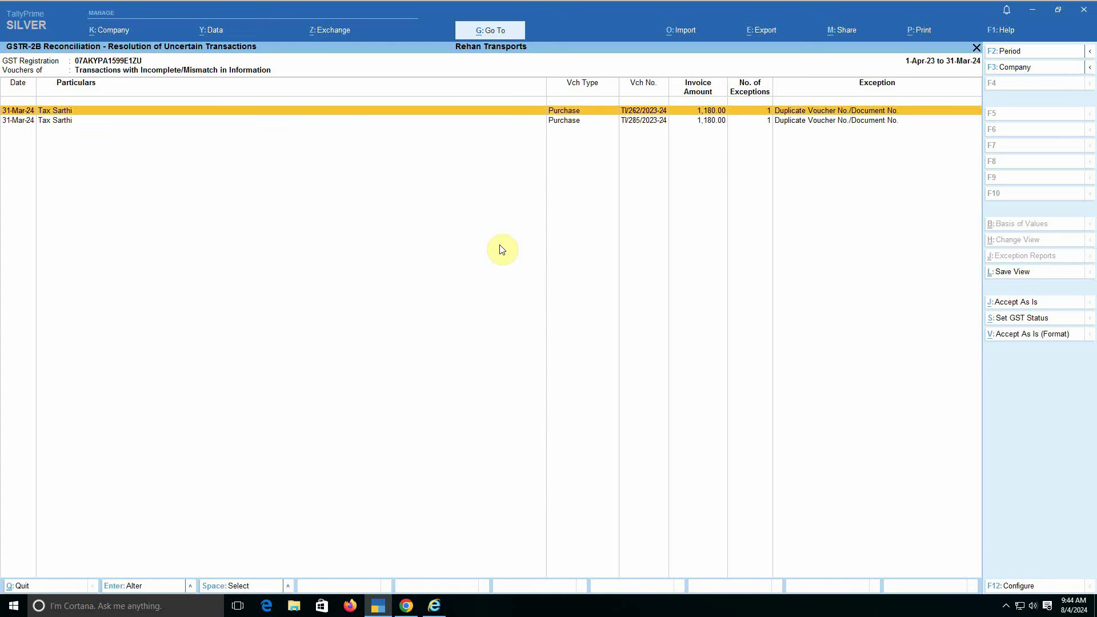
{"action": "key", "text": "Down"}
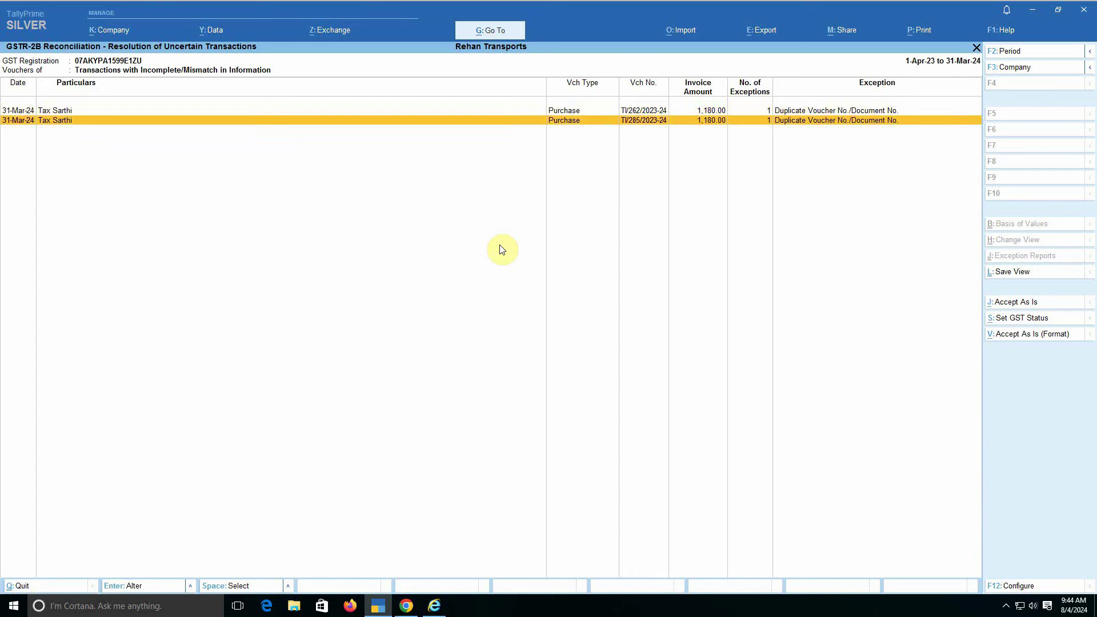
{"action": "key", "text": "Up"}
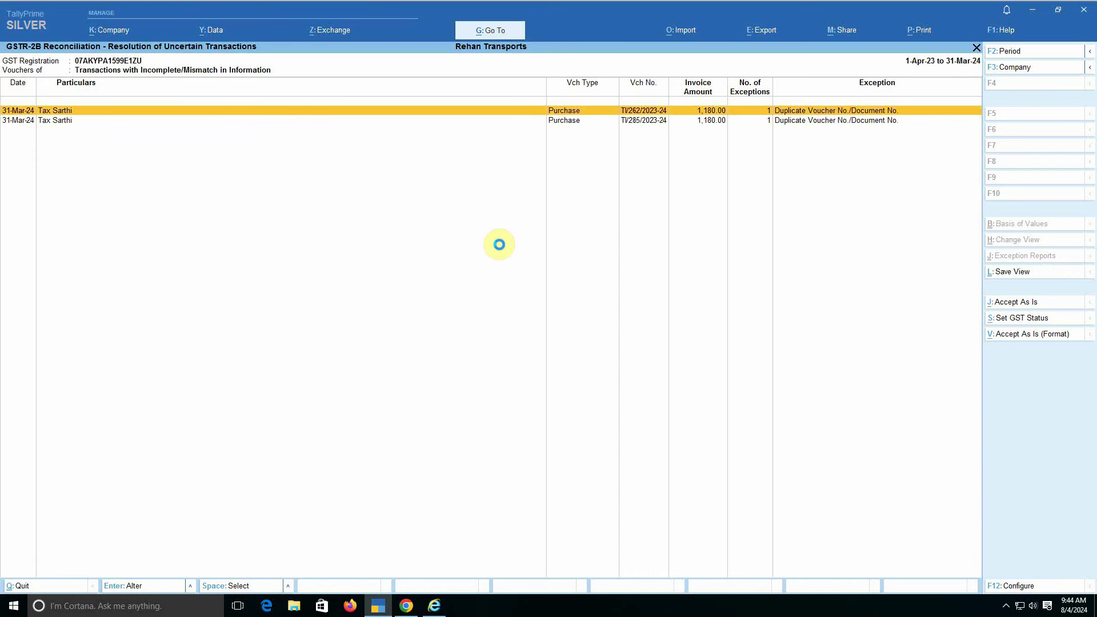
Step: Open the Tax Sarthi ledger's vouchers from Account Books
{"action": "key", "text": "d"}
{"action": "key", "text": "a"}
{"action": "key", "text": "Return"}
{"action": "type", "text": "Tax"}
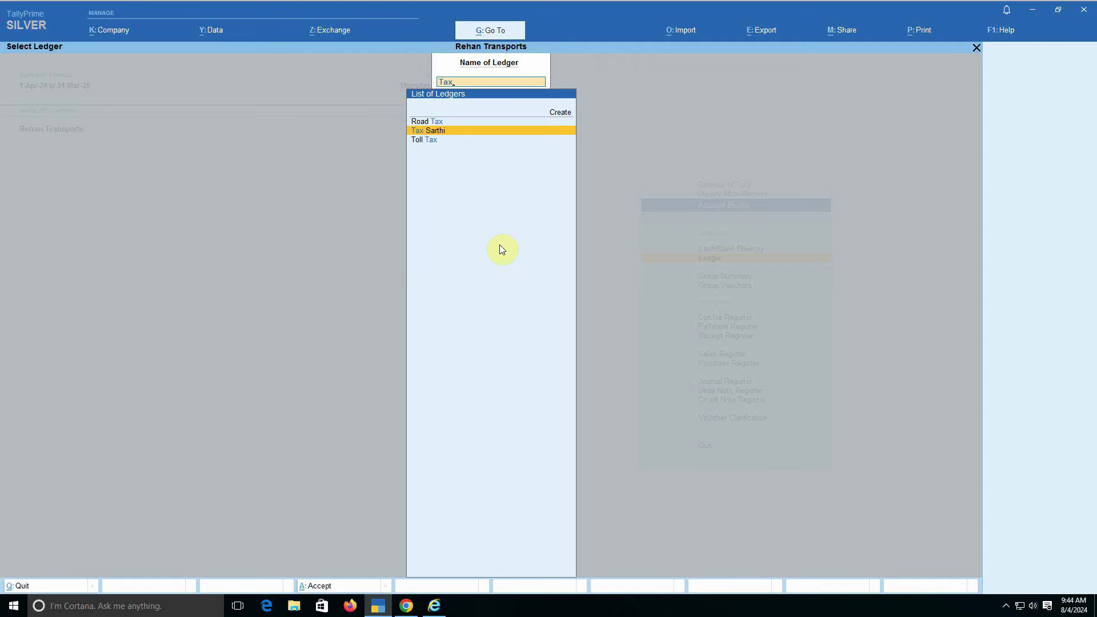
{"action": "key", "text": "Return"}
Step: Set the ledger period to 1-4-2023 through 31-3-2024
{"action": "key", "text": "alt+F2"}
{"action": "key", "text": "Return"}
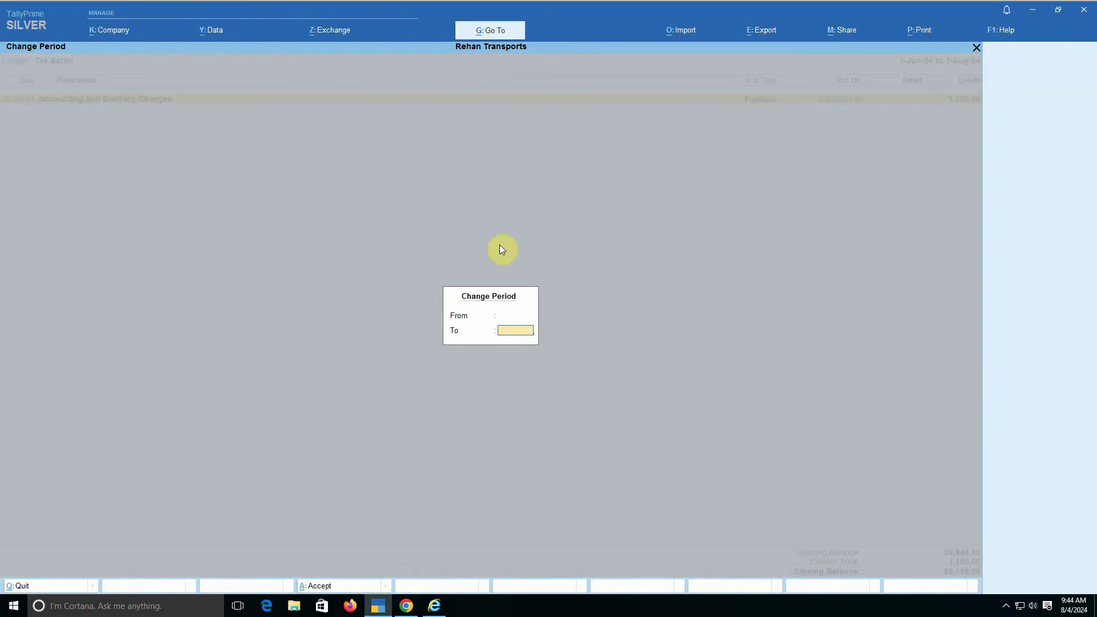
{"action": "key", "text": "Return"}
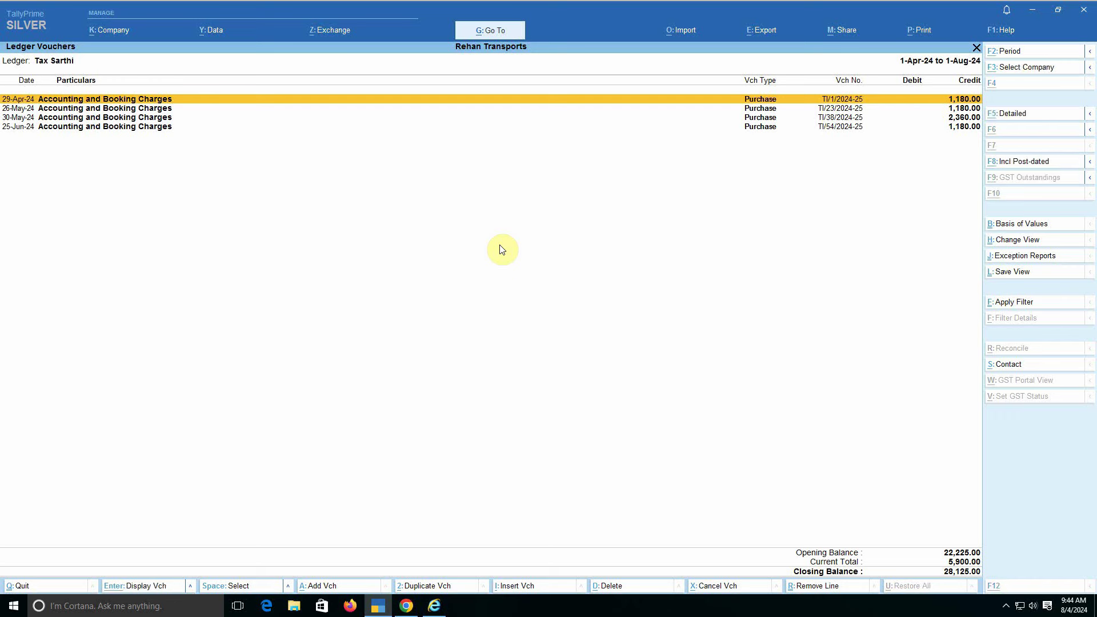
{"action": "key", "text": "alt+F2"}
{"action": "type", "text": "1-4-2023"}
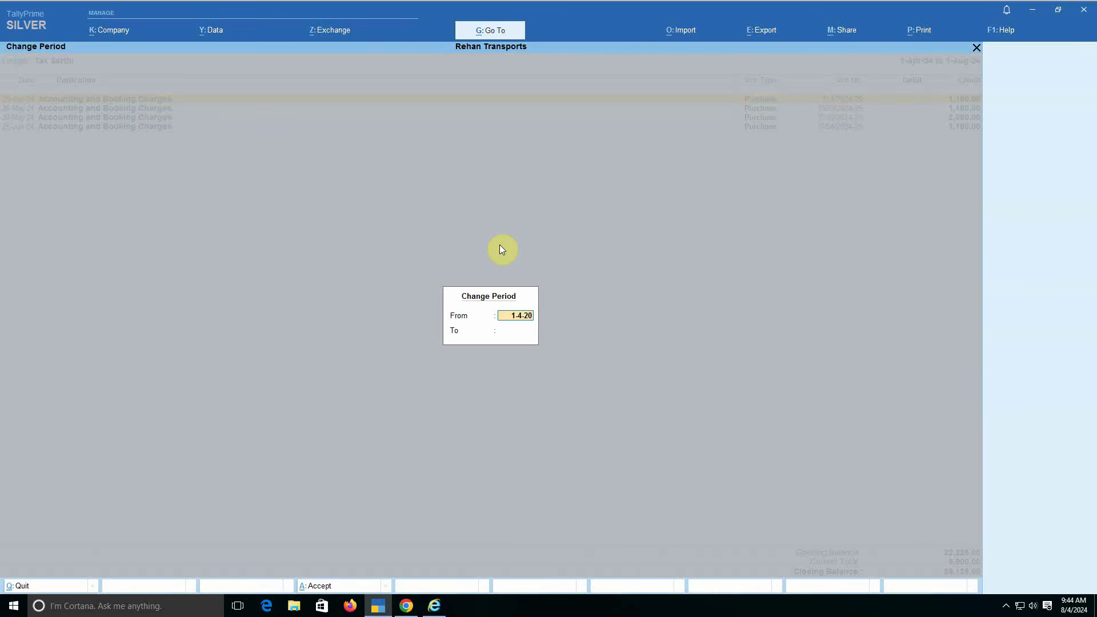
{"action": "key", "text": "Return"}
{"action": "type", "text": "31-3-2024"}
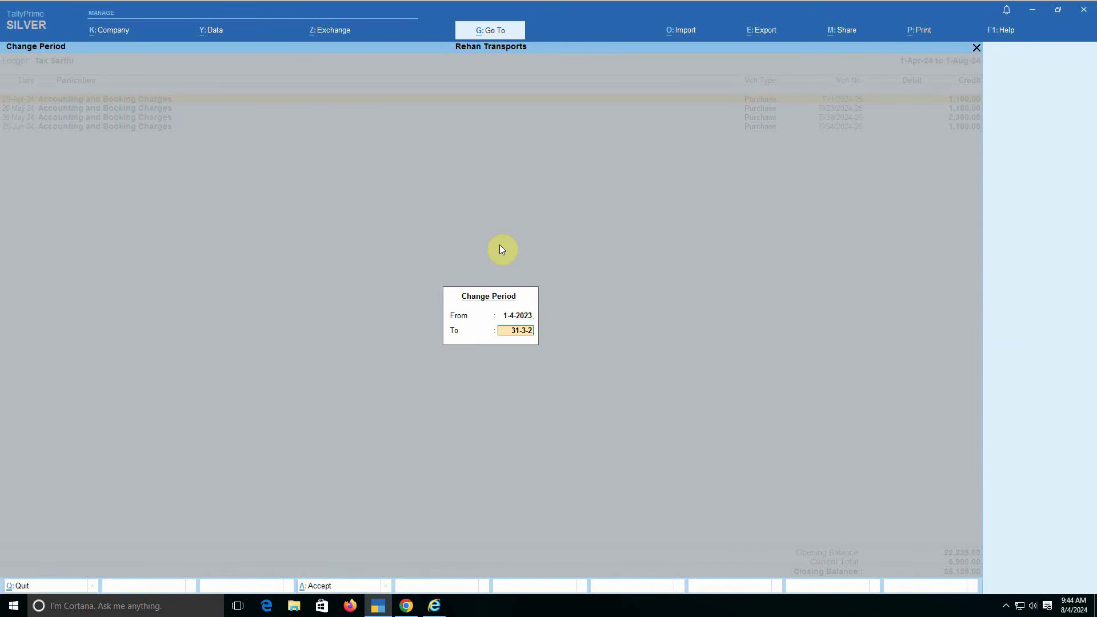
{"action": "key", "text": "Return"}
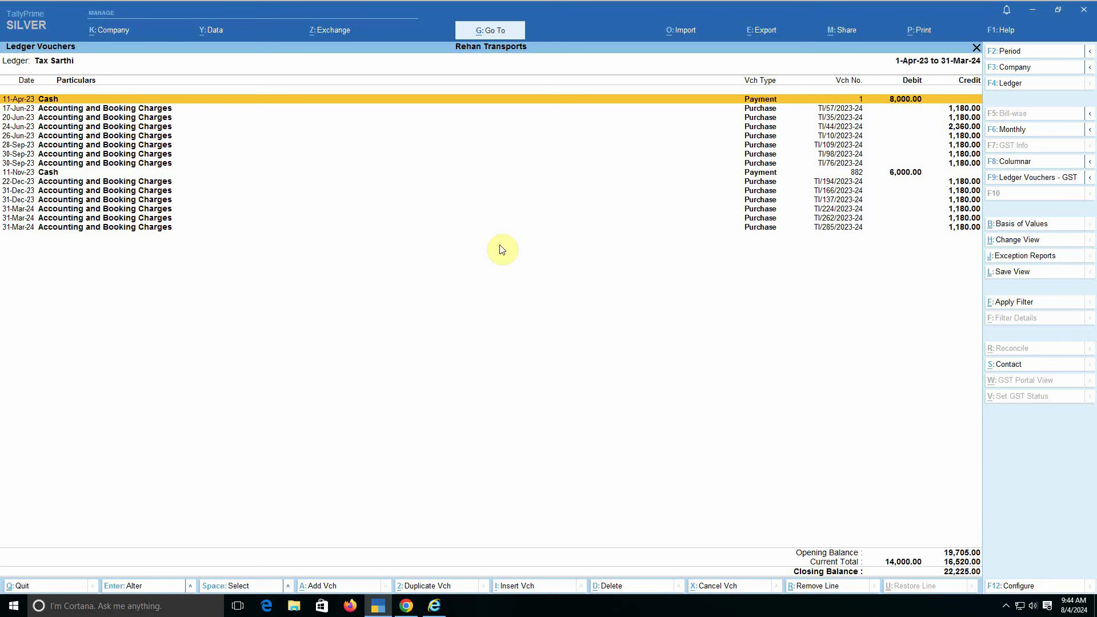
Step: Browse the Tax Sarthi purchases TI/224, TI/285 and TI/262/2023-24
{"action": "key", "text": "Down"}
{"action": "key", "text": "Down"}
{"action": "key", "text": "Down"}
{"action": "key", "text": "Down"}
{"action": "key", "text": "Down"}
{"action": "key", "text": "Down"}
{"action": "key", "text": "Down"}
{"action": "key", "text": "Down"}
{"action": "key", "text": "Down"}
{"action": "key", "text": "Down"}
{"action": "key", "text": "Down"}
{"action": "key", "text": "Down"}
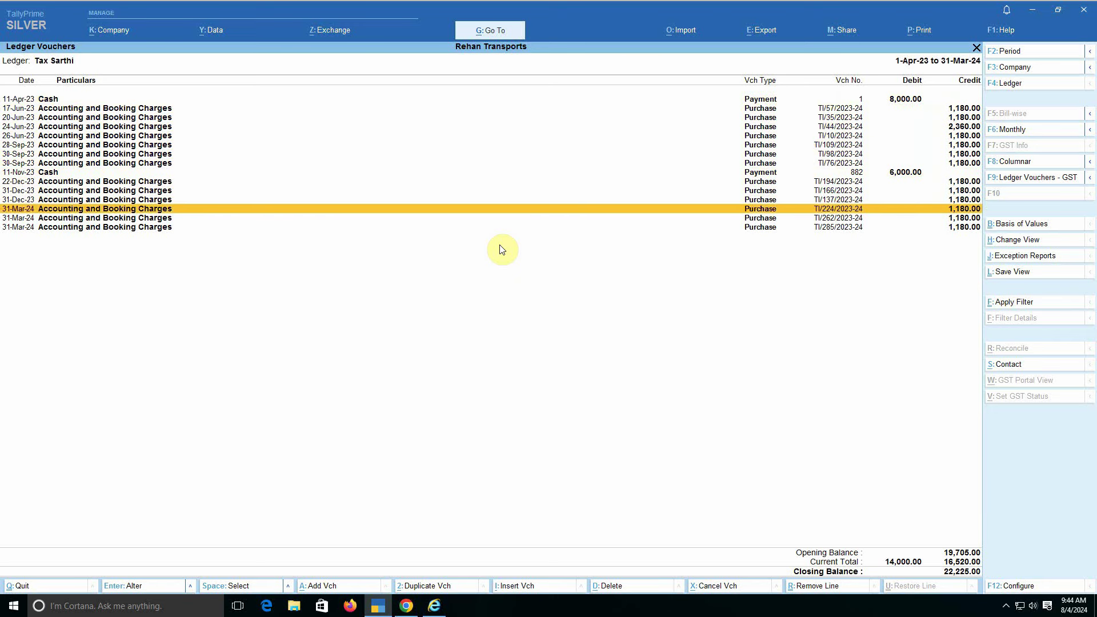
{"action": "key", "text": "Down"}
{"action": "key", "text": "Down"}
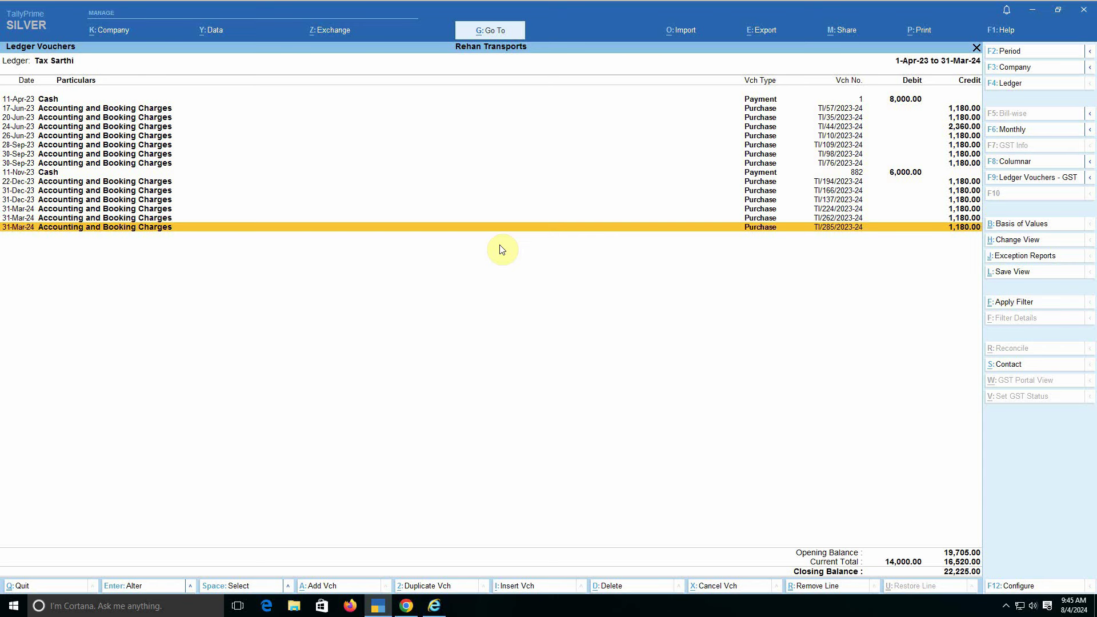
{"action": "key", "text": "Up"}
{"action": "key", "text": "Up"}
{"action": "key", "text": "Up"}
{"action": "key", "text": "Up"}
{"action": "key", "text": "Up"}
{"action": "key", "text": "Up"}
{"action": "key", "text": "Up"}
{"action": "key", "text": "Up"}
{"action": "key", "text": "Up"}
{"action": "key", "text": "Up"}
{"action": "key", "text": "Up"}
{"action": "key", "text": "Up"}
{"action": "key", "text": "Up"}
{"action": "key", "text": "Up"}
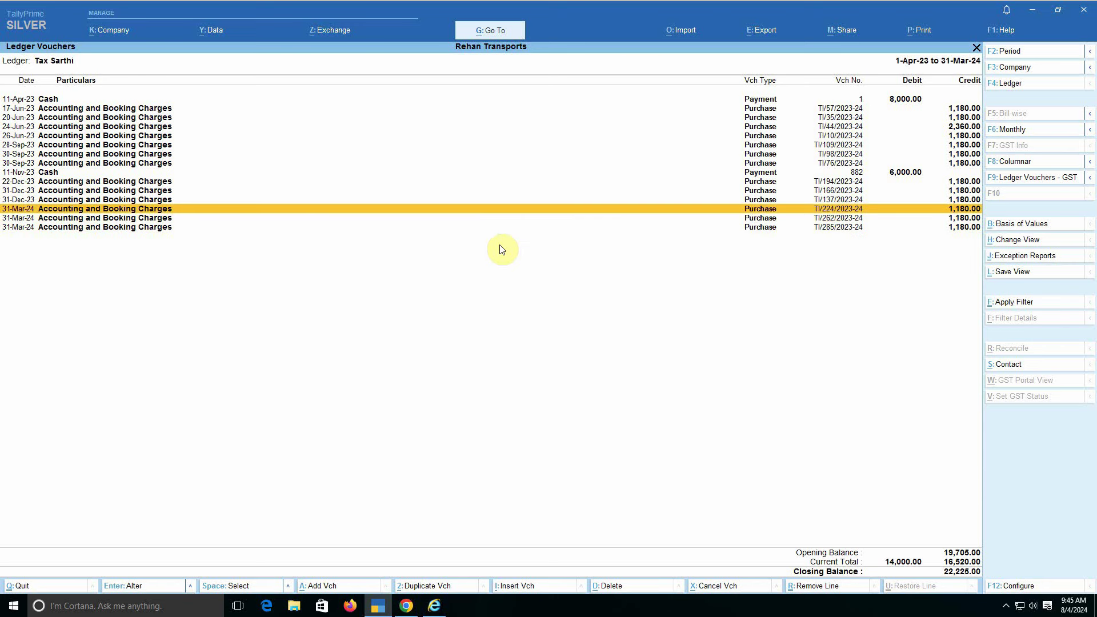
{"action": "key", "text": "Down"}
{"action": "key", "text": "Down"}
{"action": "key", "text": "Down"}
{"action": "key", "text": "Down"}
{"action": "key", "text": "Down"}
{"action": "key", "text": "Down"}
{"action": "key", "text": "Down"}
{"action": "key", "text": "Down"}
{"action": "key", "text": "Down"}
{"action": "key", "text": "Down"}
{"action": "key", "text": "Down"}
{"action": "key", "text": "Down"}
{"action": "key", "text": "Down"}
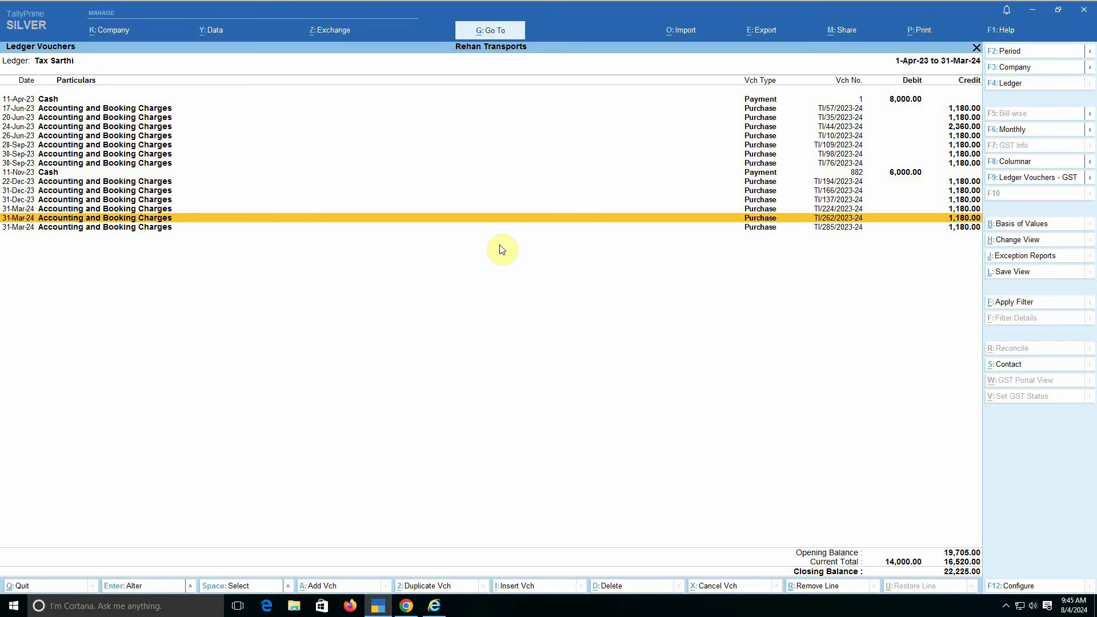
Step: Review purchase TI/262/2023-24's number and supplier invoice fields, dismissing the out-of-period date error
{"action": "key", "text": "Return"}
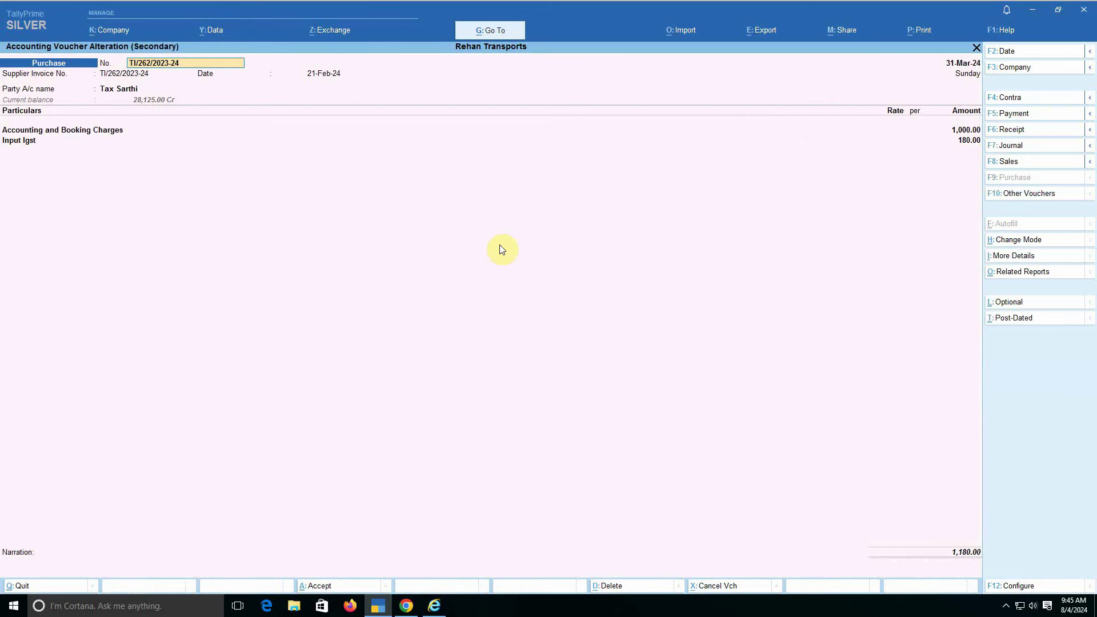
{"action": "key", "text": "Return"}
{"action": "key", "text": "Return"}
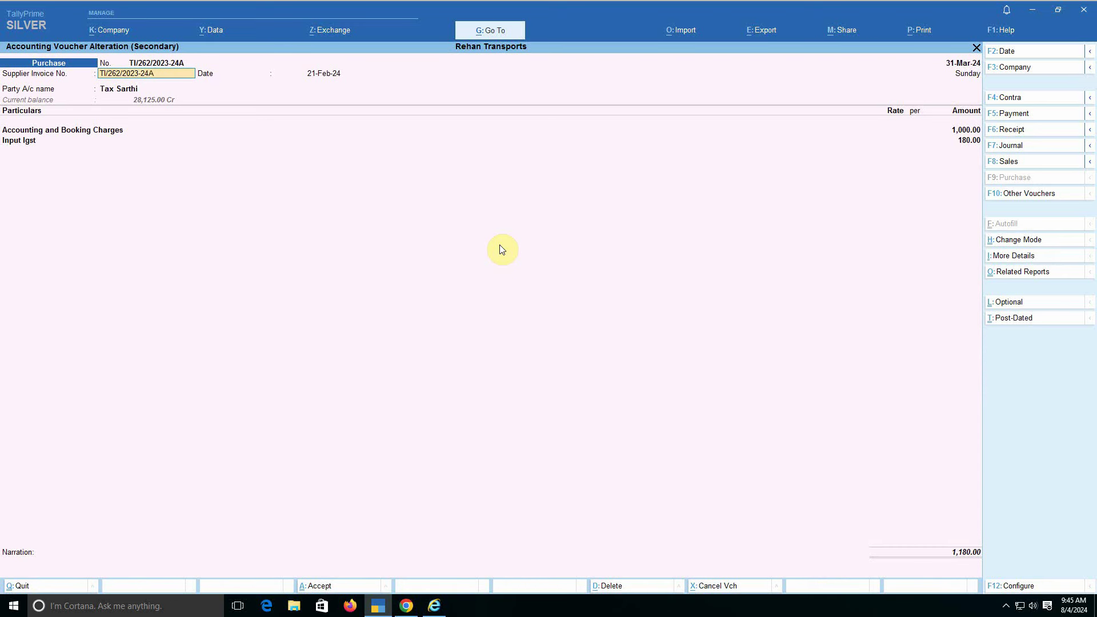
{"action": "key", "text": "Return"}
{"action": "key", "text": "Return"}
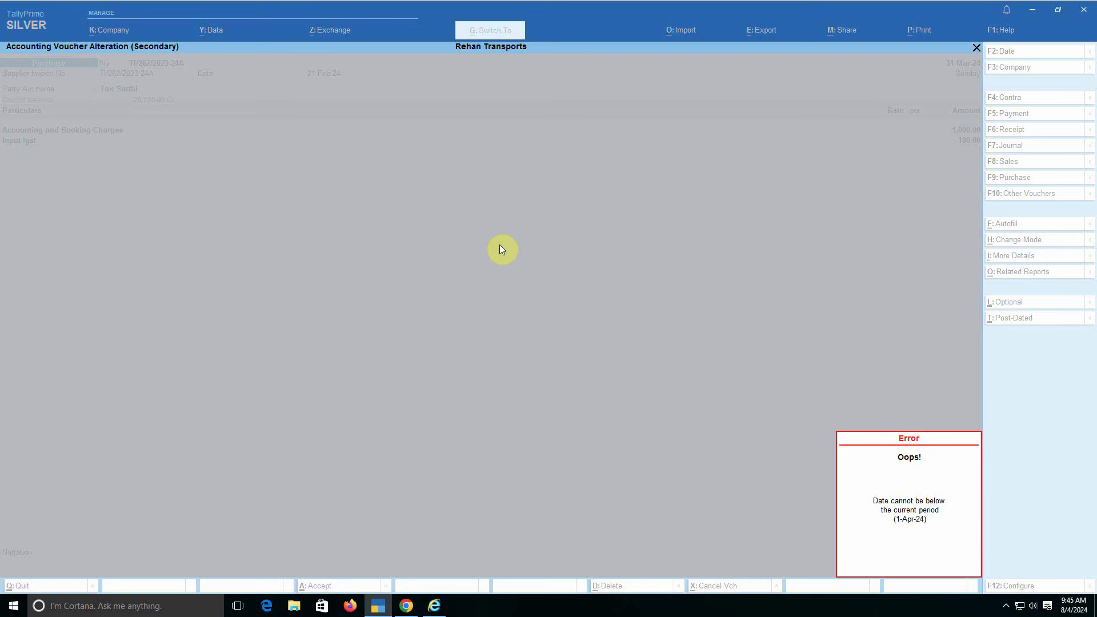
{"action": "key", "text": "Escape"}
Step: Reset the reporting period to 1-4-2023 through 31-3-2024
{"action": "key", "text": "alt+F2"}
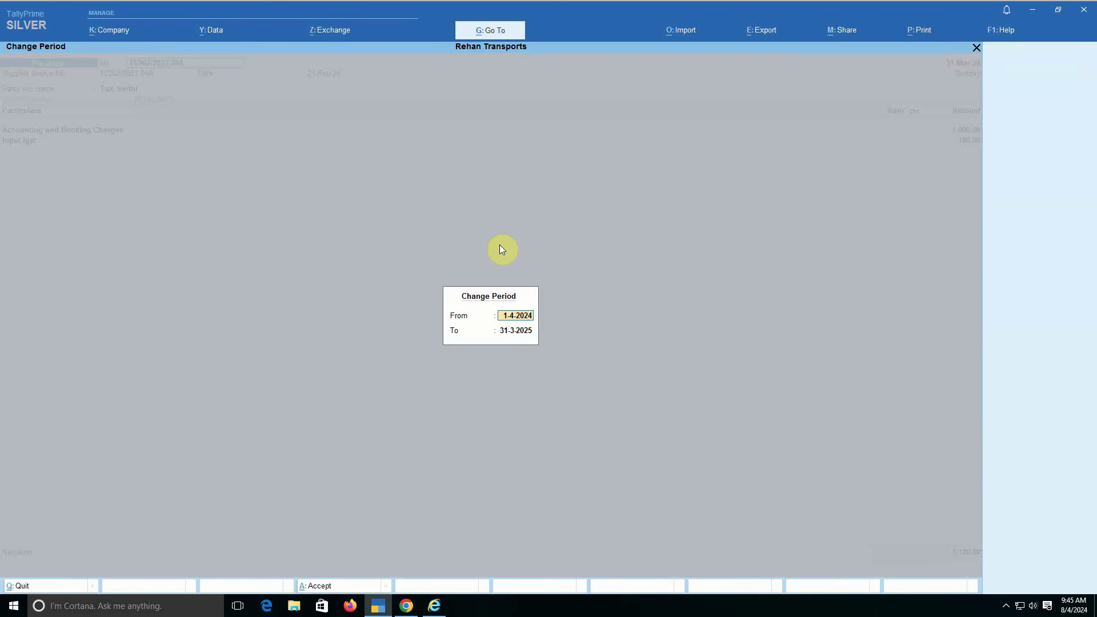
{"action": "type", "text": "1-4-2023"}
{"action": "key", "text": "Return"}
{"action": "type", "text": "31-3-2024"}
{"action": "key", "text": "Return"}
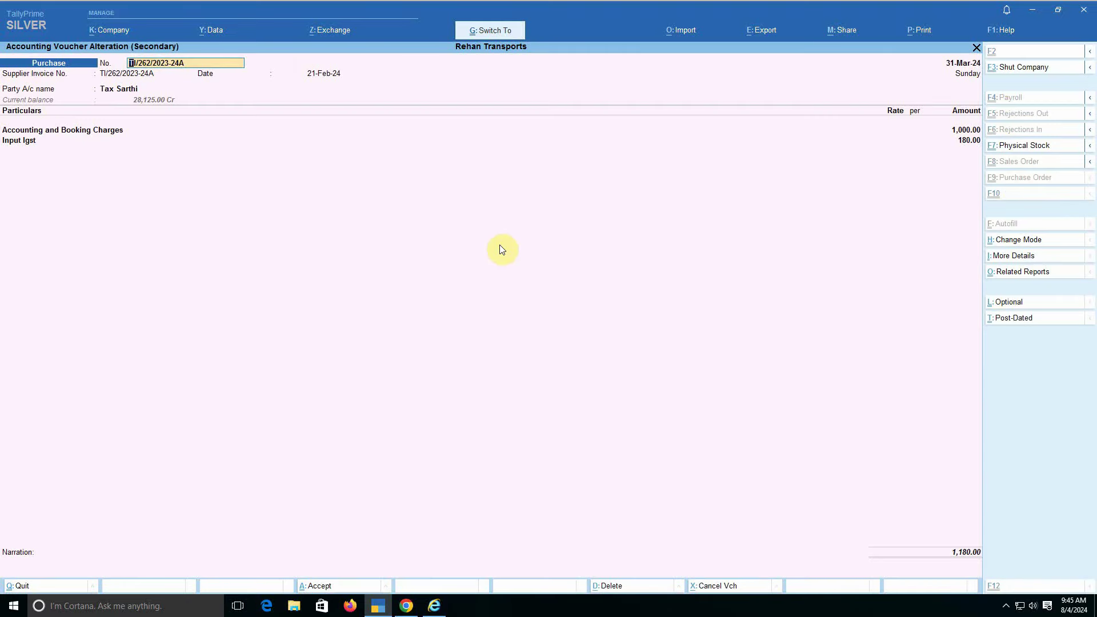
Step: Review voucher TI/285/2023-24A without saving, then return to the Gateway of Tally
{"action": "key", "text": "Escape"}
{"action": "key", "text": "Down"}
{"action": "key", "text": "Return"}
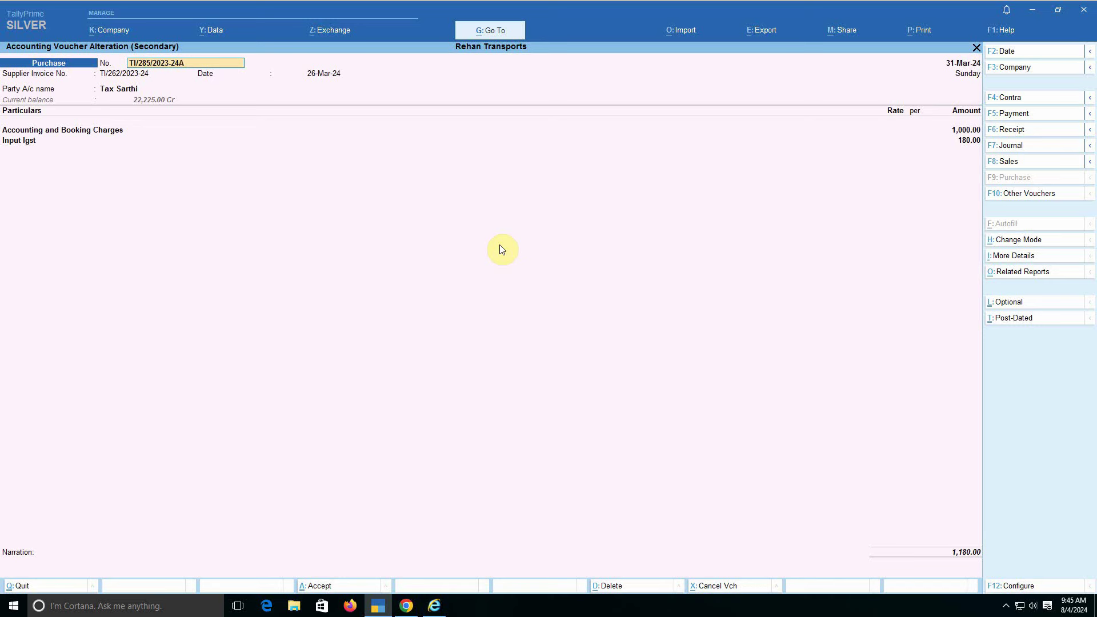
{"action": "key", "text": "Return"}
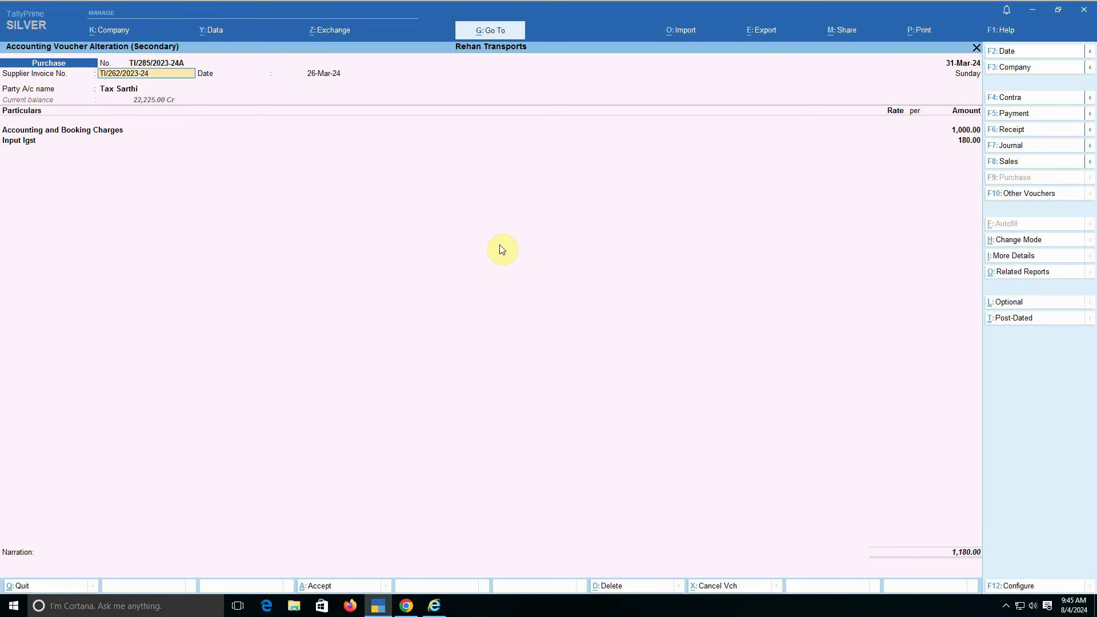
{"action": "key", "text": "Return"}
{"action": "key", "text": "ctrl"}
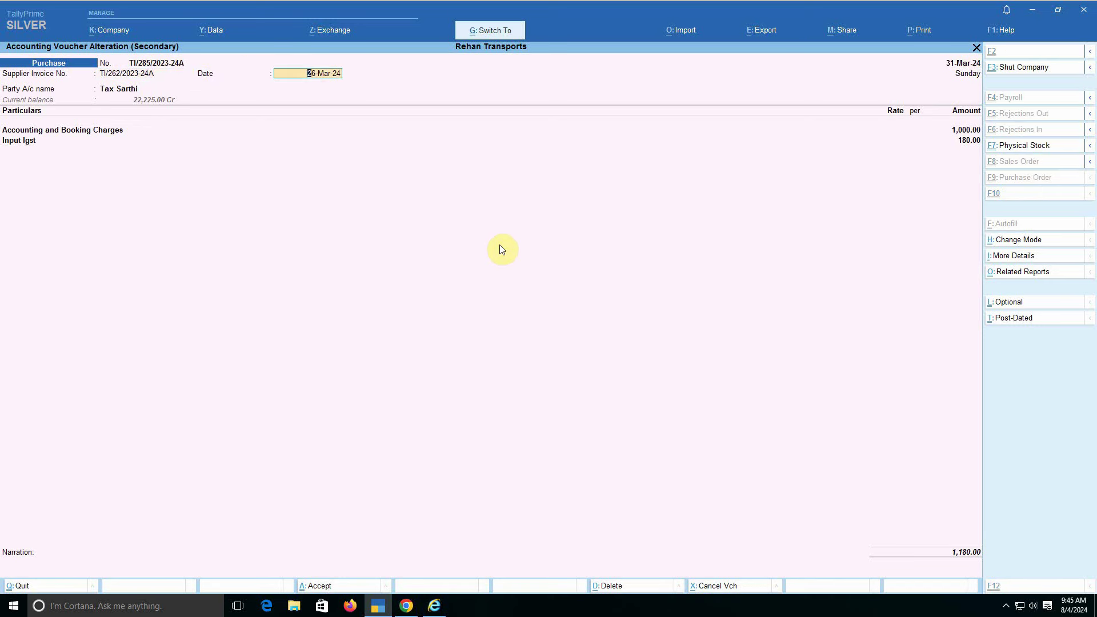
{"action": "key", "text": "ctrl+a"}
{"action": "key", "text": "Down"}
{"action": "key", "text": "F4"}
{"action": "key", "text": "Escape"}
{"action": "key", "text": "Escape"}
{"action": "key", "text": "Escape"}
{"action": "key", "text": "Escape"}
{"action": "key", "text": "Escape"}
{"action": "key", "text": "Escape"}
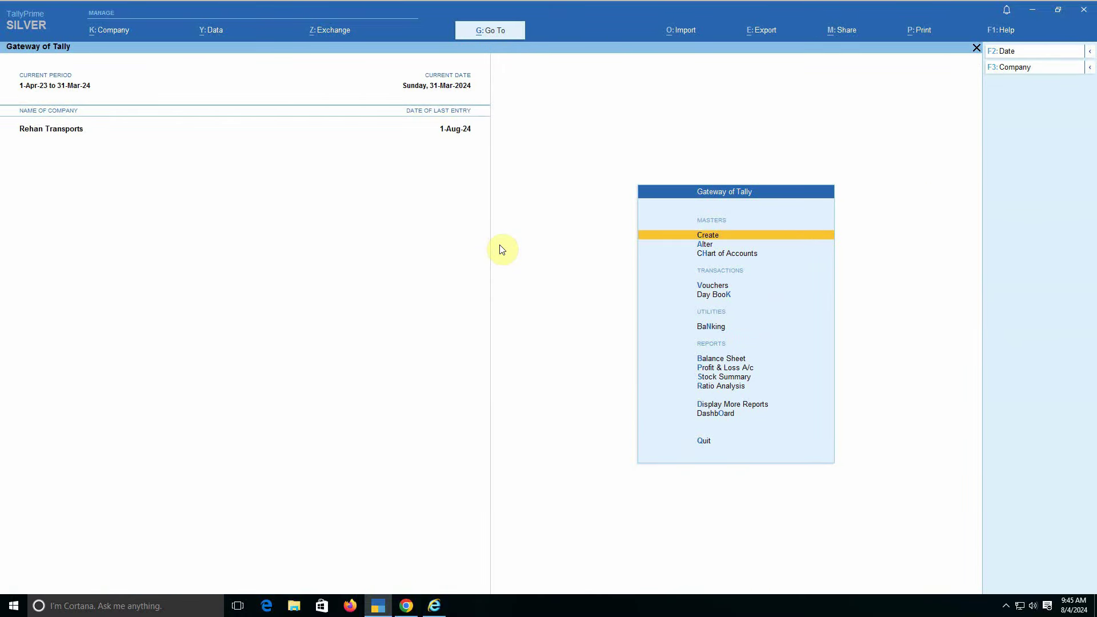
Step: Open GSTR-2B Reconciliation under Statutory Reports > GST Reports
{"action": "key", "text": "d"}
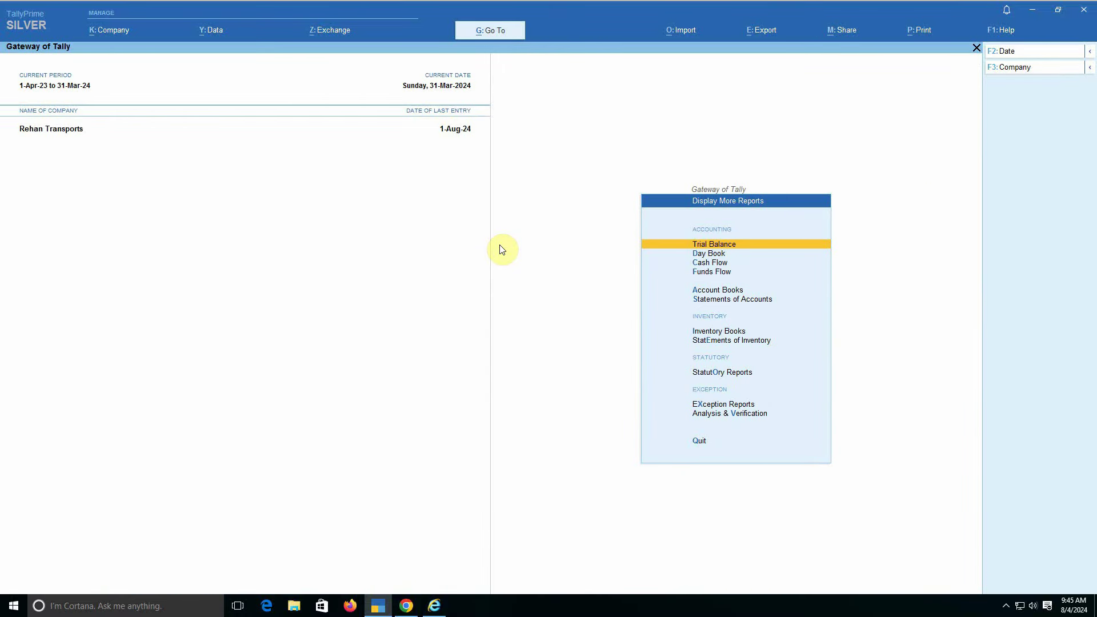
{"action": "key", "text": "o"}
{"action": "key", "text": "g"}
{"action": "key", "text": "Down"}
{"action": "key", "text": "Down"}
{"action": "key", "text": "Down"}
{"action": "key", "text": "Down"}
{"action": "key", "text": "Down"}
{"action": "key", "text": "Down"}
{"action": "key", "text": "Down"}
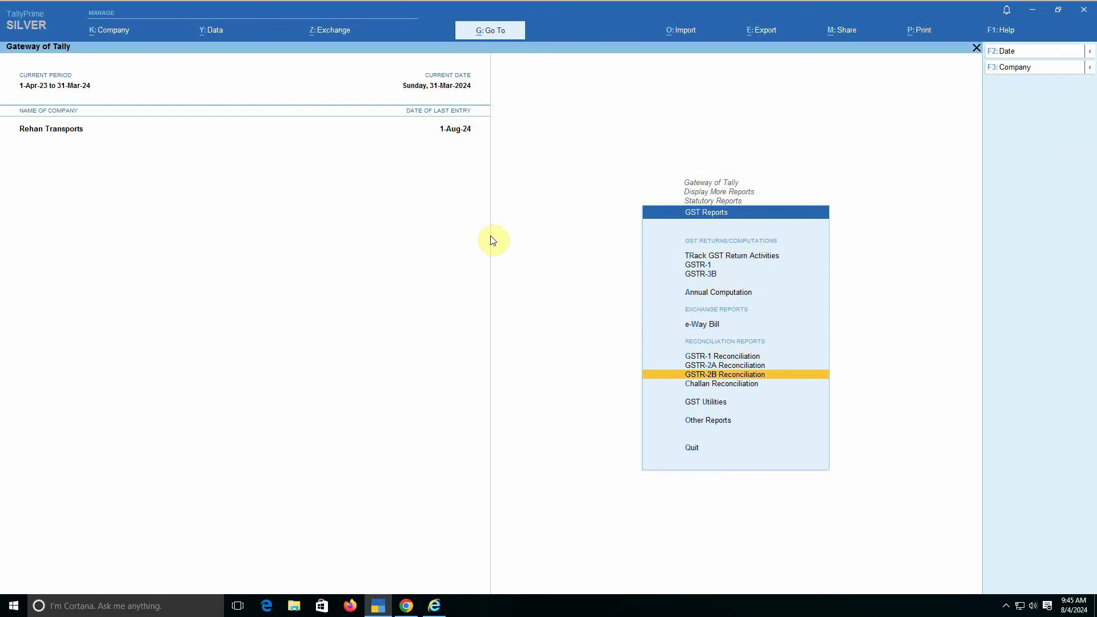
{"action": "key", "text": "Return"}
Step: Set the period 1-4-2023 to 31-3-2024 and drill into Uncertain Transactions to select the Tax Sarthi duplicate
{"action": "key", "text": "F2"}
{"action": "type", "text": "1-4-2023"}
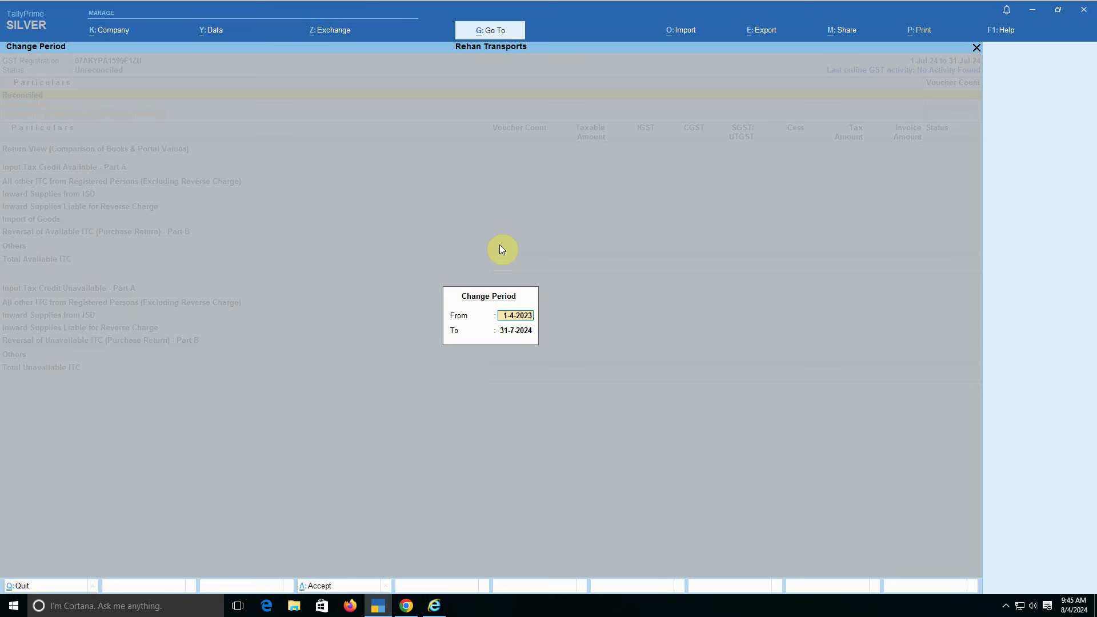
{"action": "key", "text": "Return"}
{"action": "type", "text": "31-3-2024"}
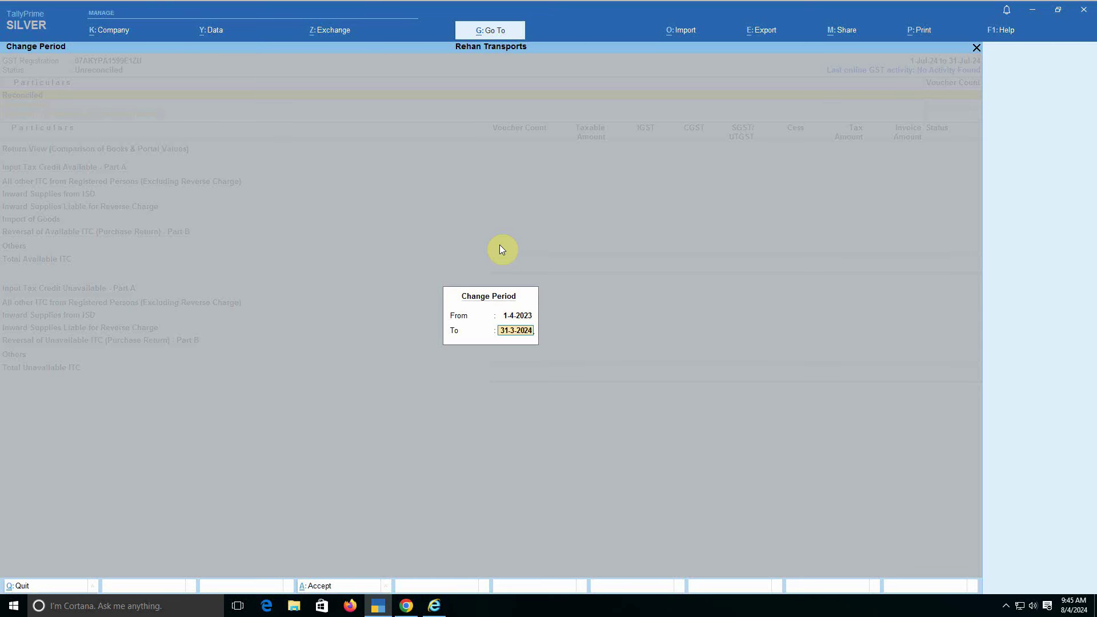
{"action": "key", "text": "Return"}
{"action": "key", "text": "Down"}
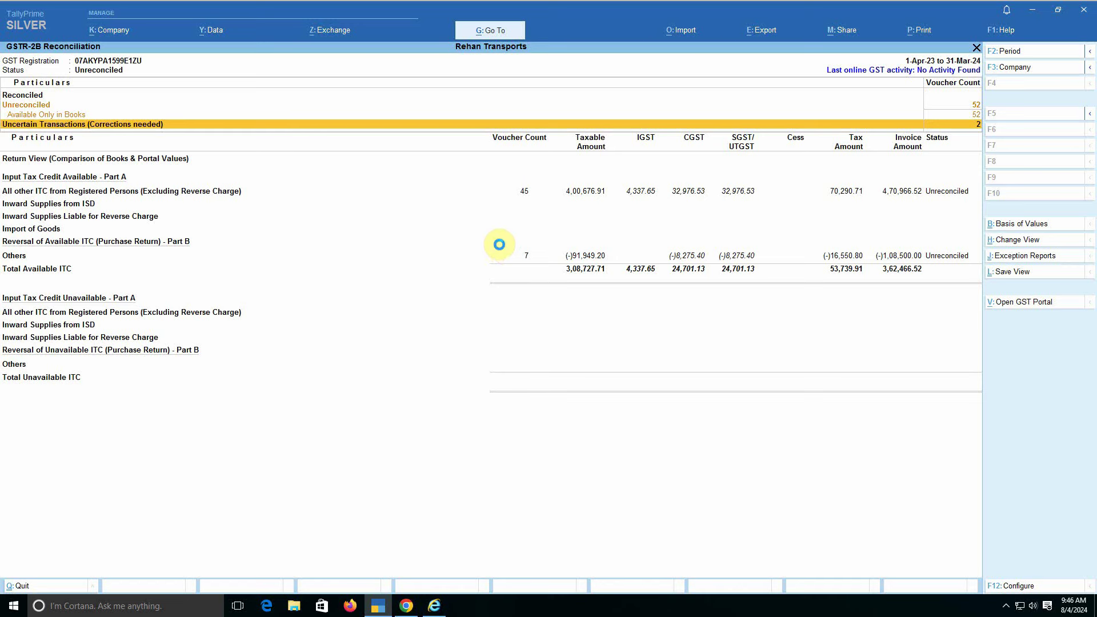
{"action": "key", "text": "Return"}
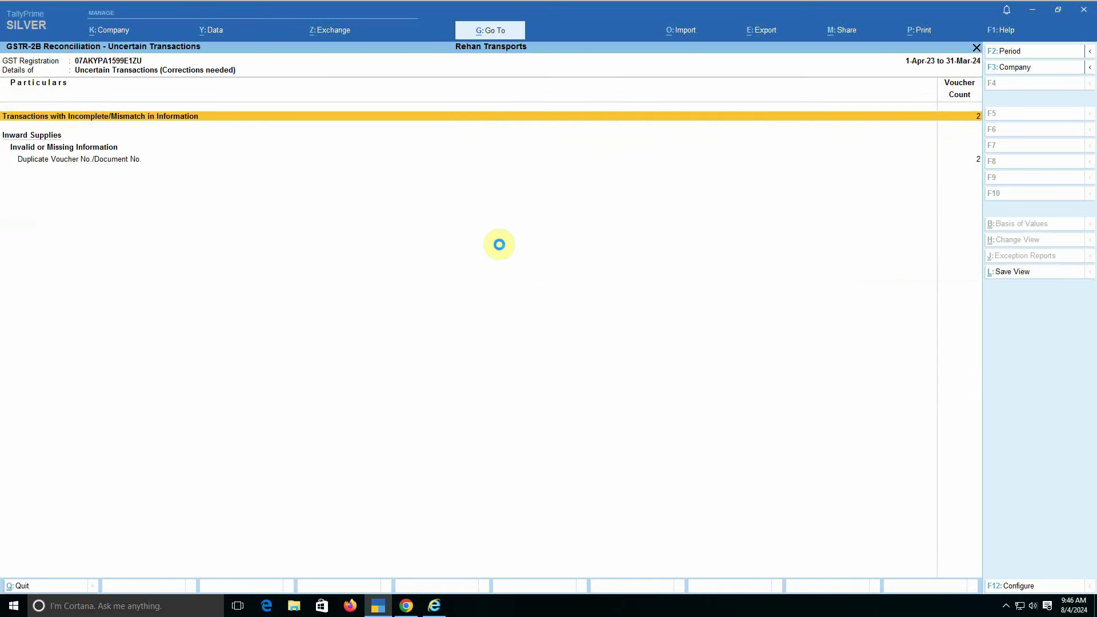
{"action": "key", "text": "space"}
{"action": "key", "text": "space"}
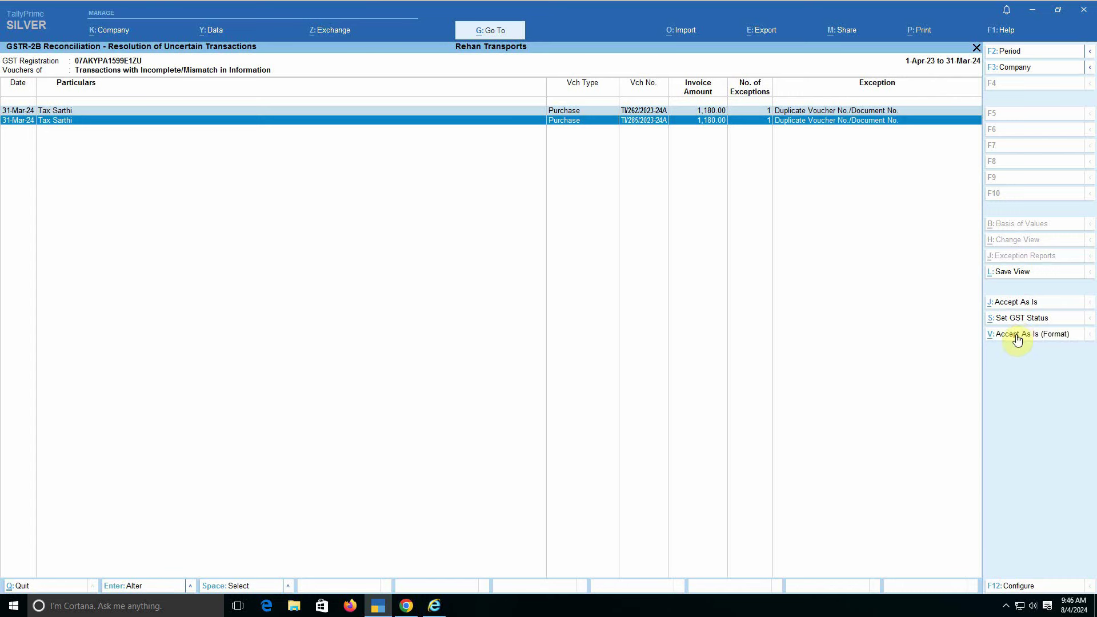
Step: Open voucher TI/285/2023-24A and step through its receipt and party details
{"action": "key", "text": "Return"}
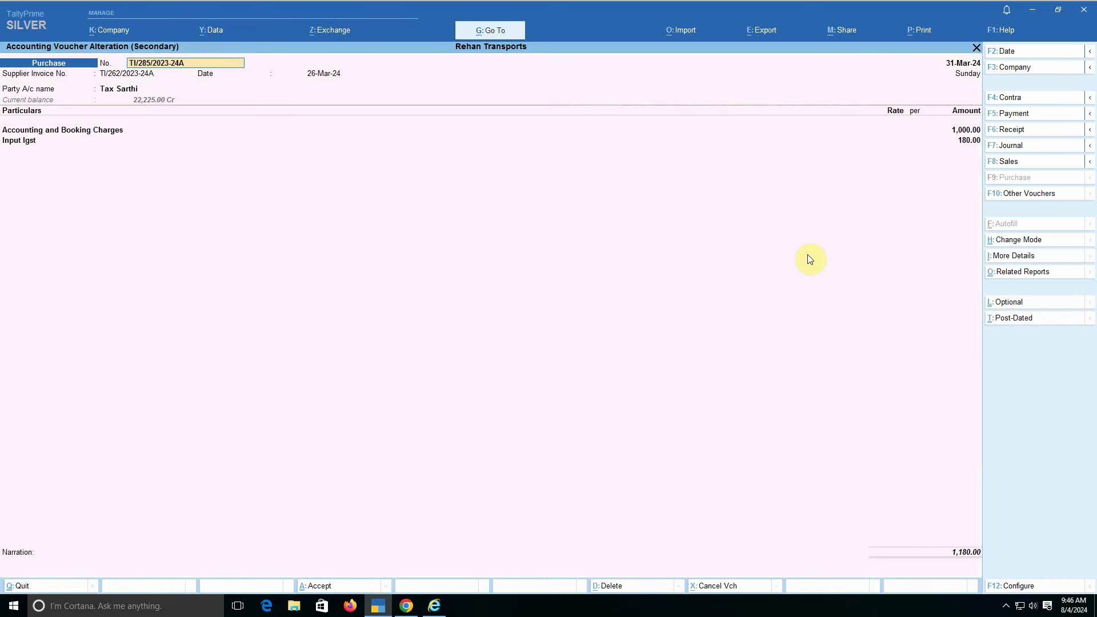
{"action": "key", "text": "Return"}
{"action": "key", "text": "Return"}
{"action": "key", "text": "Return"}
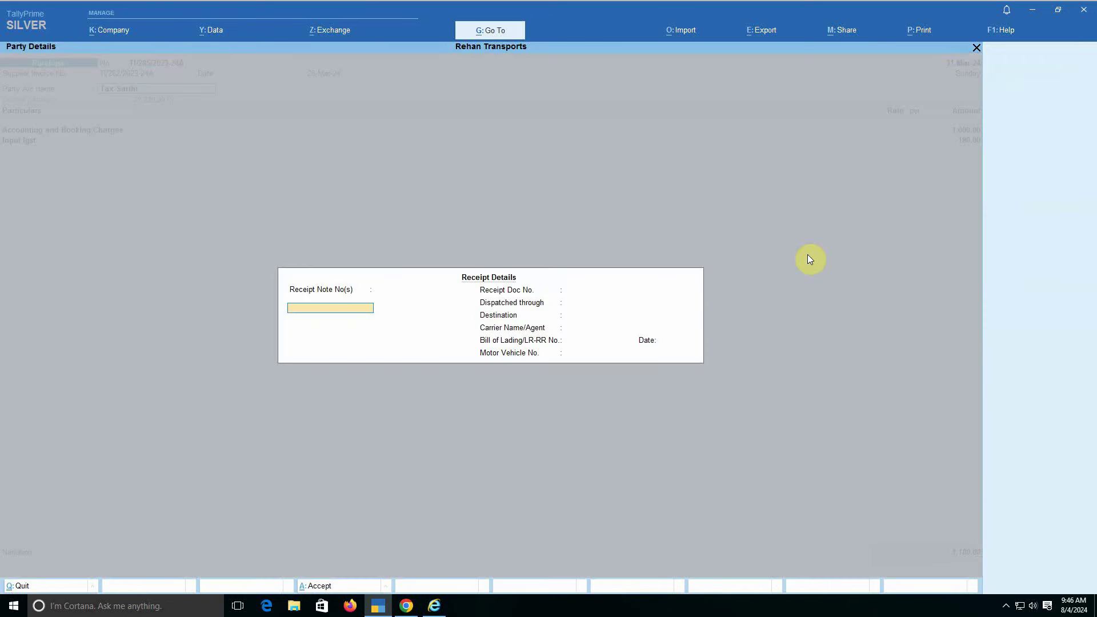
{"action": "key", "text": "Return"}
{"action": "key", "text": "Return"}
{"action": "key", "text": "Return"}
{"action": "key", "text": "Return"}
{"action": "key", "text": "Return"}
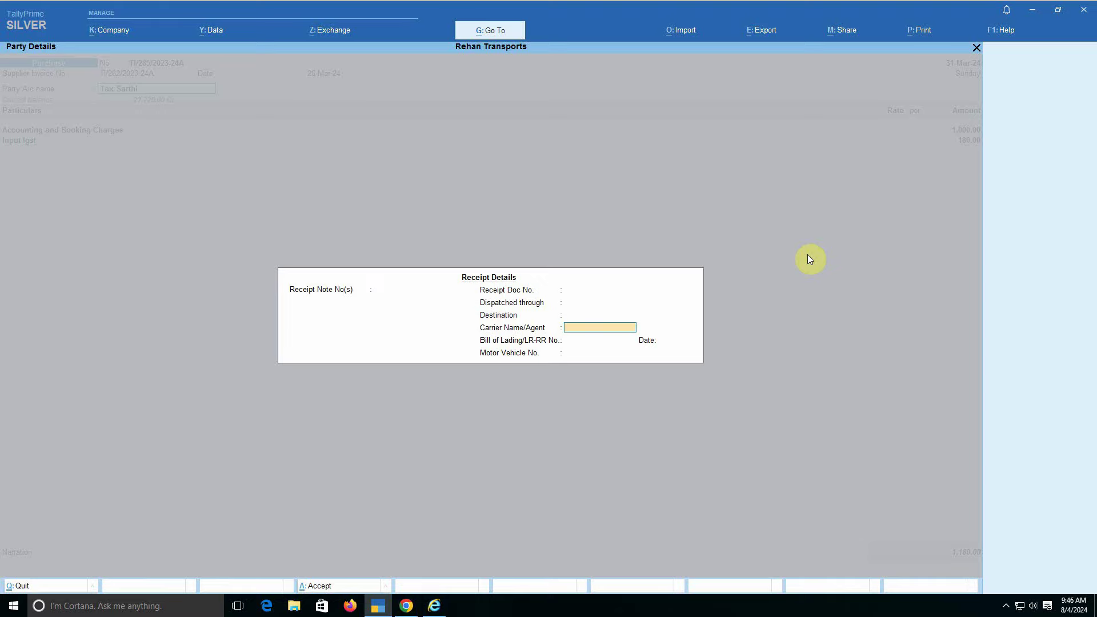
{"action": "key", "text": "Return"}
{"action": "key", "text": "Return"}
{"action": "key", "text": "Return"}
{"action": "key", "text": "Return"}
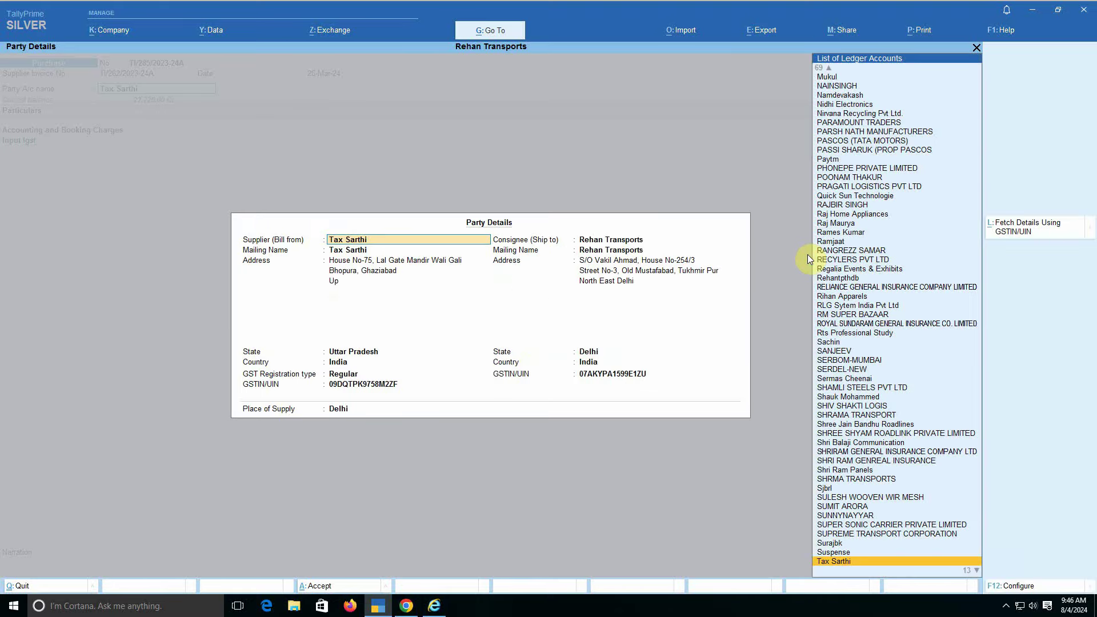
{"action": "key", "text": "Return"}
{"action": "key", "text": "Return"}
{"action": "key", "text": "Return"}
{"action": "key", "text": "Return"}
{"action": "key", "text": "Return"}
{"action": "key", "text": "Return"}
{"action": "key", "text": "Return"}
{"action": "key", "text": "Return"}
{"action": "key", "text": "Return"}
{"action": "key", "text": "Return"}
{"action": "key", "text": "Return"}
{"action": "key", "text": "Return"}
{"action": "key", "text": "Return"}
{"action": "key", "text": "Return"}
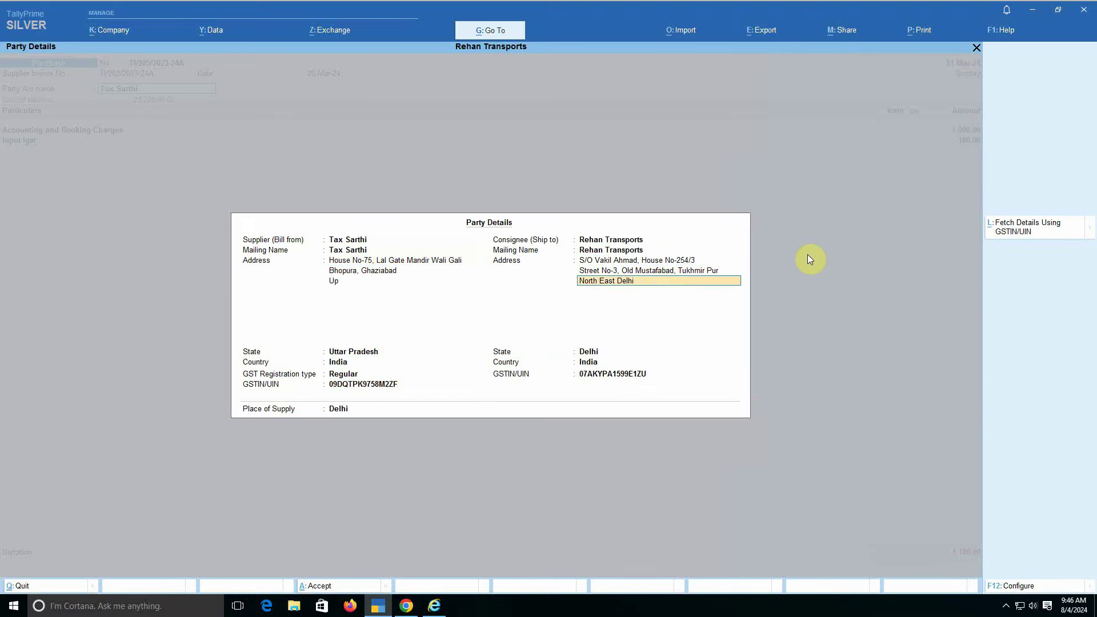
{"action": "key", "text": "Return"}
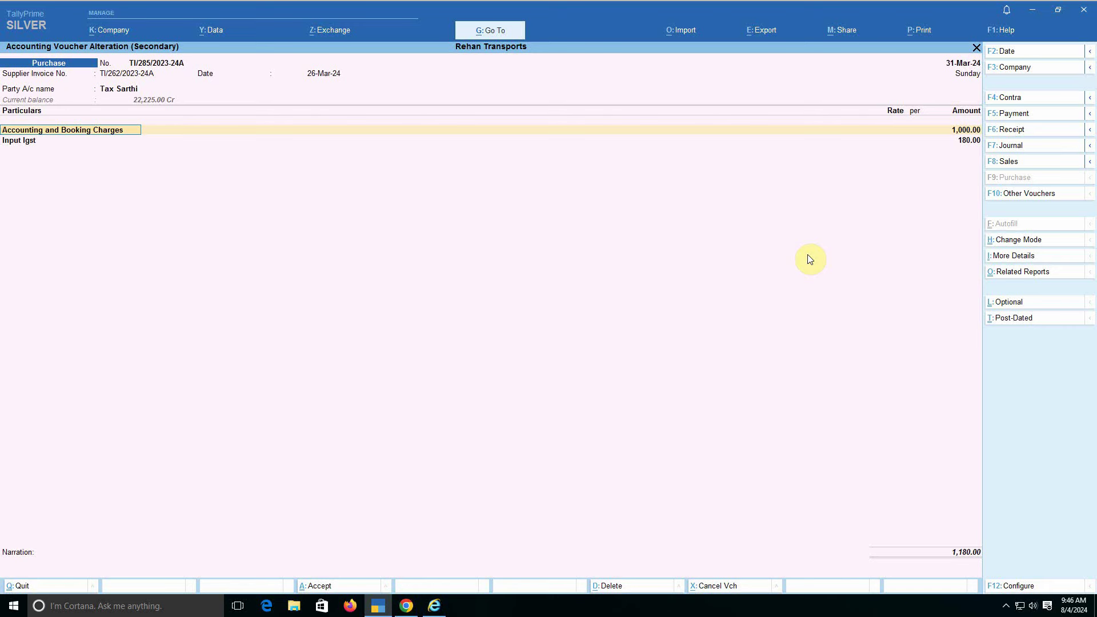
Step: Attempt edits to the voucher number and supplier invoice number, then discard them
{"action": "key", "text": "shift+Tab"}
{"action": "key", "text": "shift+Tab"}
{"action": "key", "text": "shift+Tab"}
{"action": "key", "text": "shift+Tab"}
{"action": "type", "text": "2"}
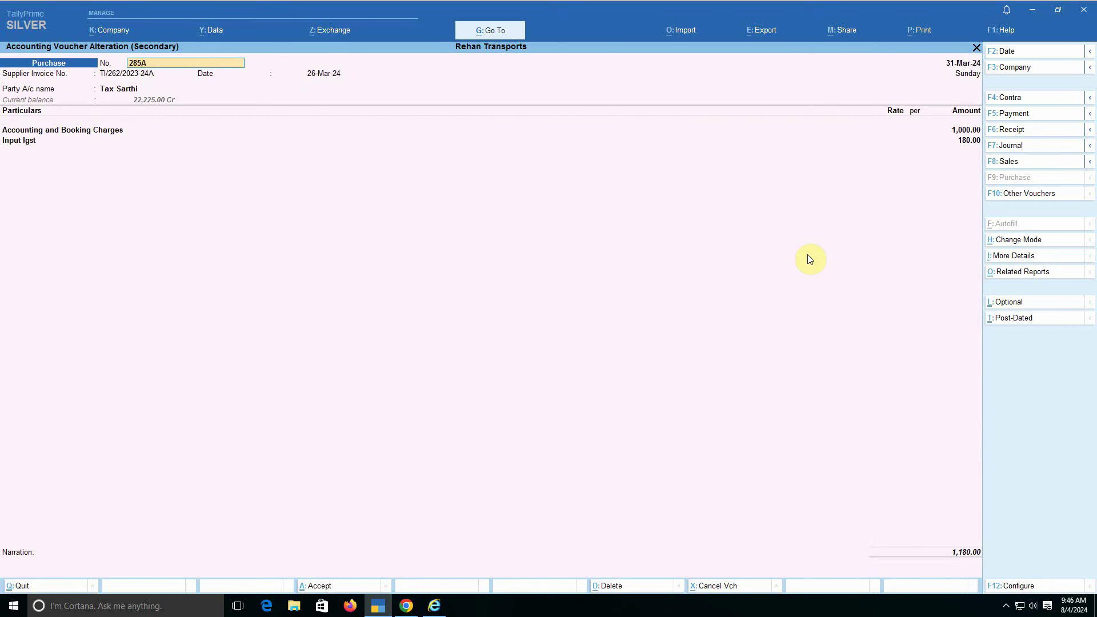
{"action": "key", "text": "Return"}
{"action": "key", "text": "Return"}
{"action": "key", "text": "BackSpace"}
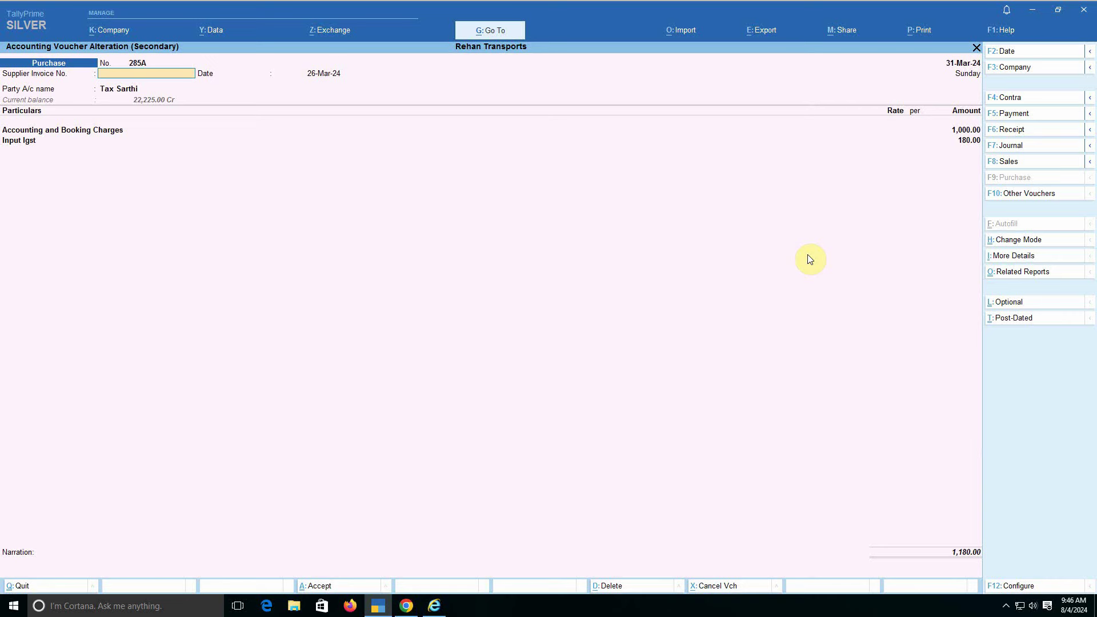
{"action": "key", "text": "Escape"}
{"action": "key", "text": "y"}
{"action": "key", "text": "Return"}
{"action": "type", "text": "285"}
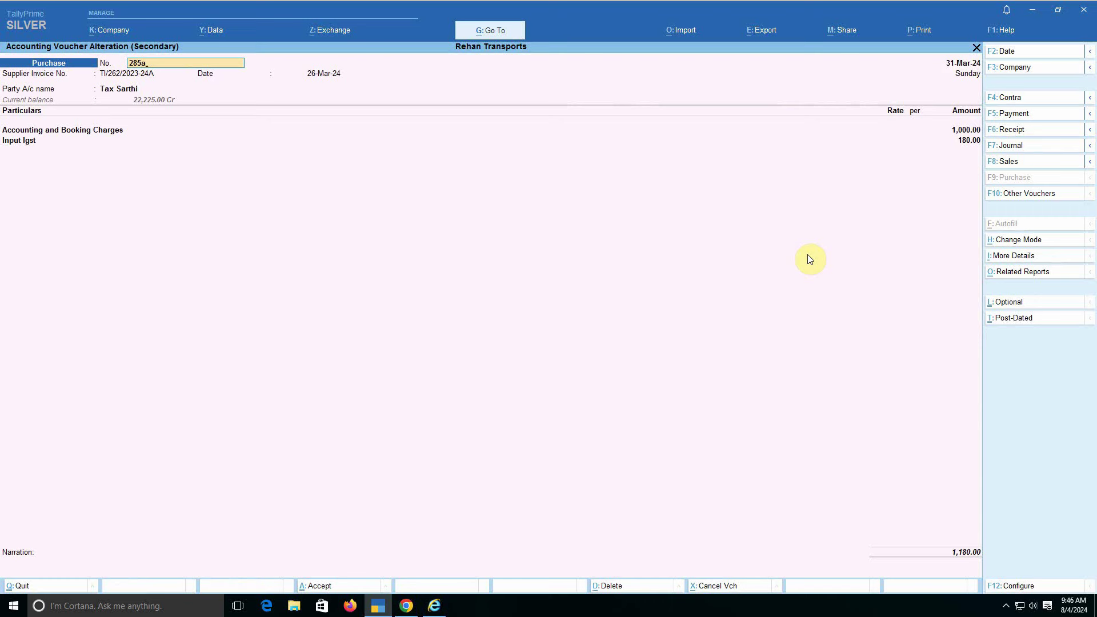
{"action": "type", "text": "A"}
{"action": "key", "text": "Return"}
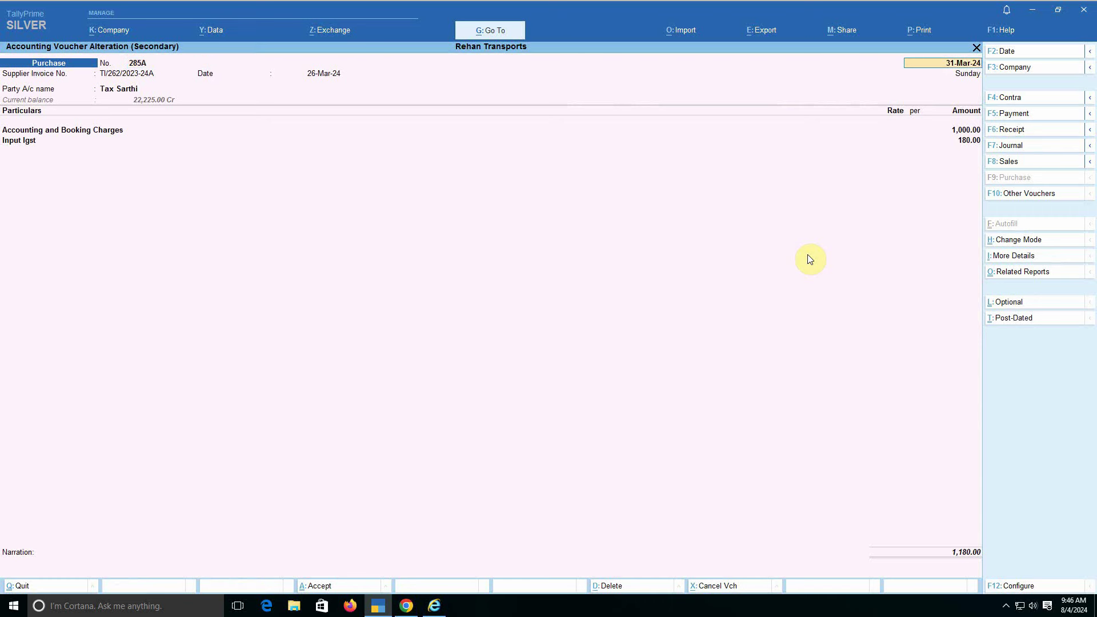
{"action": "key", "text": "BackSpace"}
{"action": "key", "text": "Escape"}
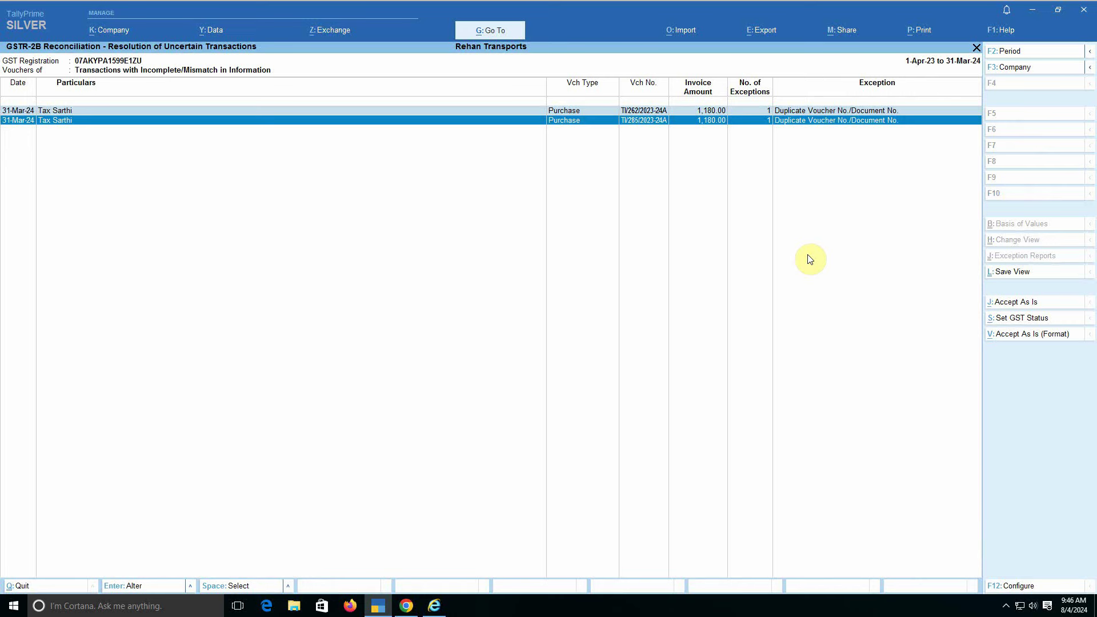
Step: Set voucher and supplier invoice numbers to TI/285/2023-24 and save the voucher
{"action": "key", "text": "Return"}
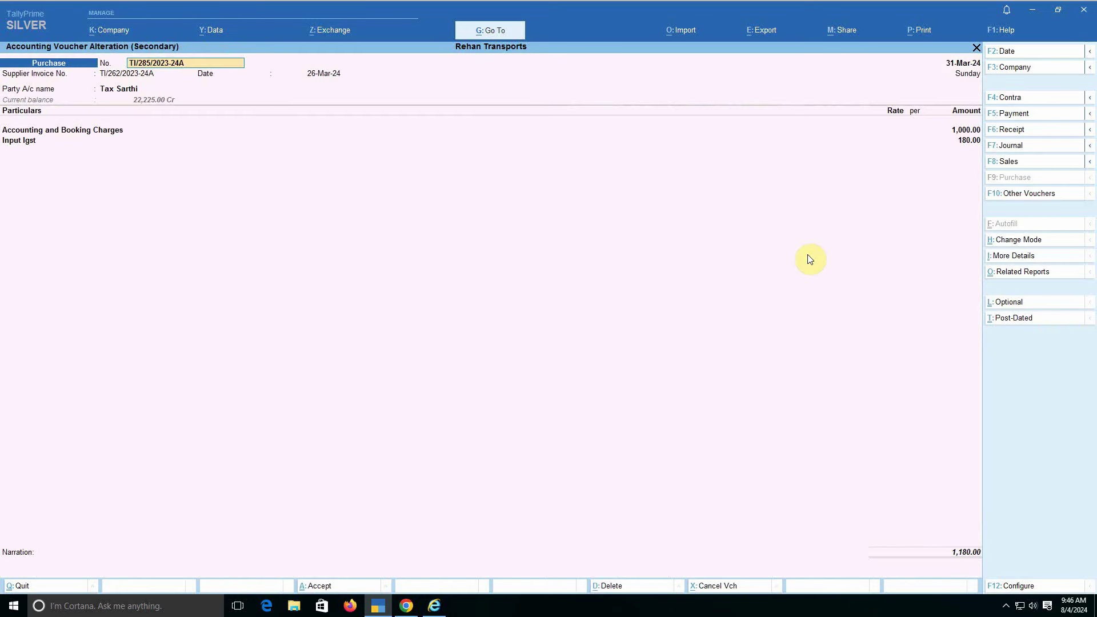
{"action": "key", "text": "Return"}
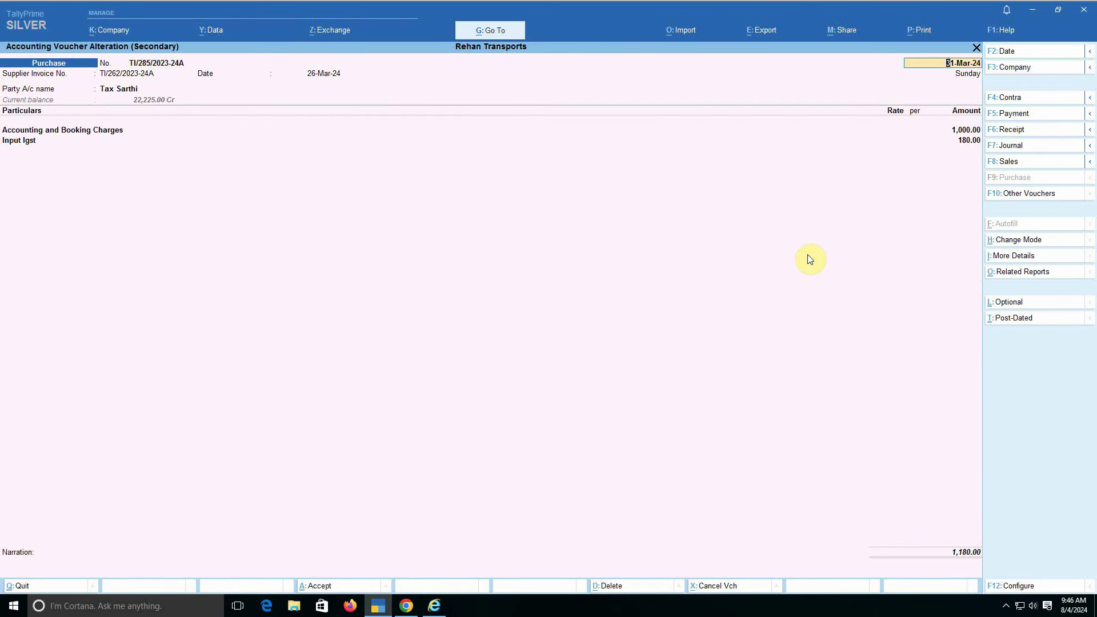
{"action": "key", "text": "BackSpace"}
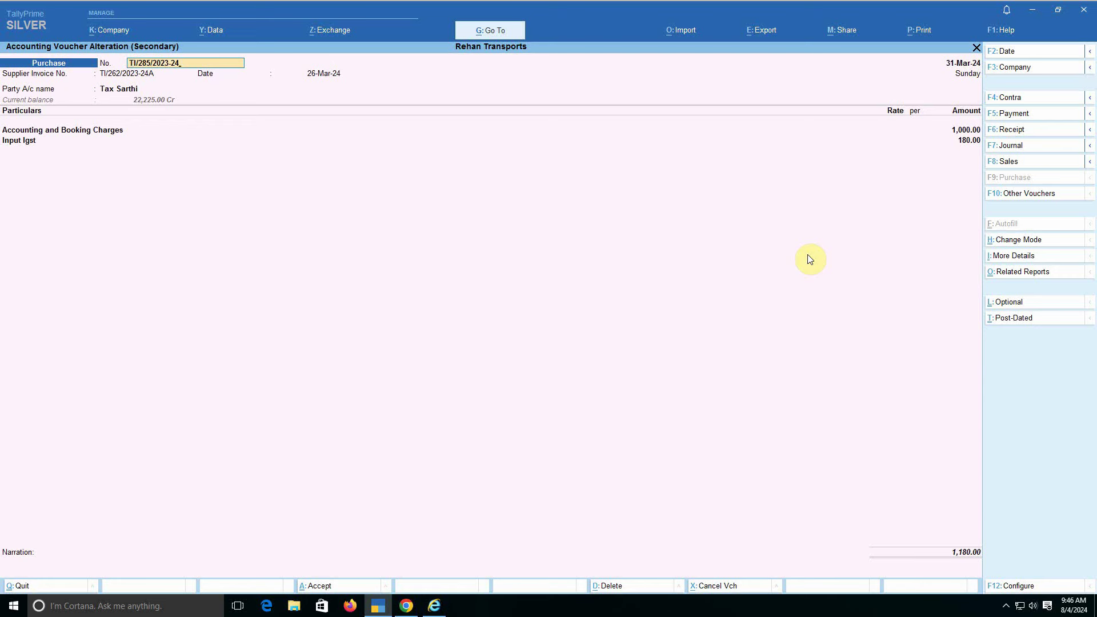
{"action": "key", "text": "ctrl"}
{"action": "key", "text": "Return"}
{"action": "key", "text": "Return"}
{"action": "type", "text": "TI/285/2023-24"}
{"action": "key", "text": "Return"}
{"action": "key", "text": "ctrl"}
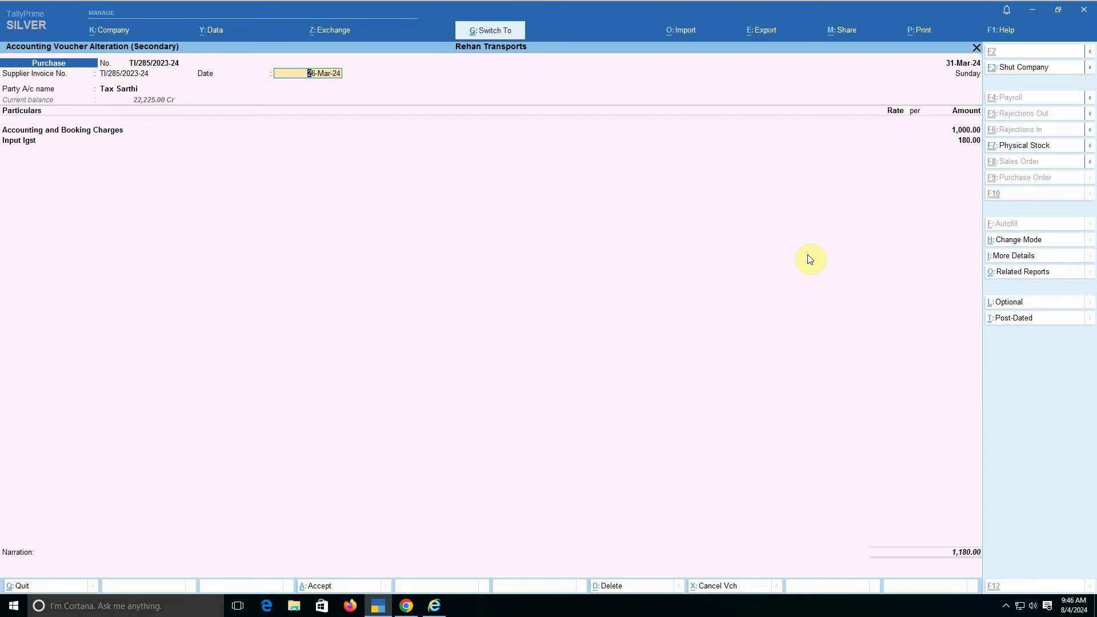
{"action": "key", "text": "ctrl+a"}
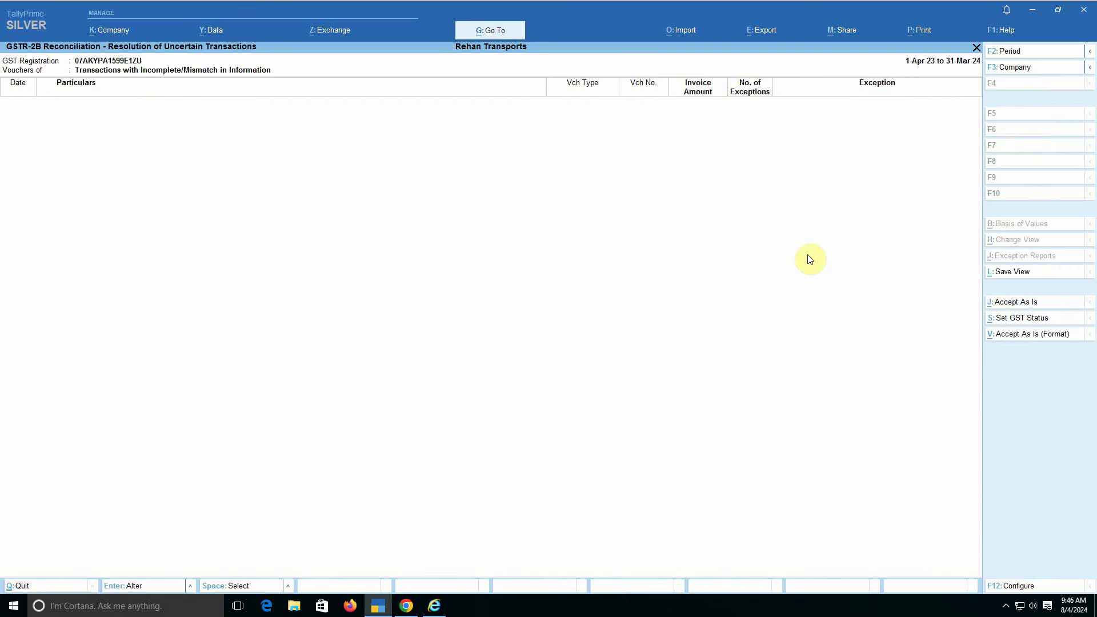
{"action": "key", "text": "Escape"}
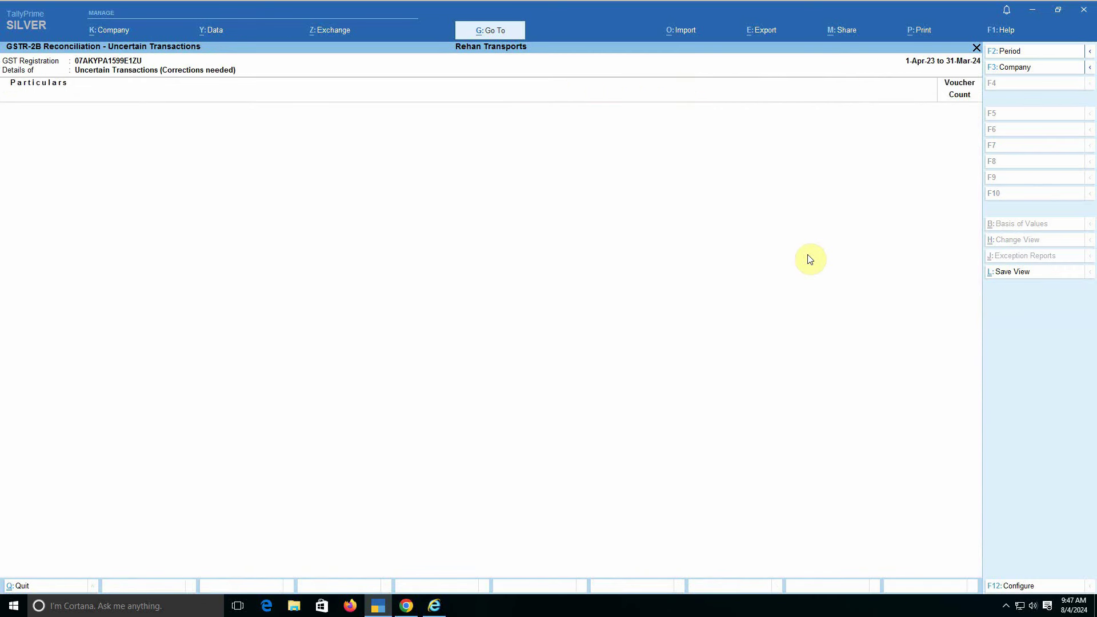
{"action": "key", "text": "Escape"}
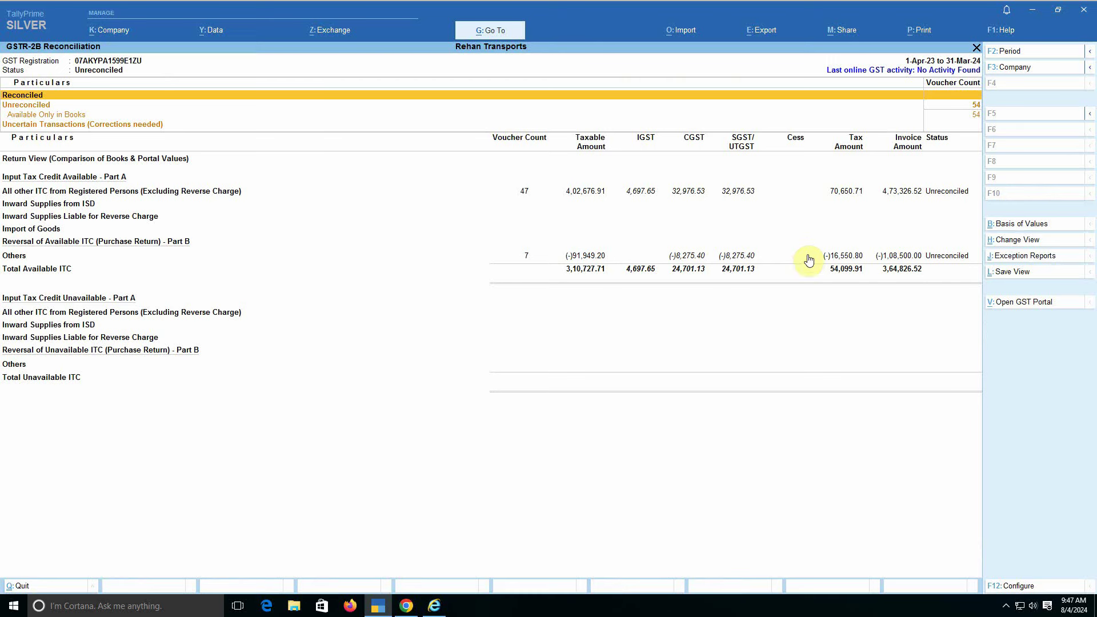
{"action": "key", "text": "Down"}
{"action": "key", "text": "Down"}
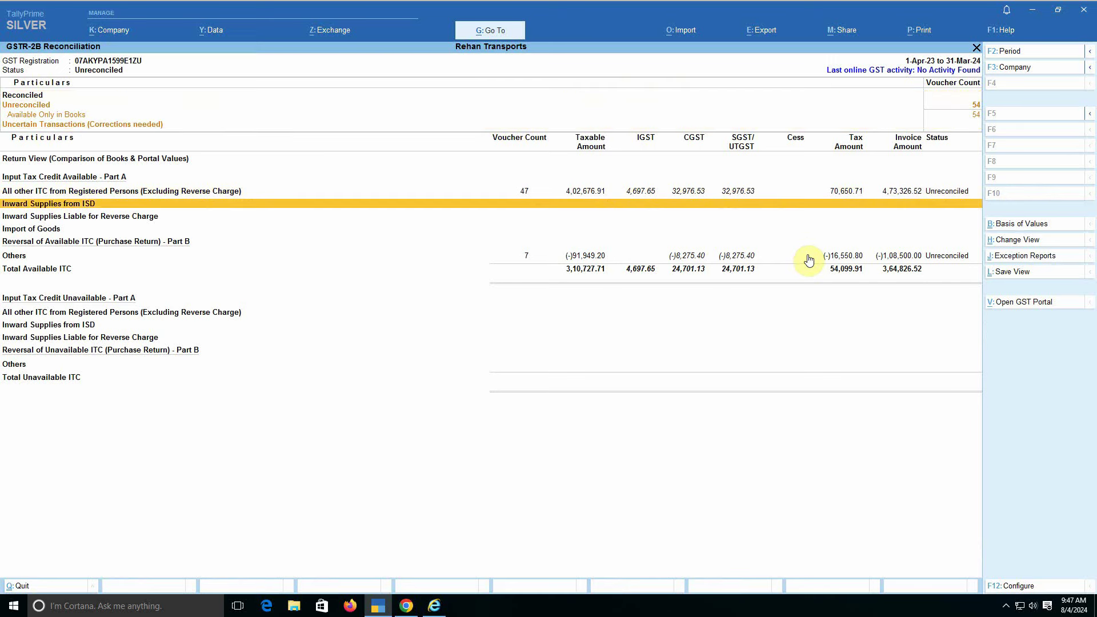
{"action": "key", "text": "Up"}
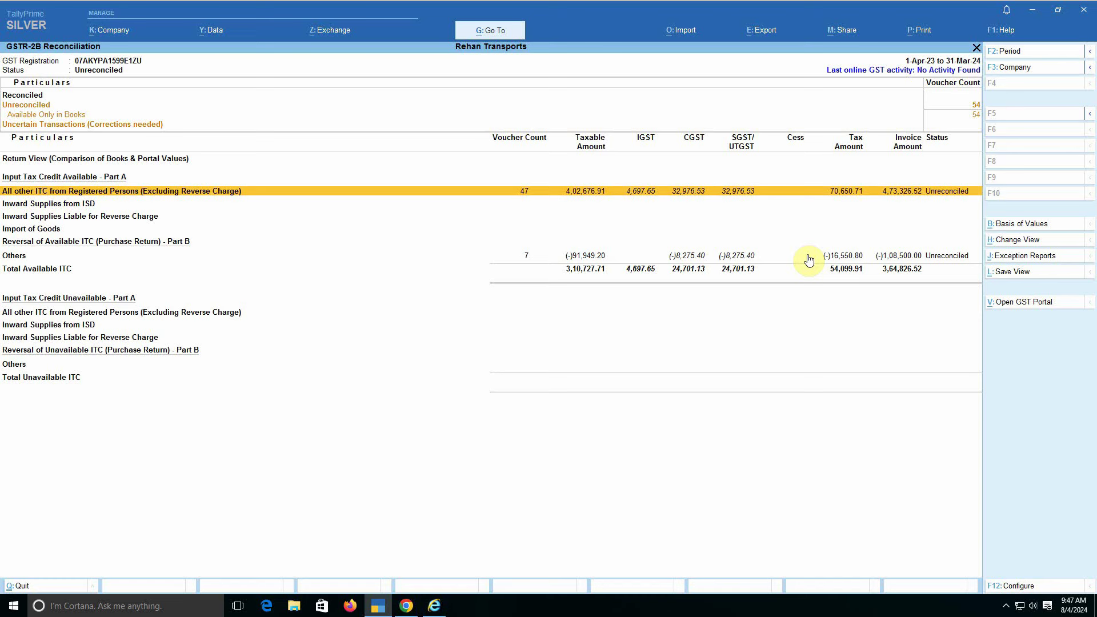
{"action": "key", "text": "Down"}
{"action": "key", "text": "Up"}
{"action": "key", "text": "Down"}
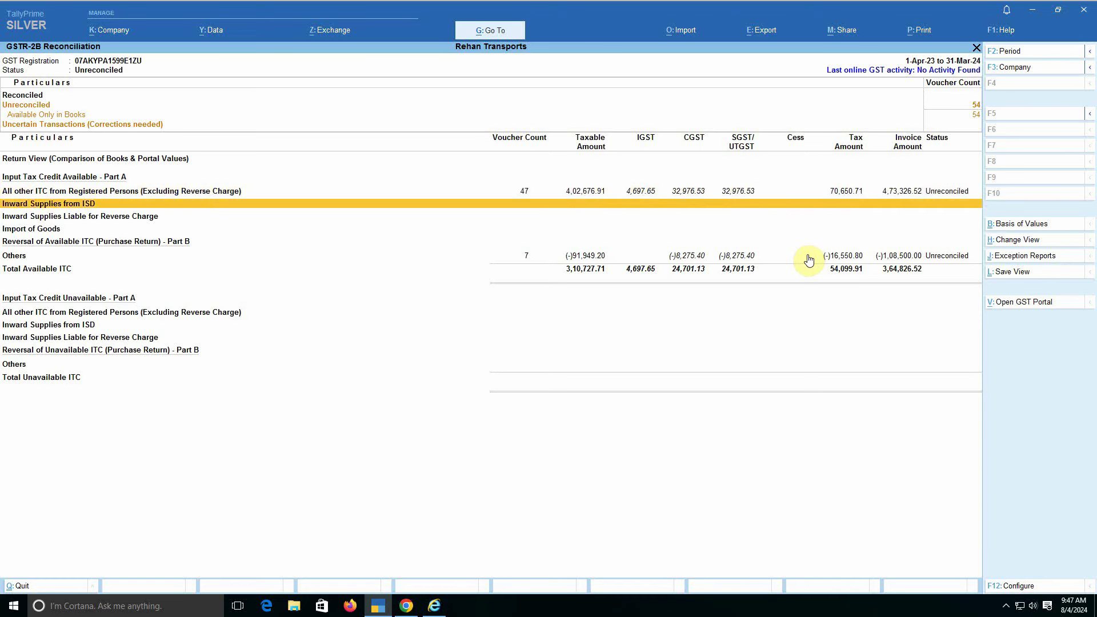
{"action": "key", "text": "Down"}
{"action": "key", "text": "Down"}
{"action": "key", "text": "Down"}
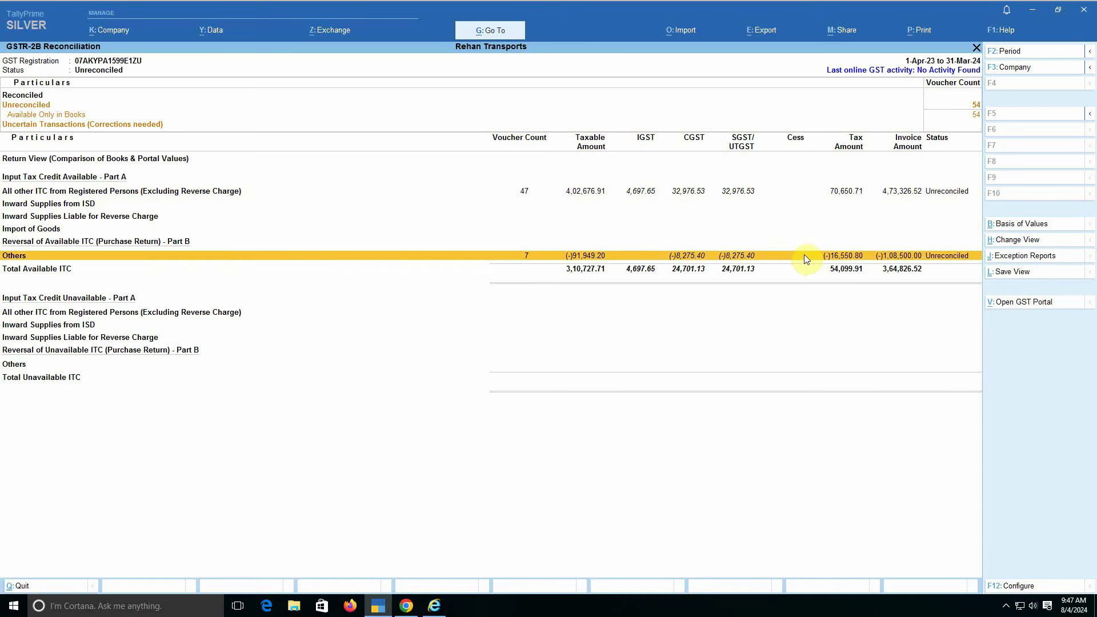
{"action": "key", "text": "Up"}
{"action": "key", "text": "Down"}
{"action": "key", "text": "Down"}
{"action": "key", "text": "Up"}
{"action": "left_click", "coordinate": [808, 260]}
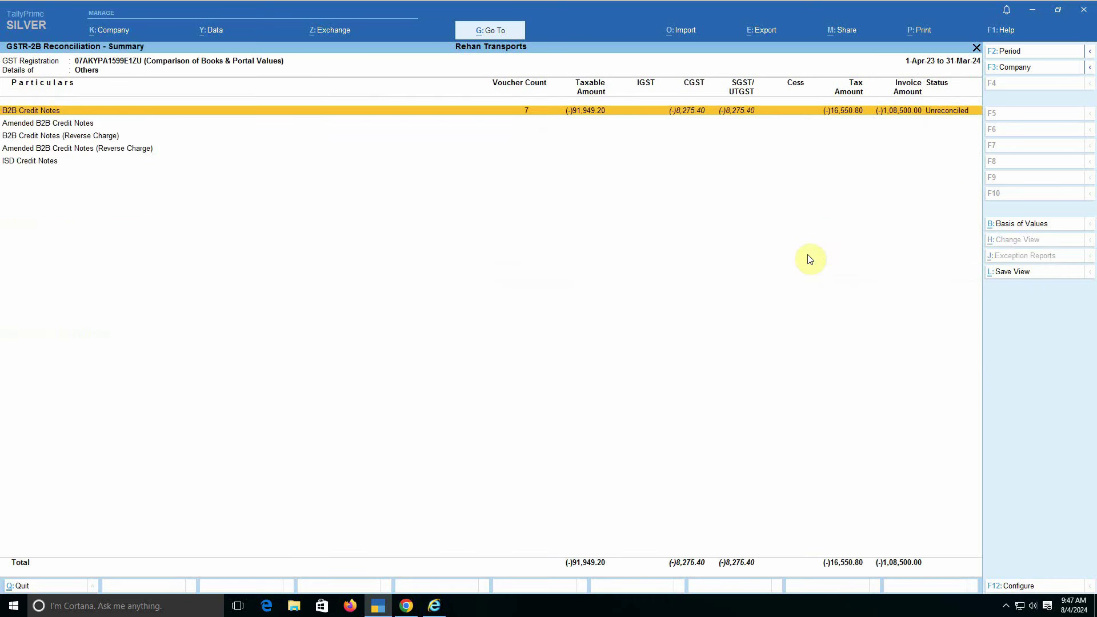
{"action": "key", "text": "Escape"}
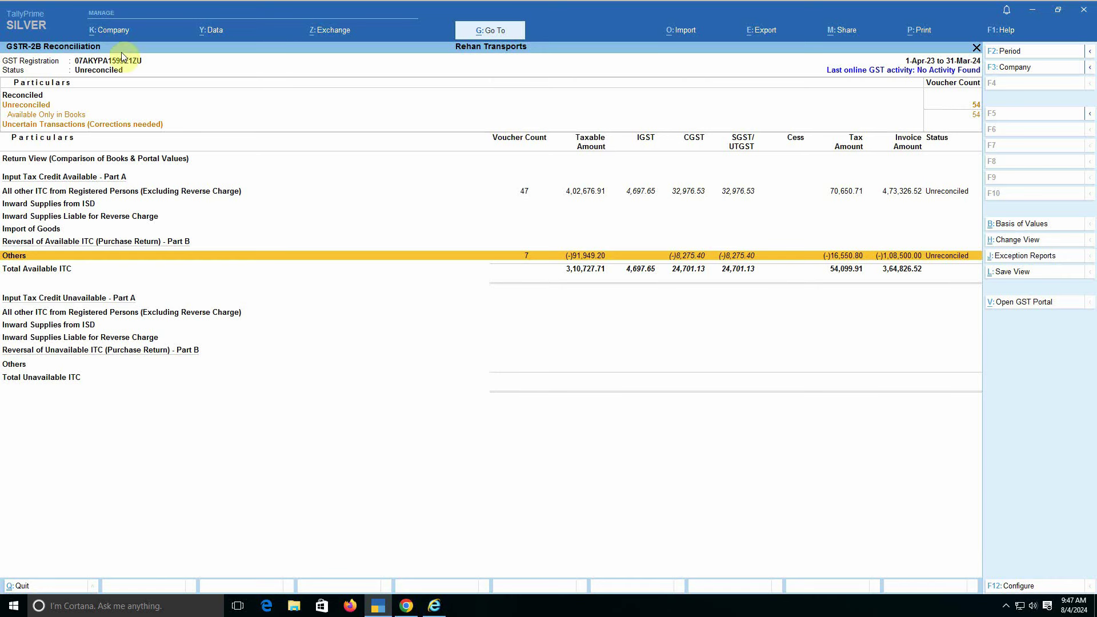
Step: Save the GST portal username for the Delhi registration
{"action": "key", "text": "alt+z"}
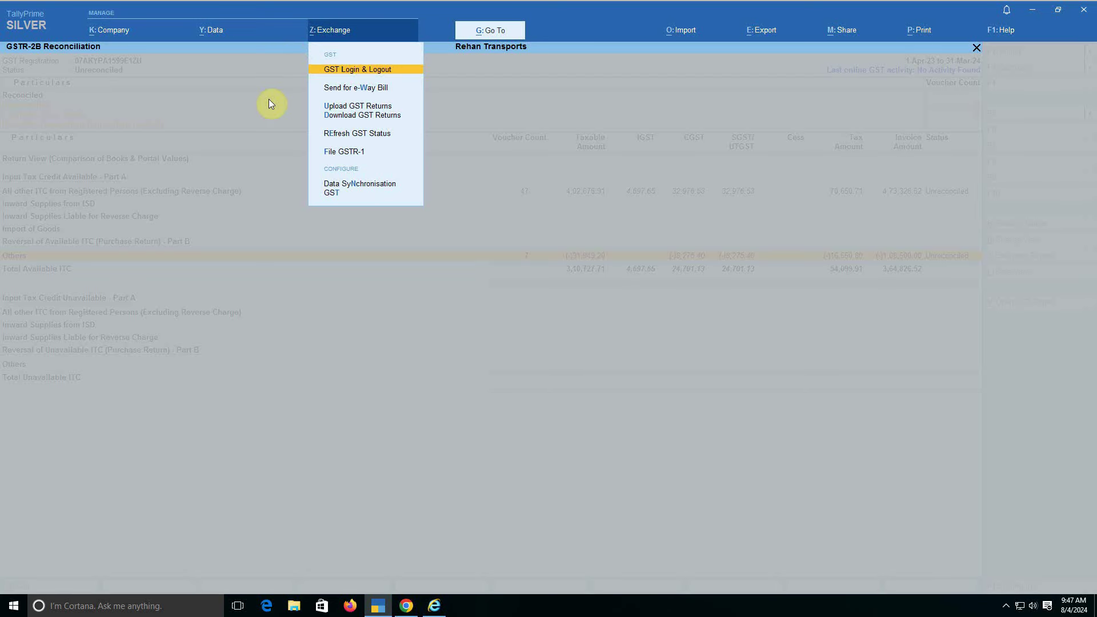
{"action": "key", "text": "Return"}
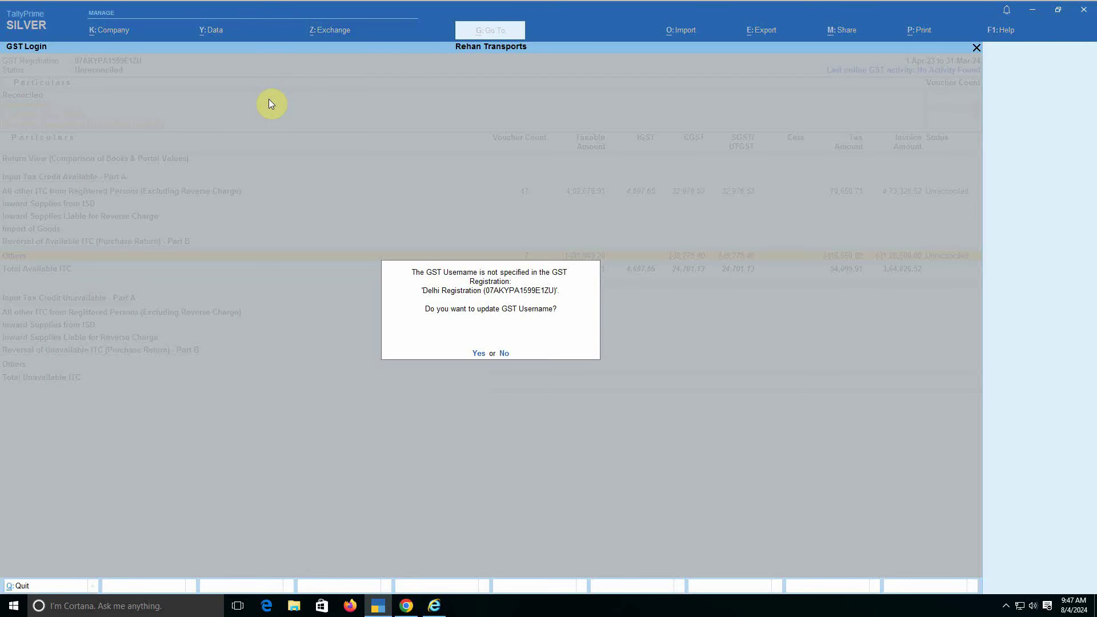
{"action": "key", "text": "Return"}
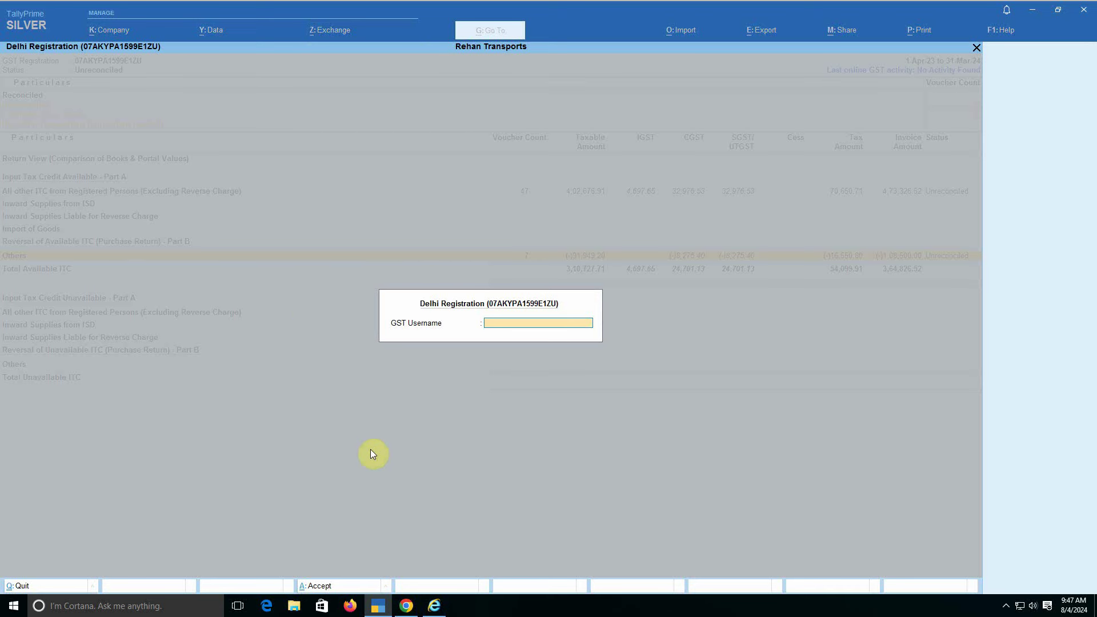
{"action": "type", "text": "Anish12017"}
{"action": "key", "text": "Return"}
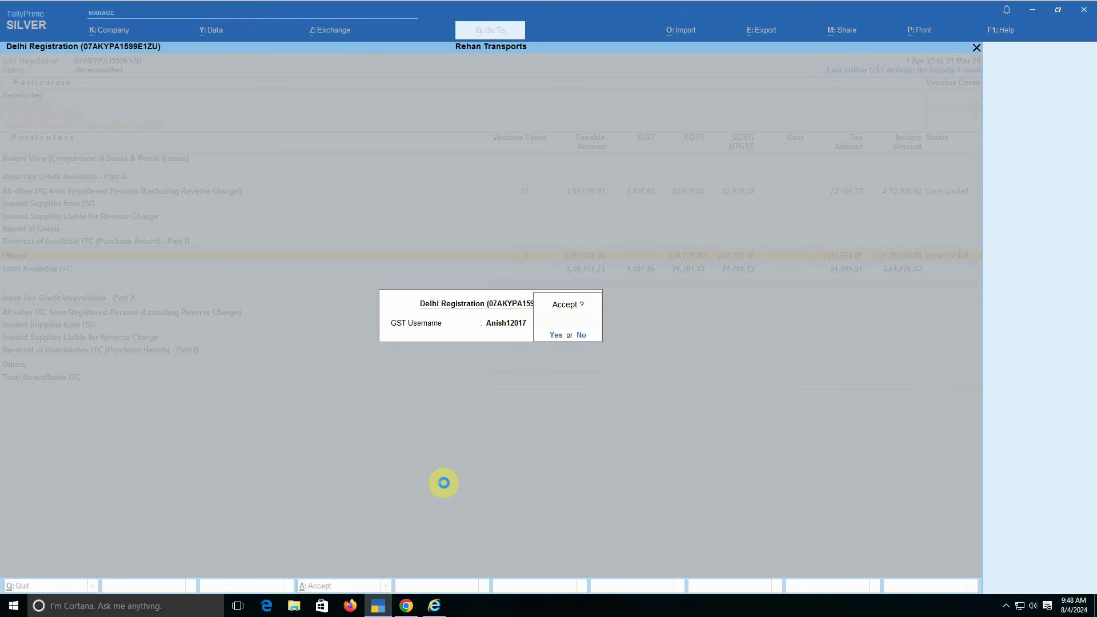
{"action": "key", "text": "Return"}
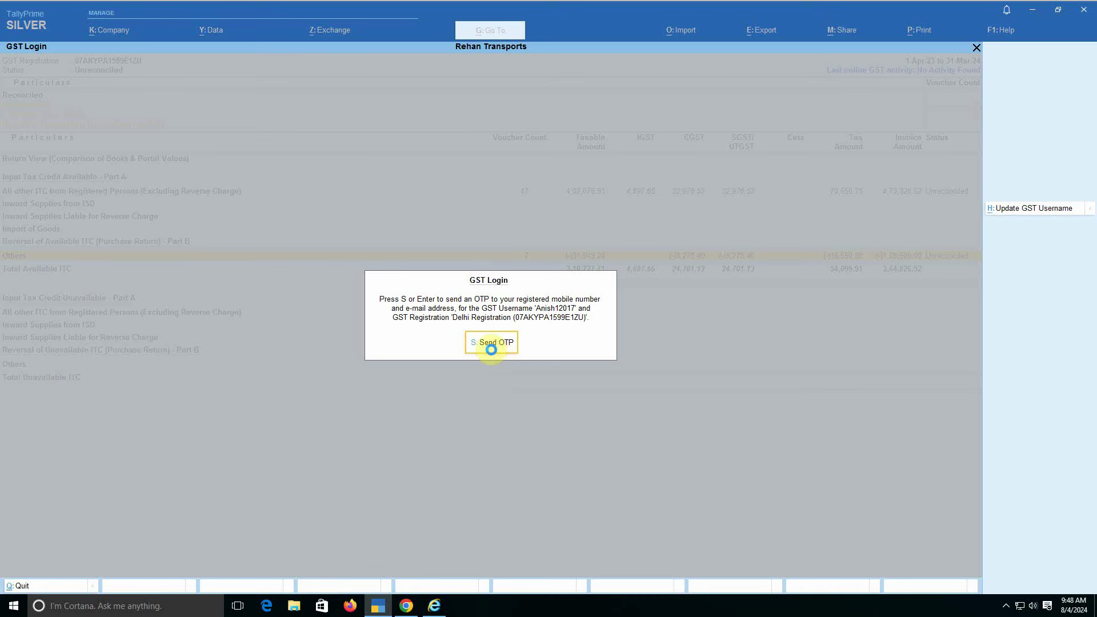
Step: Request an OTP, enter the verification code, and complete the GST portal login
{"action": "left_click", "coordinate": [491, 350]}
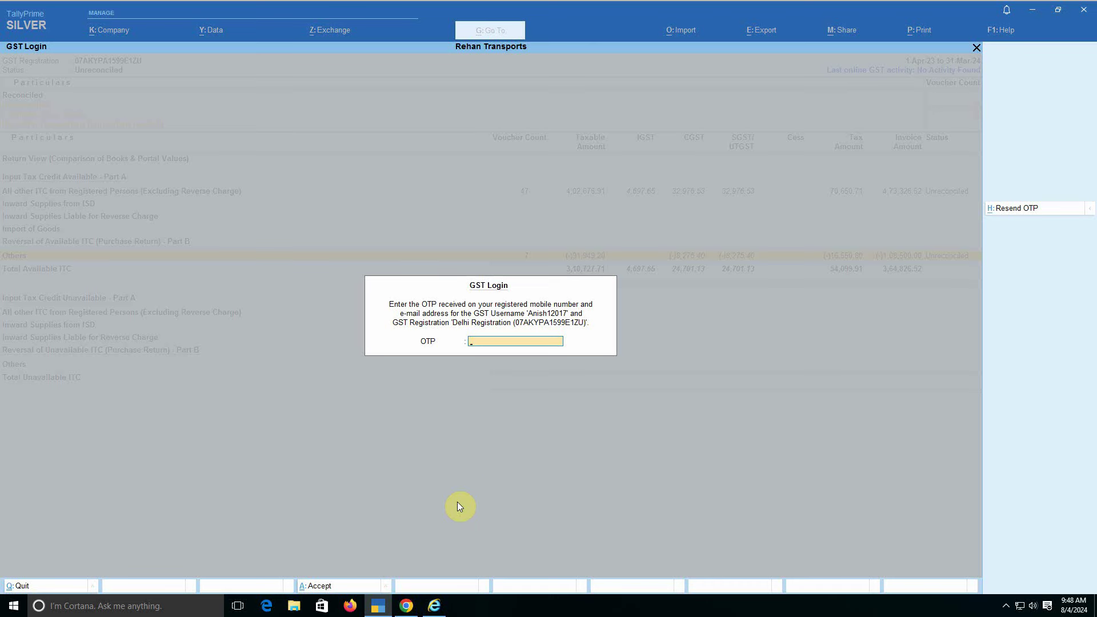
{"action": "key", "text": "Return"}
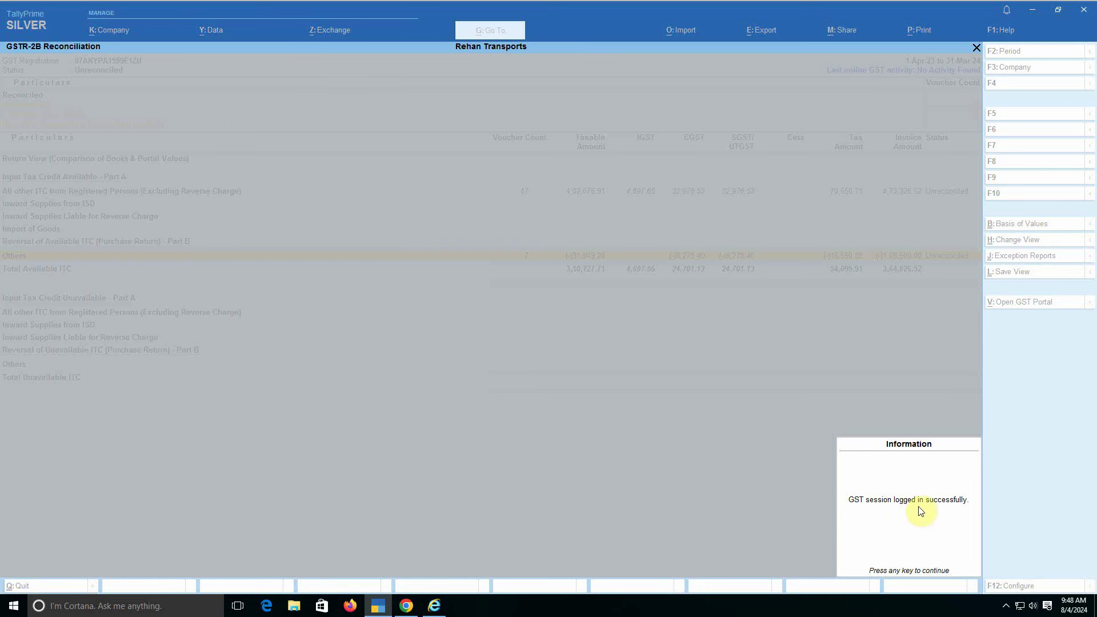
{"action": "key", "text": "Return"}
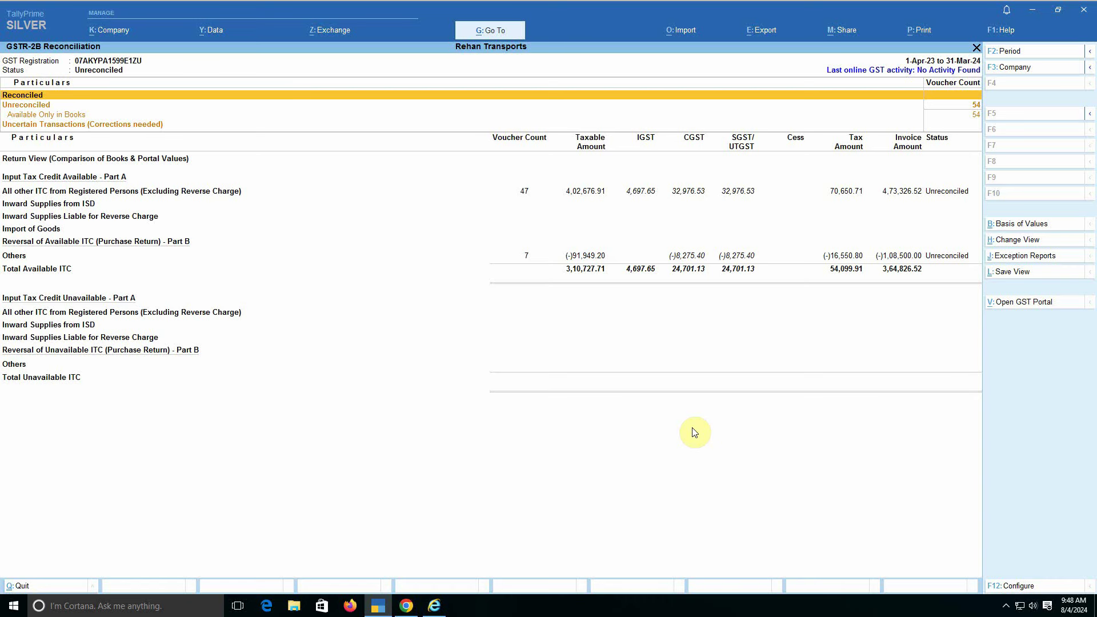
Step: Configure Download GST Returns with GSTR-2B as the return type
{"action": "left_click", "coordinate": [330, 31]}
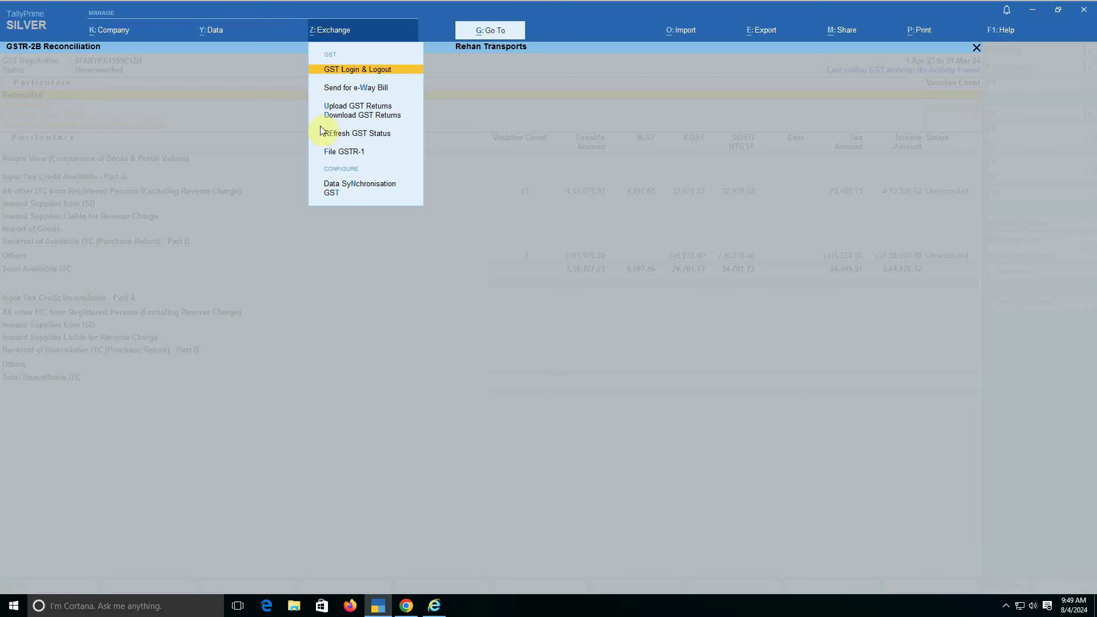
{"action": "key", "text": "Down"}
{"action": "key", "text": "Down"}
{"action": "key", "text": "Down"}
{"action": "key", "text": "Return"}
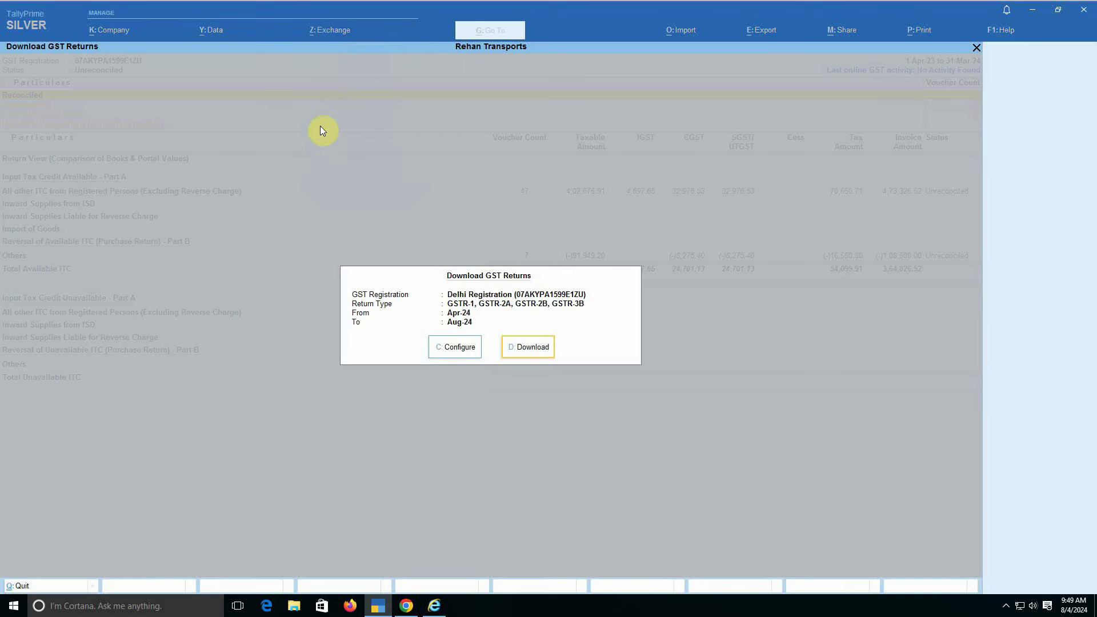
{"action": "key", "text": "c"}
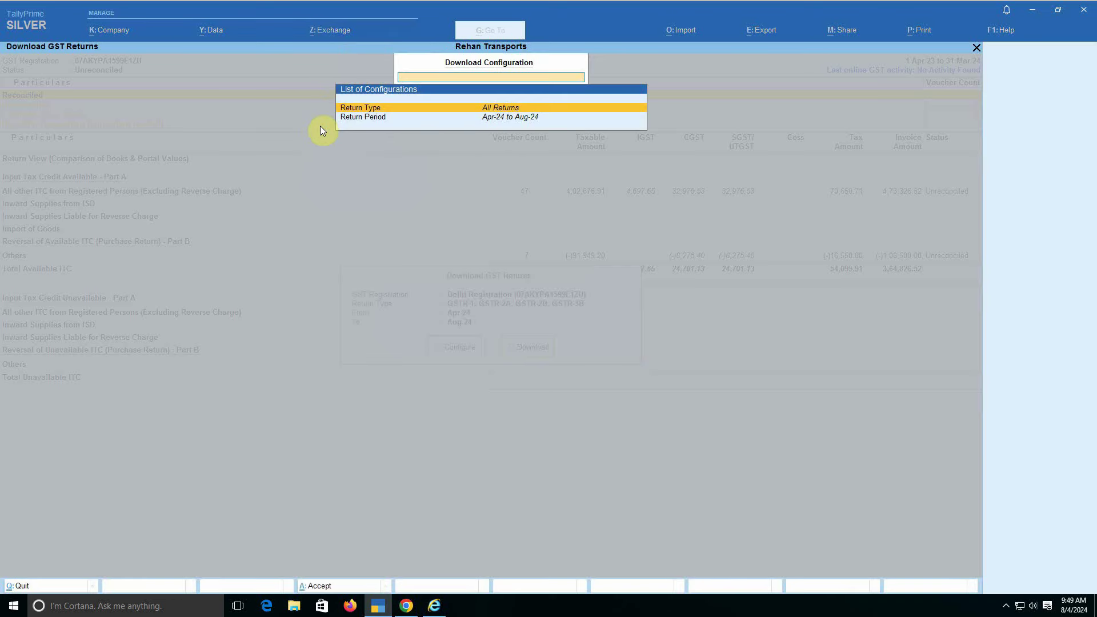
{"action": "key", "text": "Return"}
{"action": "key", "text": "Down"}
{"action": "key", "text": "Down"}
{"action": "key", "text": "Down"}
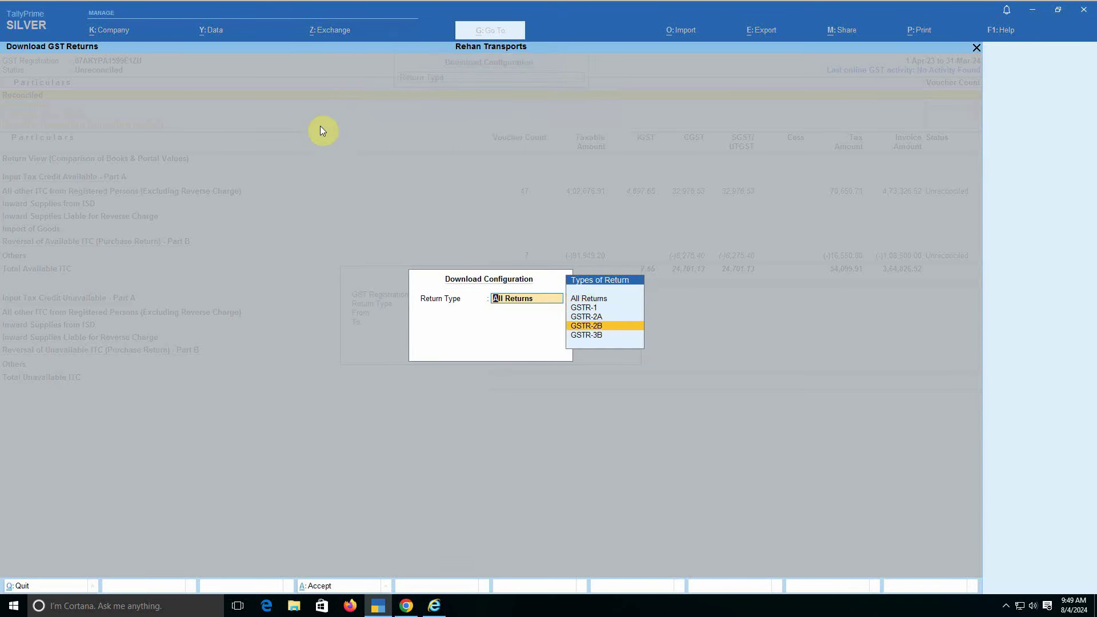
{"action": "key", "text": "Return"}
Step: Set the return period 1-4-2023 to 31-3-2024 and download GSTR-2B for all 12 months
{"action": "key", "text": "Return"}
{"action": "key", "text": "Down"}
{"action": "key", "text": "Return"}
{"action": "type", "text": "1-4-202"}
{"action": "type", "text": "3"}
{"action": "key", "text": "Return"}
{"action": "type", "text": "31-3-"}
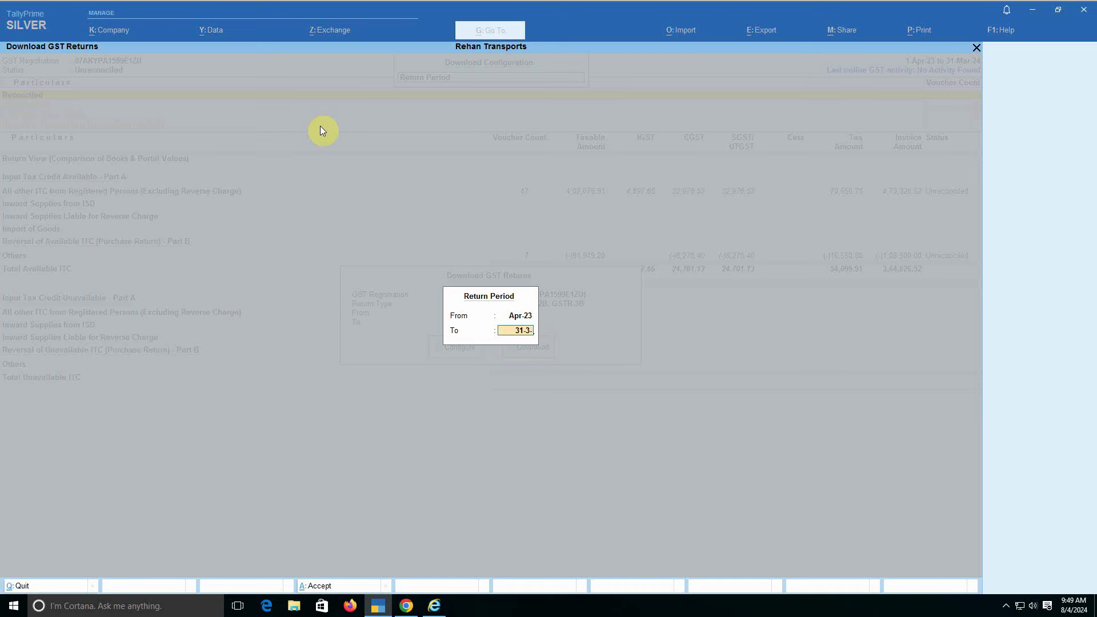
{"action": "type", "text": "2024"}
{"action": "key", "text": "Return"}
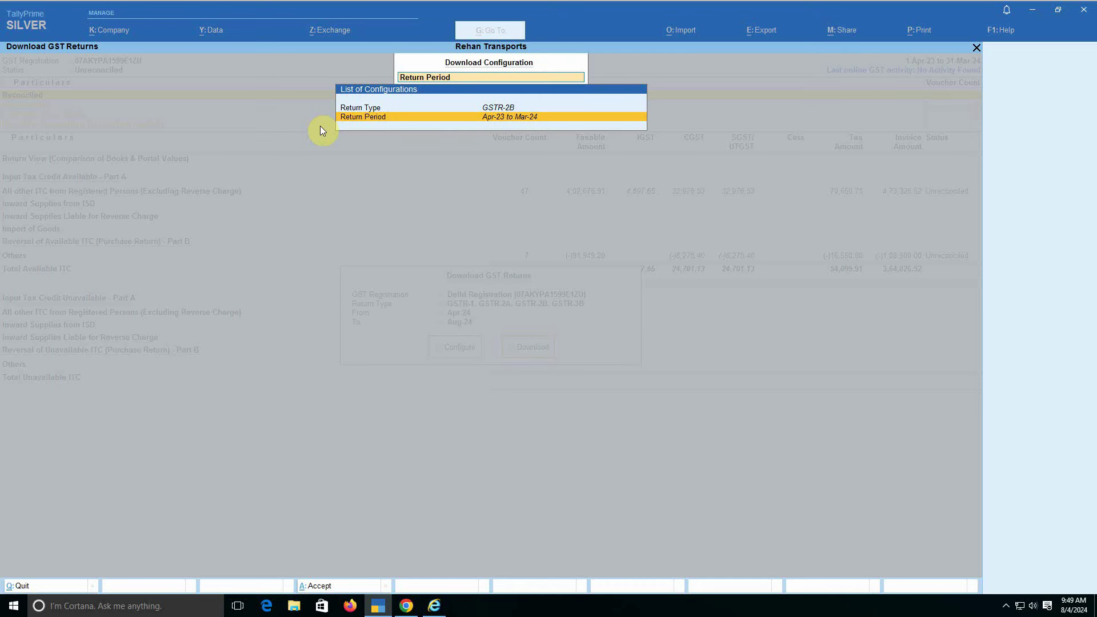
{"action": "key", "text": "ctrl+a"}
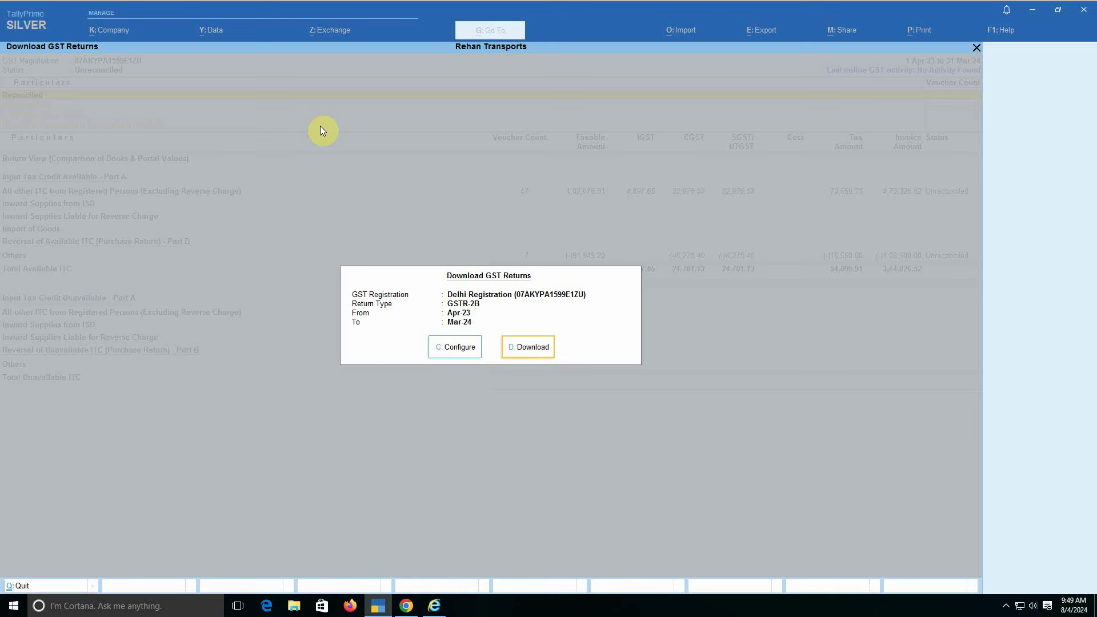
{"action": "left_click", "coordinate": [528, 350]}
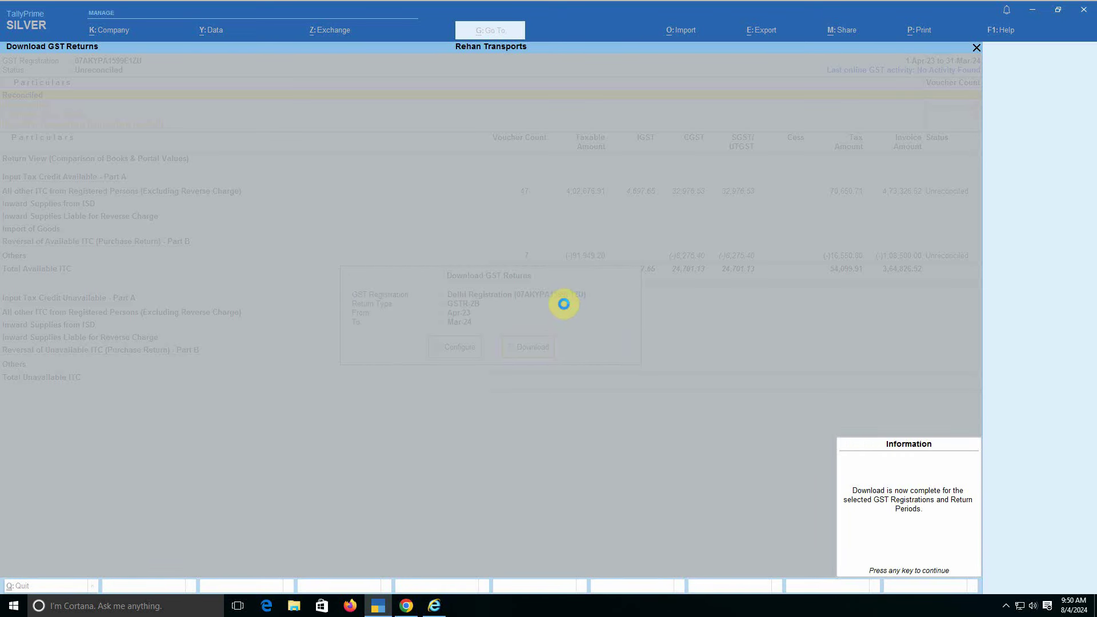
{"action": "key", "text": "Return"}
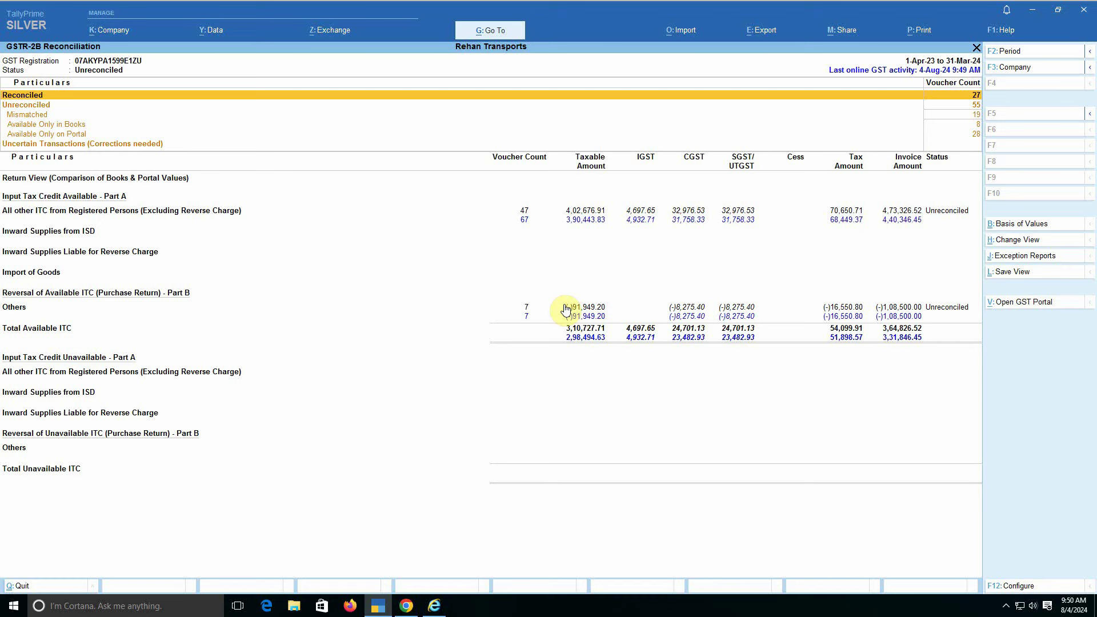
Step: Drill into All other ITC from Registered Persons to the party-wise B2B Invoices list
{"action": "key", "text": "Down"}
{"action": "key", "text": "Down"}
{"action": "key", "text": "Down"}
{"action": "key", "text": "Down"}
{"action": "key", "text": "Down"}
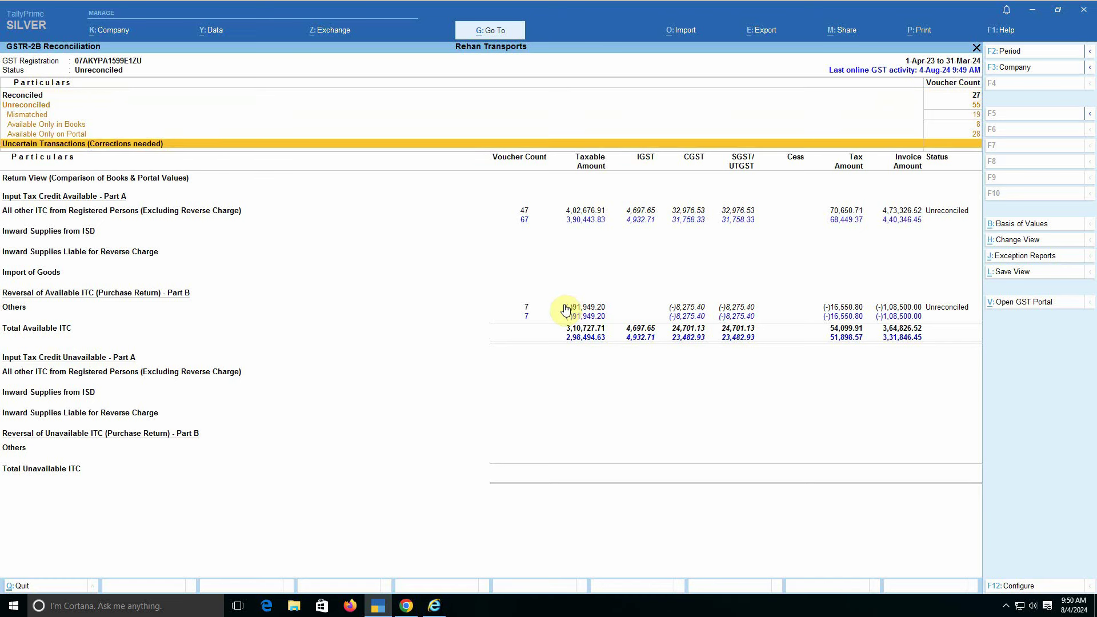
{"action": "key", "text": "Down"}
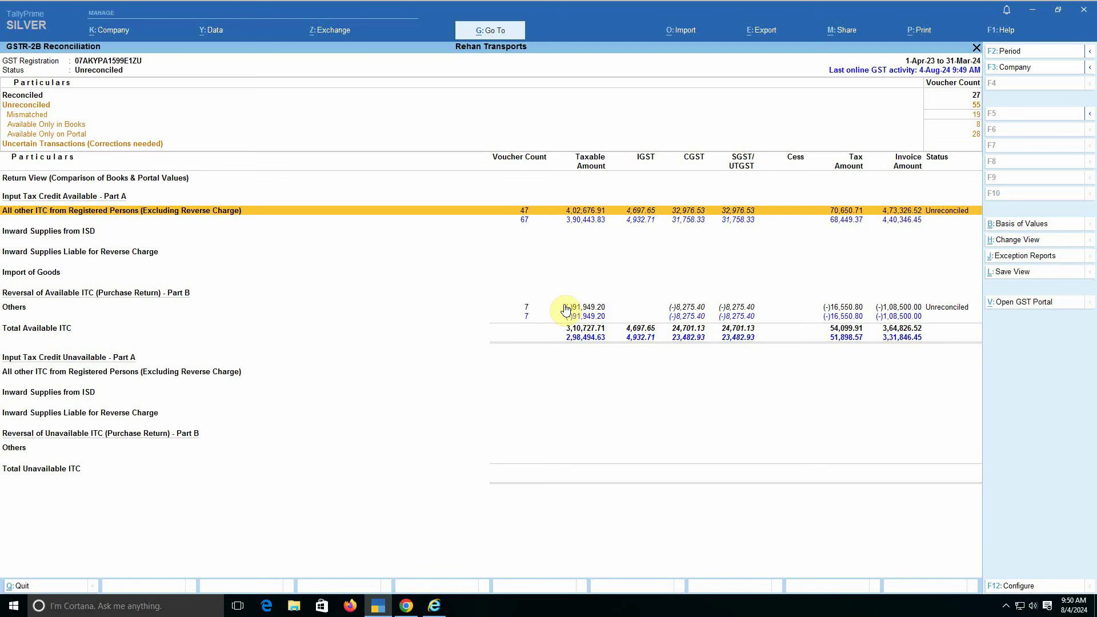
{"action": "key", "text": "Return"}
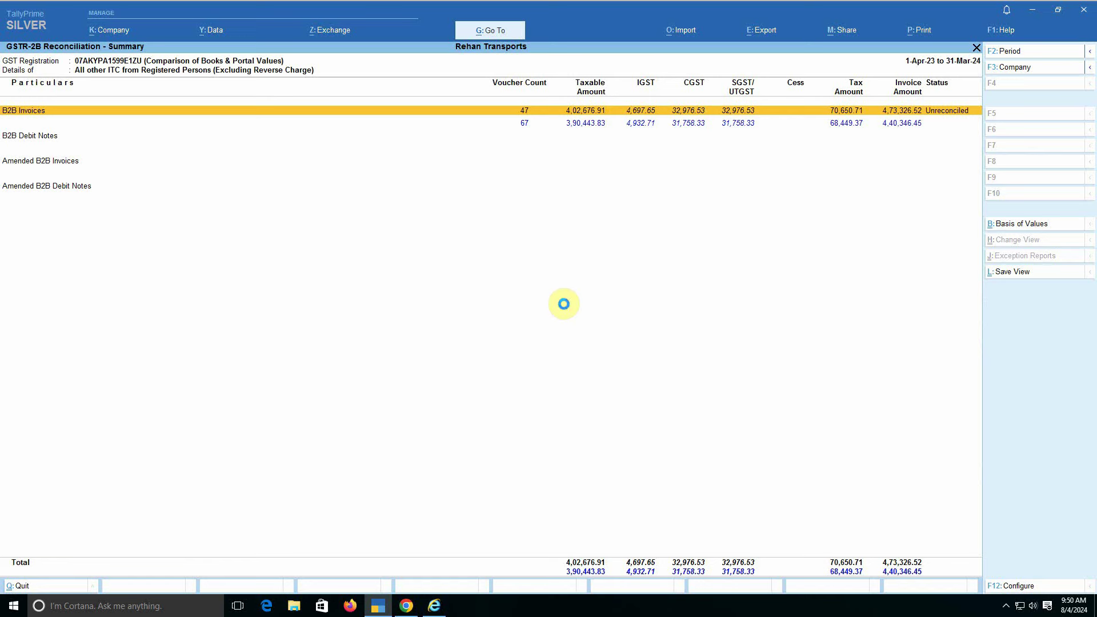
{"action": "key", "text": "Return"}
Step: Browse the party list and open the GUPTA TYRES PVT.LTD. vouchers
{"action": "key", "text": "Down"}
{"action": "key", "text": "Down"}
{"action": "key", "text": "Down"}
{"action": "key", "text": "Down"}
{"action": "key", "text": "Down"}
{"action": "key", "text": "Down"}
{"action": "key", "text": "Down"}
{"action": "key", "text": "Down"}
{"action": "key", "text": "Down"}
{"action": "key", "text": "Down"}
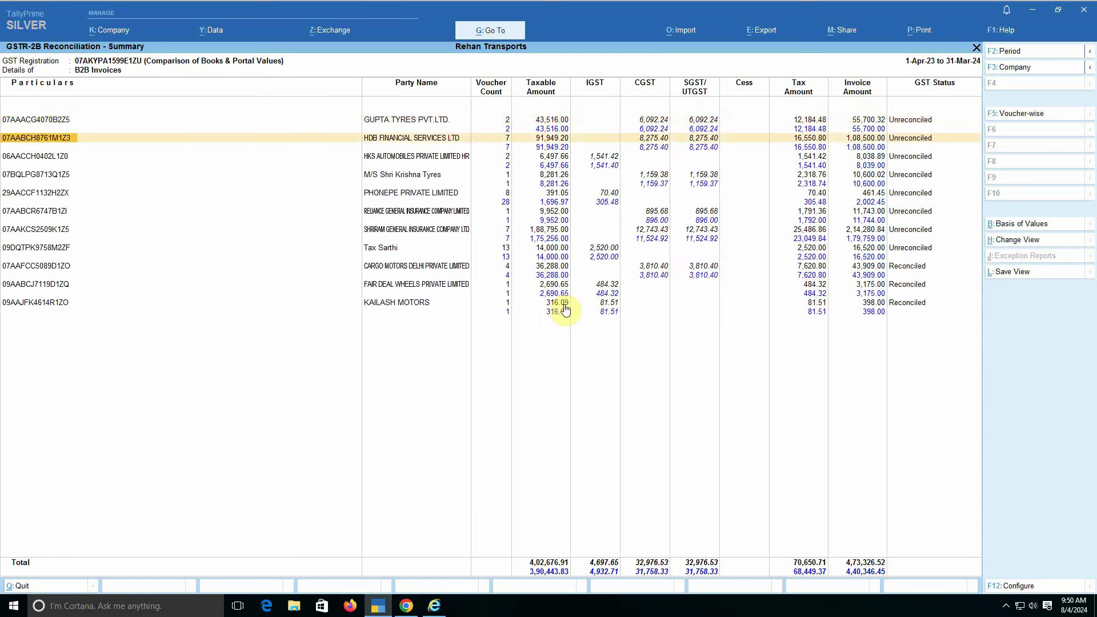
{"action": "key", "text": "Up"}
{"action": "key", "text": "Up"}
{"action": "key", "text": "Up"}
{"action": "key", "text": "Up"}
{"action": "key", "text": "Down"}
{"action": "key", "text": "Down"}
{"action": "key", "text": "Down"}
{"action": "key", "text": "Down"}
{"action": "key", "text": "Up"}
{"action": "key", "text": "Up"}
{"action": "key", "text": "Down"}
{"action": "key", "text": "Down"}
{"action": "key", "text": "Up"}
{"action": "key", "text": "Up"}
{"action": "key", "text": "Up"}
{"action": "key", "text": "Up"}
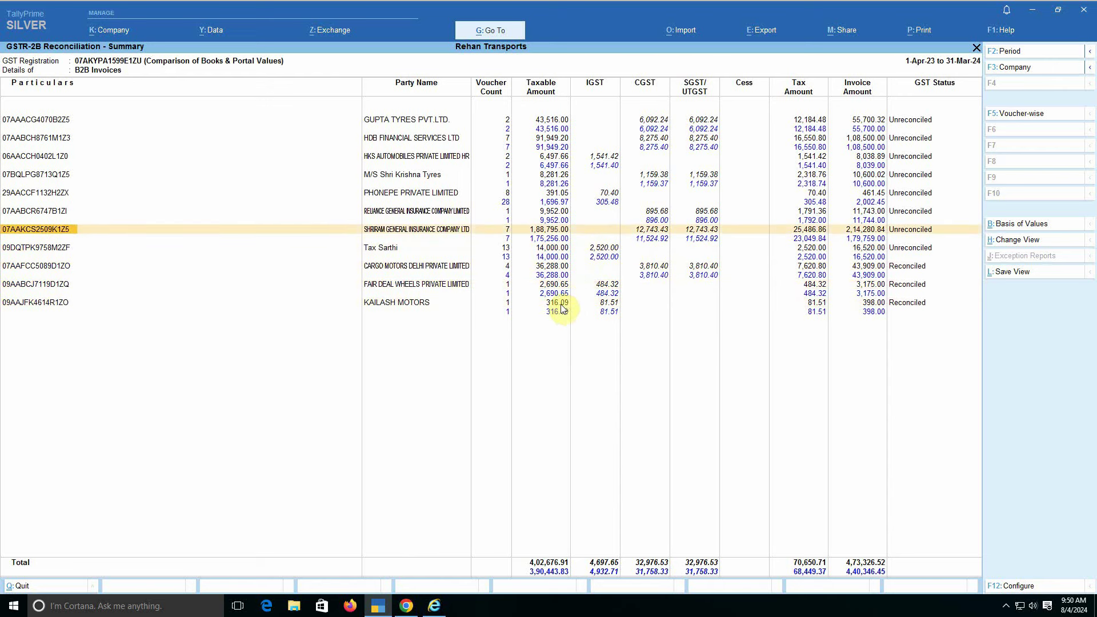
{"action": "key", "text": "Down"}
{"action": "key", "text": "Up"}
{"action": "key", "text": "Up"}
{"action": "key", "text": "Up"}
{"action": "key", "text": "Up"}
{"action": "key", "text": "Up"}
{"action": "key", "text": "Up"}
{"action": "key", "text": "Up"}
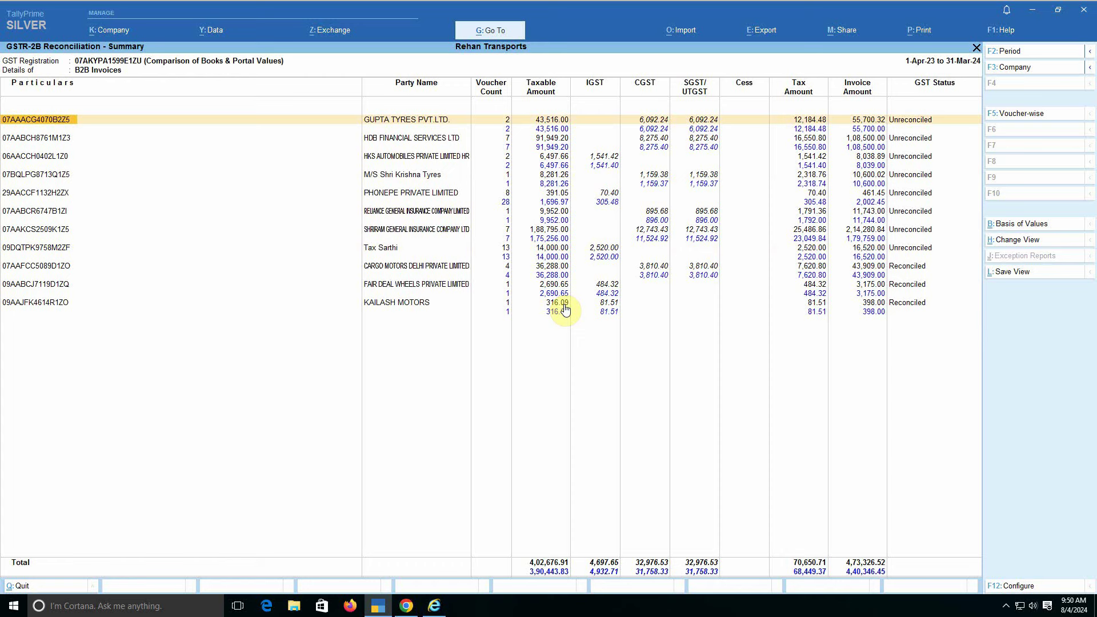
{"action": "key", "text": "Return"}
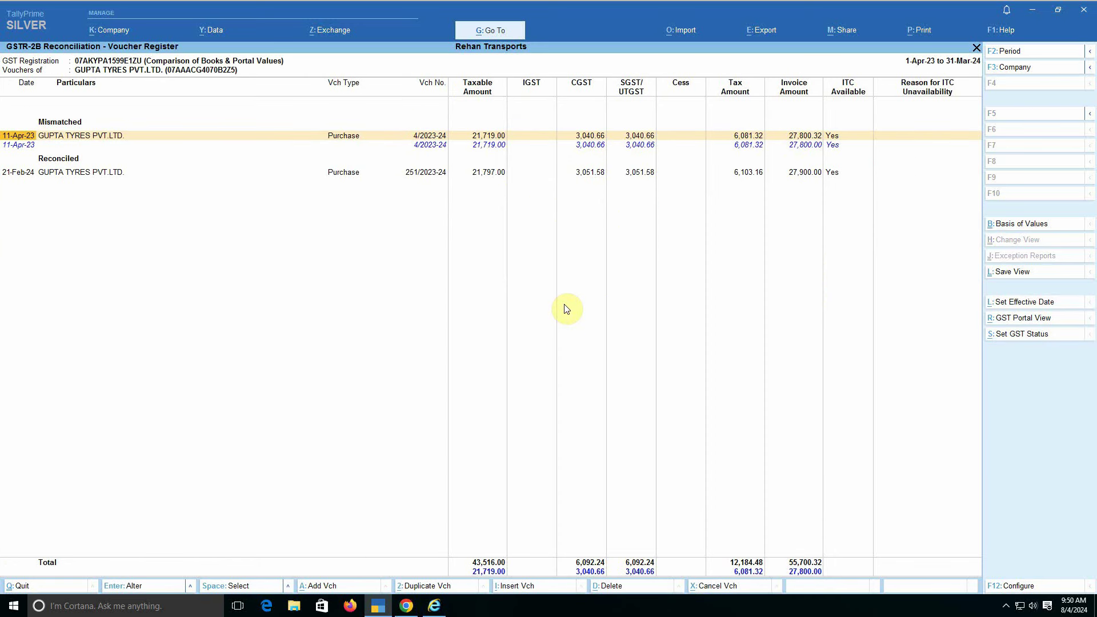
Step: Set the GST status of Gupta Tyres' mismatched 11-Apr-23 purchase voucher to Reconciled
{"action": "key", "text": "Down"}
{"action": "key", "text": "Down"}
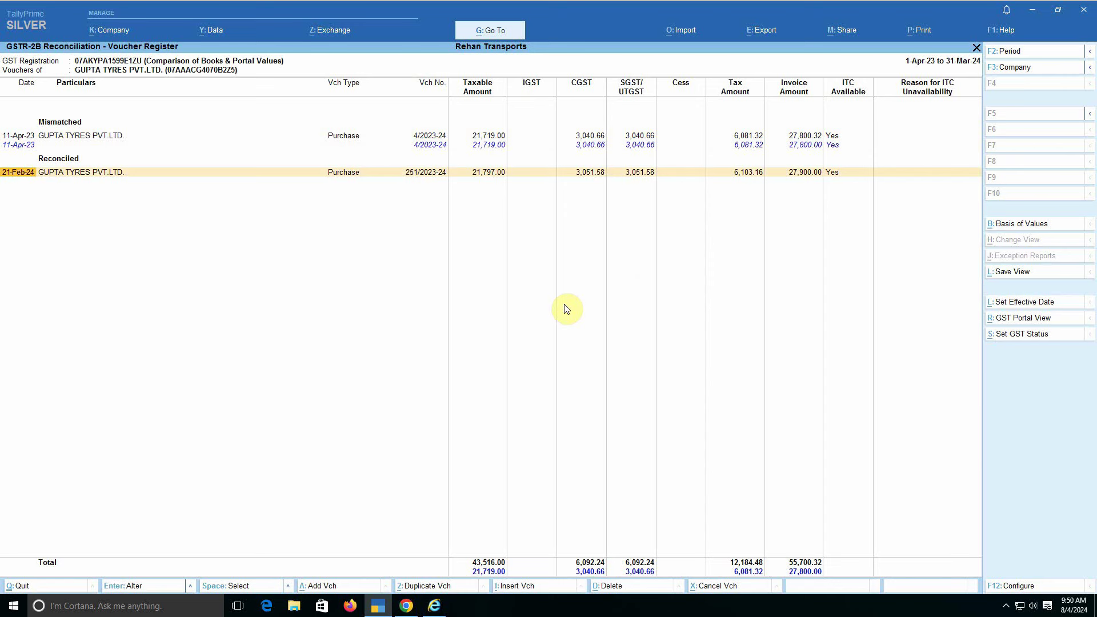
{"action": "key", "text": "Up"}
{"action": "key", "text": "Up"}
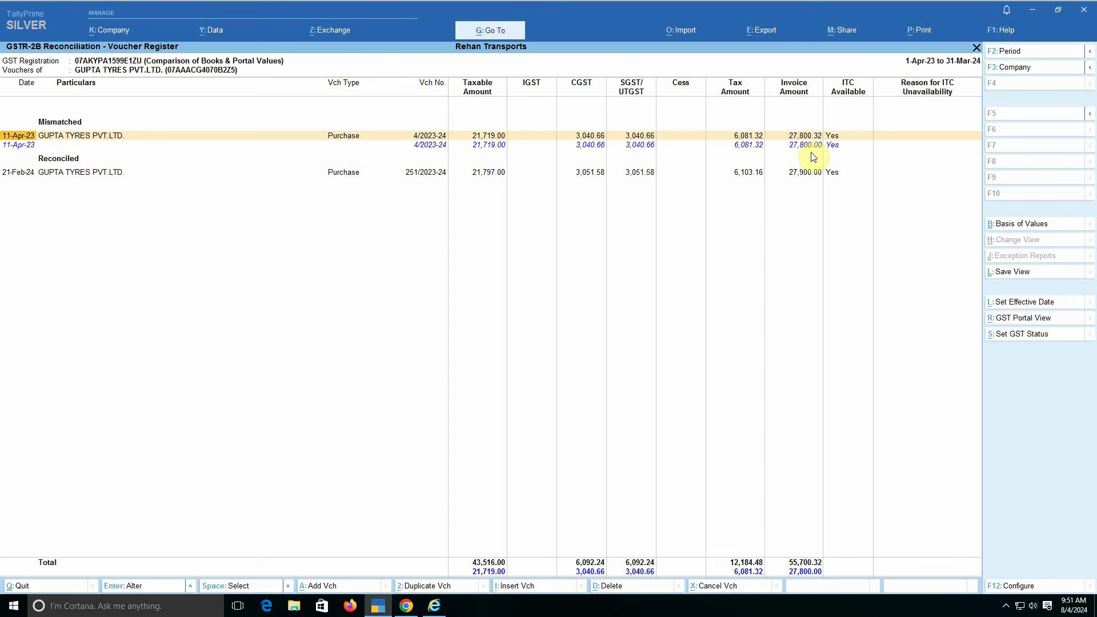
{"action": "key", "text": "space"}
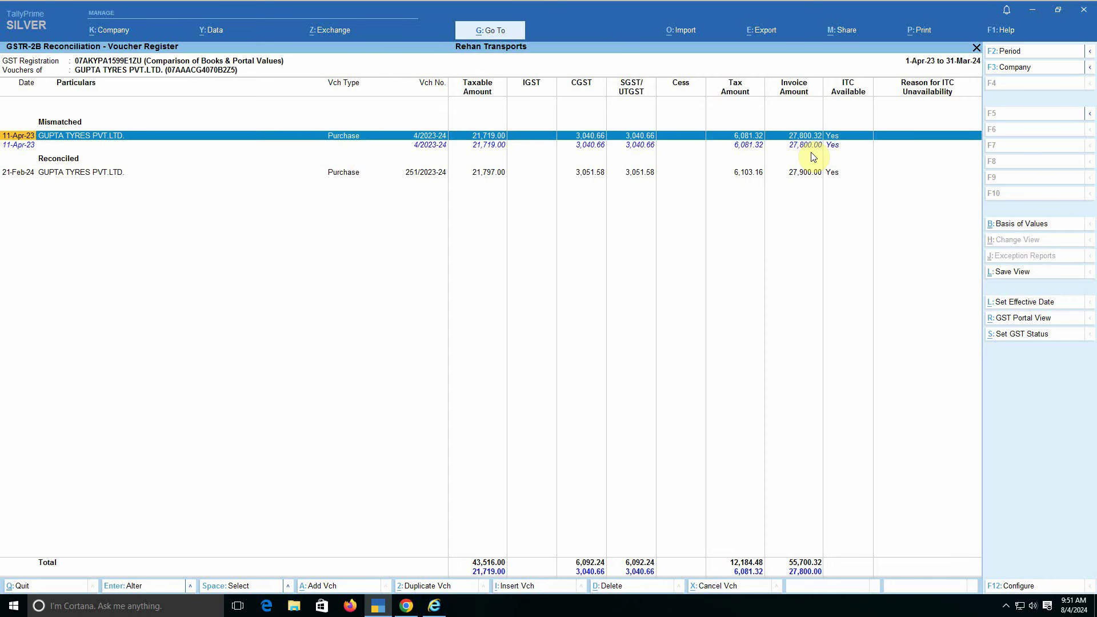
{"action": "key", "text": "alt+s"}
{"action": "key", "text": "BackSpace"}
{"action": "key", "text": "Down"}
{"action": "key", "text": "Down"}
{"action": "key", "text": "Down"}
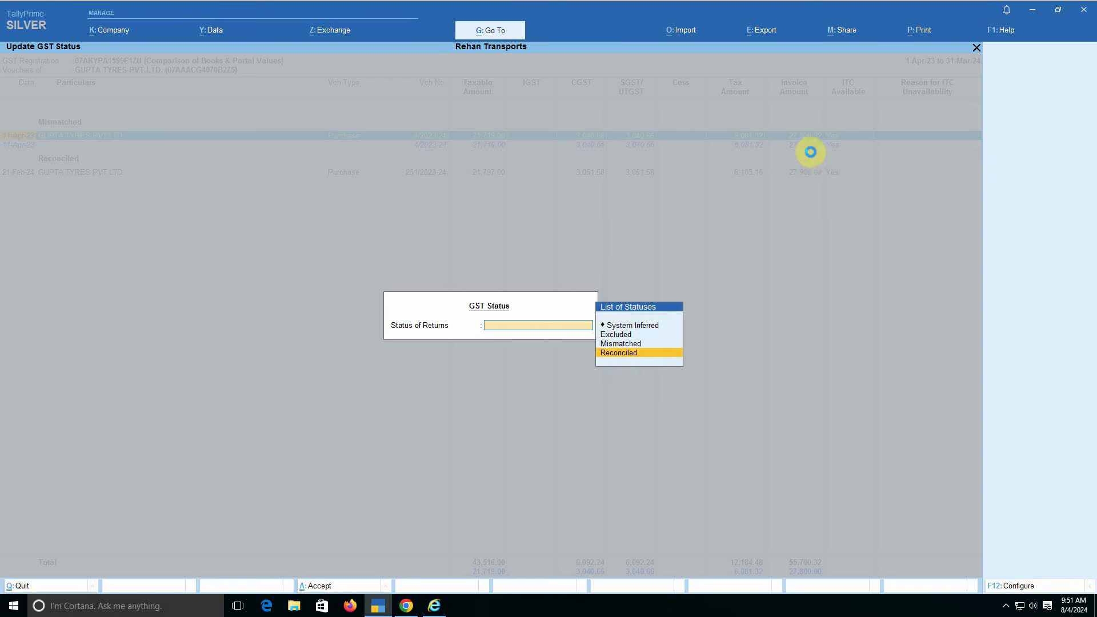
{"action": "key", "text": "Return"}
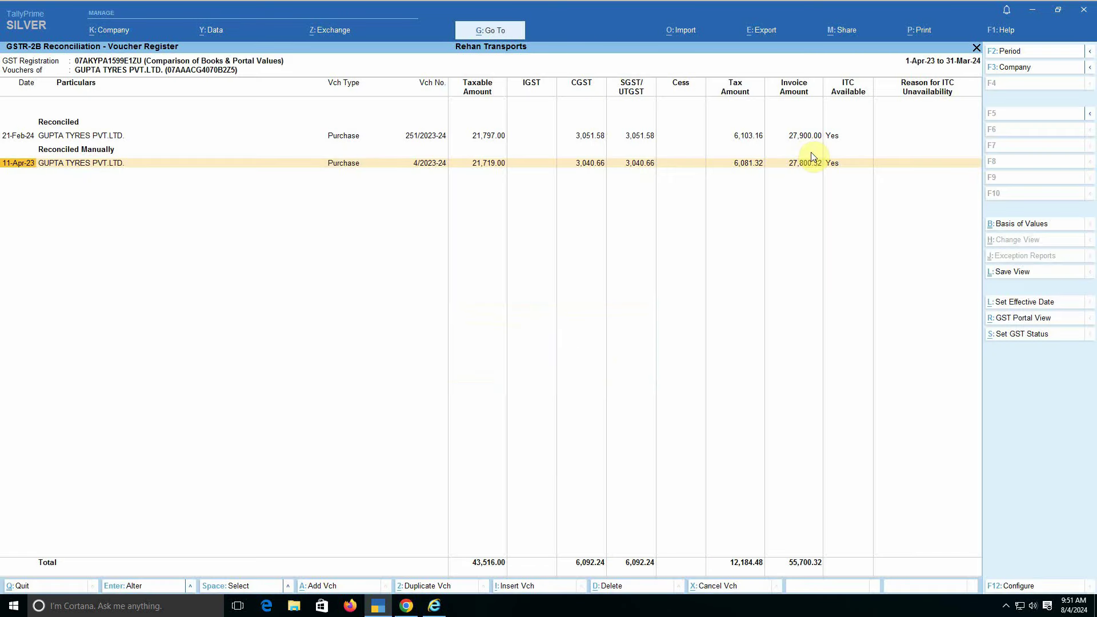
Step: Review the Gupta Tyres vouchers and return to the GSTR-2B party summary
{"action": "key", "text": "Up"}
{"action": "key", "text": "Down"}
{"action": "key", "text": "Escape"}
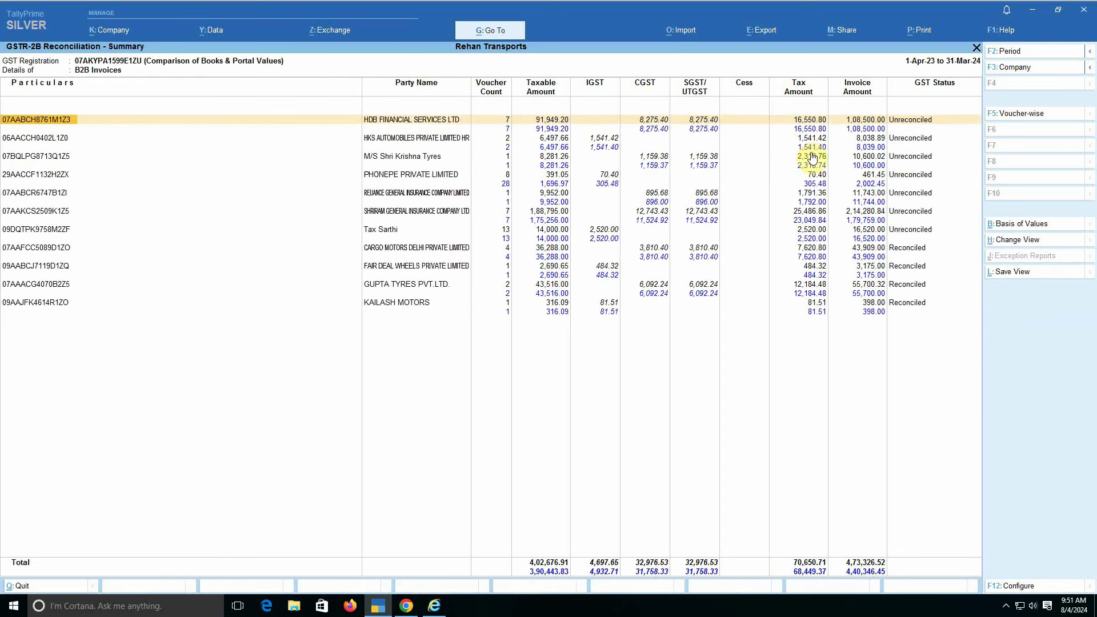
Step: Move to HDB FINANCIAL SERVICES LTD in the party list and drill into its voucher register
{"action": "key", "text": "Down"}
{"action": "key", "text": "Down"}
{"action": "key", "text": "Down"}
{"action": "key", "text": "Down"}
{"action": "key", "text": "Down"}
{"action": "key", "text": "Down"}
{"action": "key", "text": "Down"}
{"action": "key", "text": "Down"}
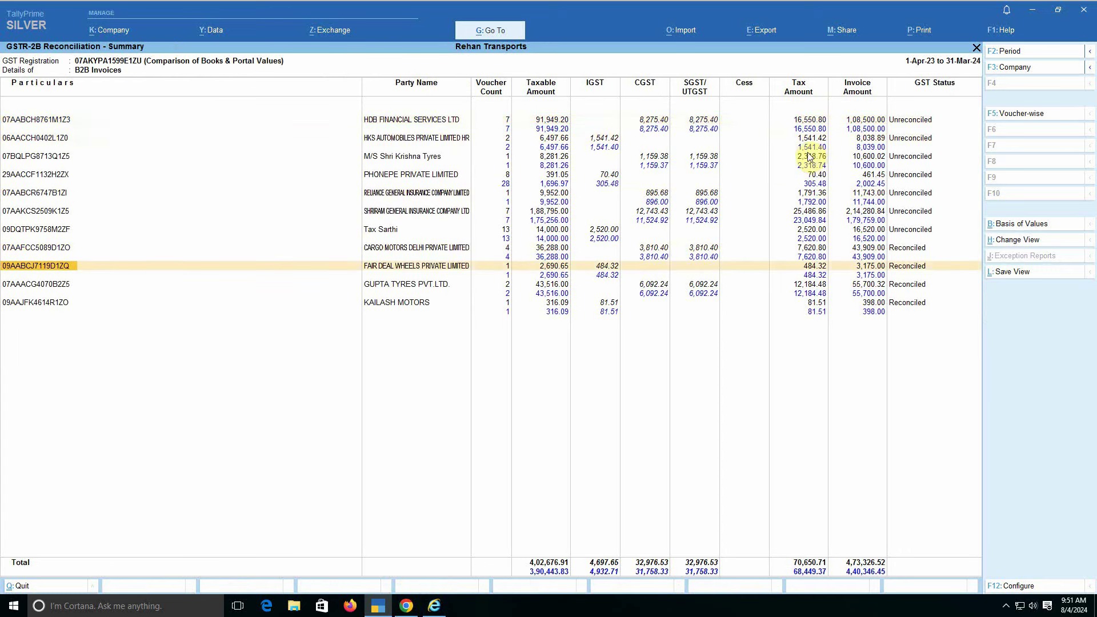
{"action": "key", "text": "Down"}
{"action": "key", "text": "Down"}
{"action": "key", "text": "Up"}
{"action": "key", "text": "Up"}
{"action": "key", "text": "Up"}
{"action": "key", "text": "Up"}
{"action": "key", "text": "Up"}
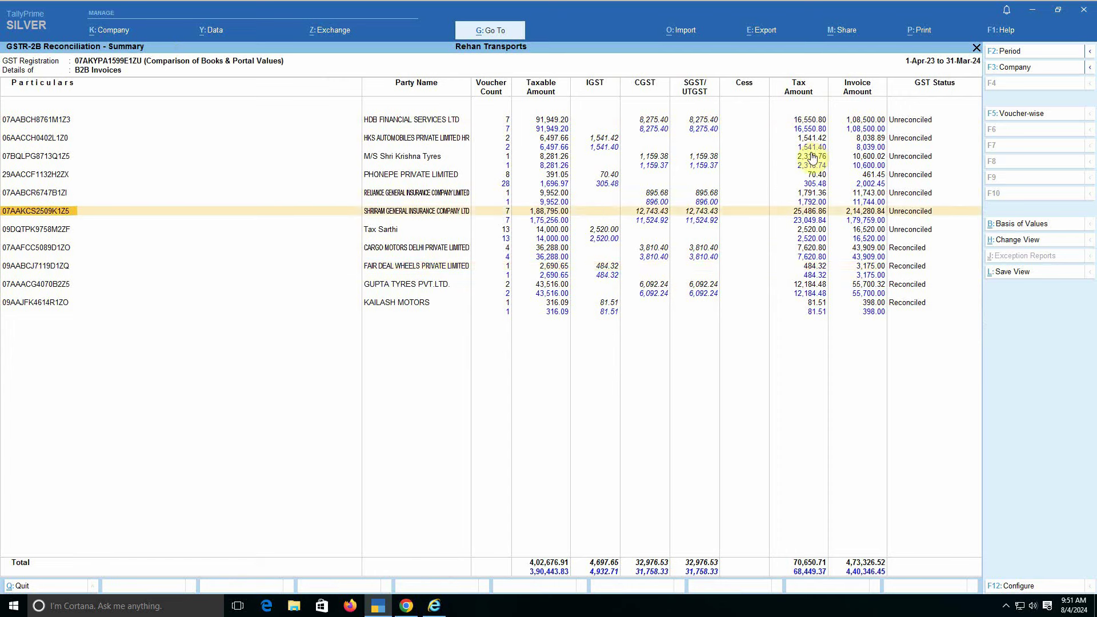
{"action": "key", "text": "Up"}
{"action": "key", "text": "Up"}
{"action": "key", "text": "Up"}
{"action": "key", "text": "Up"}
{"action": "key", "text": "Up"}
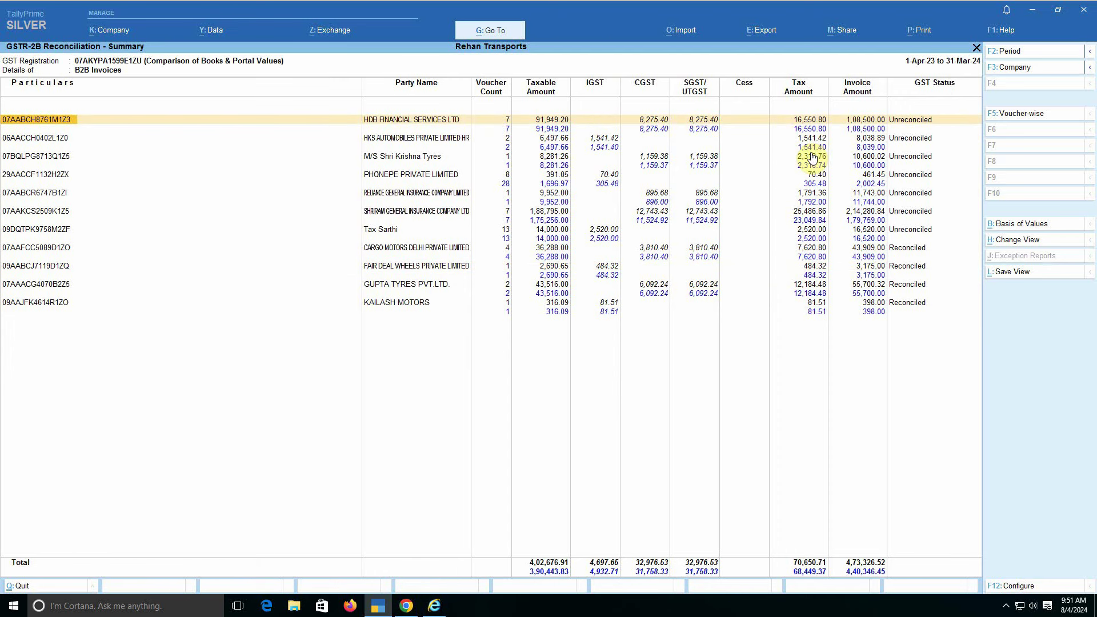
{"action": "key", "text": "Return"}
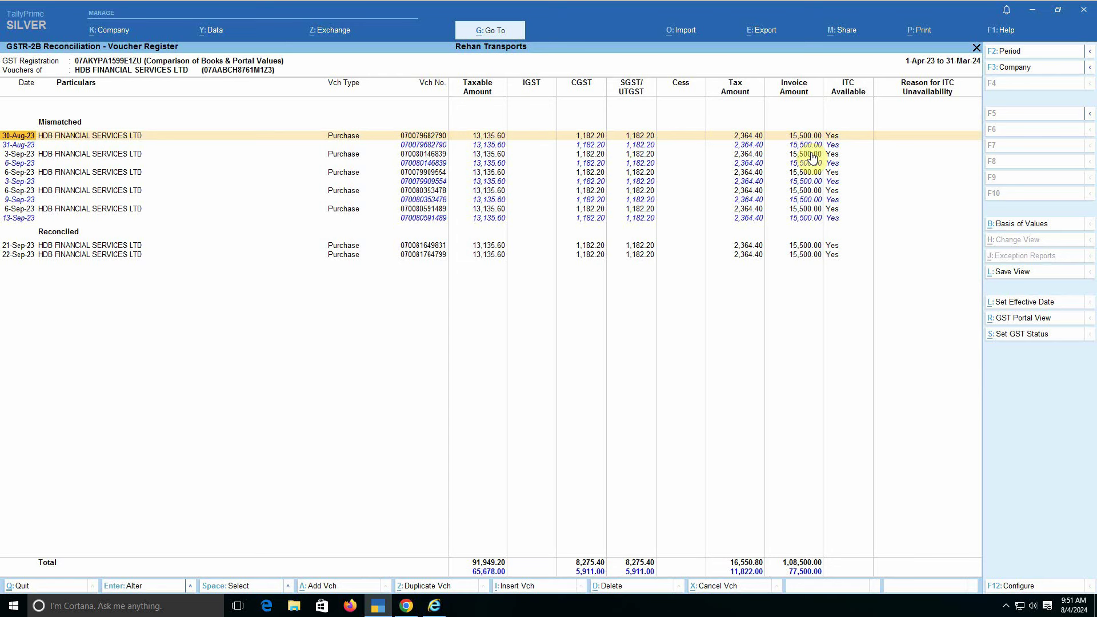
Step: Compare HDB's 30-Aug-23, 3-Sep-23 and 6-Sep-23 books vouchers against their portal entries
{"action": "key", "text": "Down"}
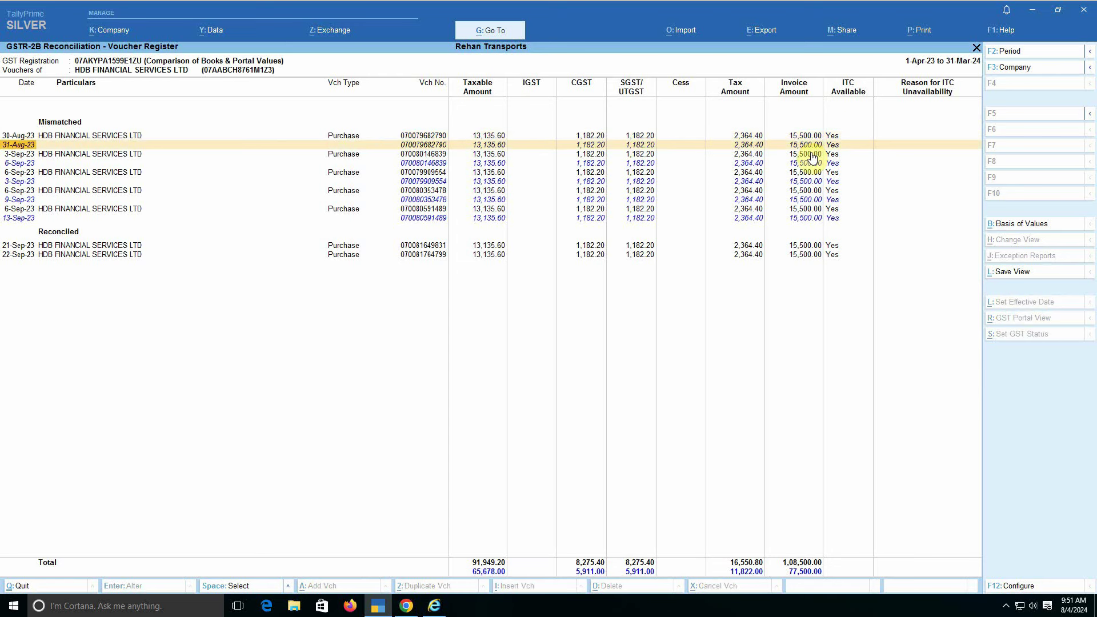
{"action": "key", "text": "Up"}
{"action": "key", "text": "Down"}
{"action": "key", "text": "Up"}
{"action": "key", "text": "Down"}
{"action": "key", "text": "Up"}
{"action": "key", "text": "Down"}
{"action": "key", "text": "Up"}
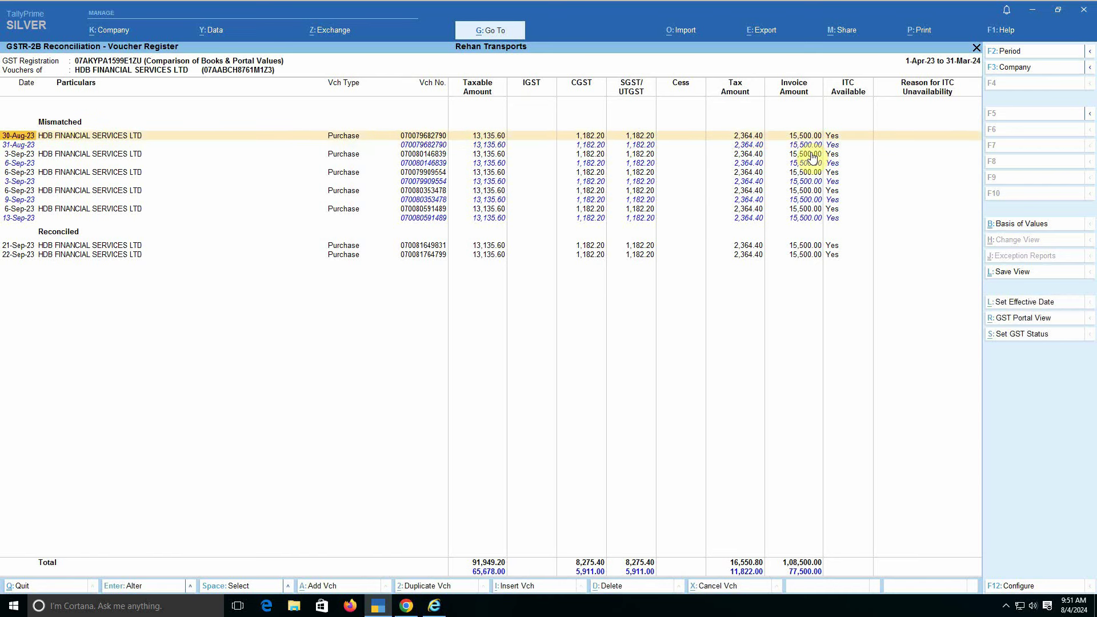
{"action": "key", "text": "Down"}
{"action": "key", "text": "Up"}
{"action": "key", "text": "Down"}
{"action": "key", "text": "Down"}
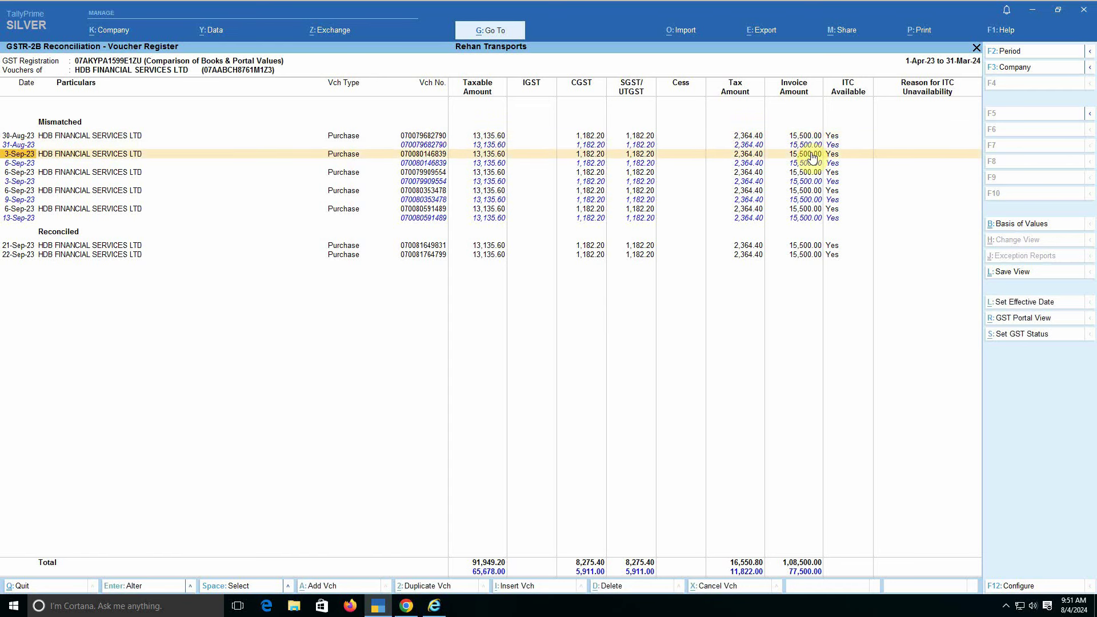
{"action": "key", "text": "Down"}
{"action": "key", "text": "Down"}
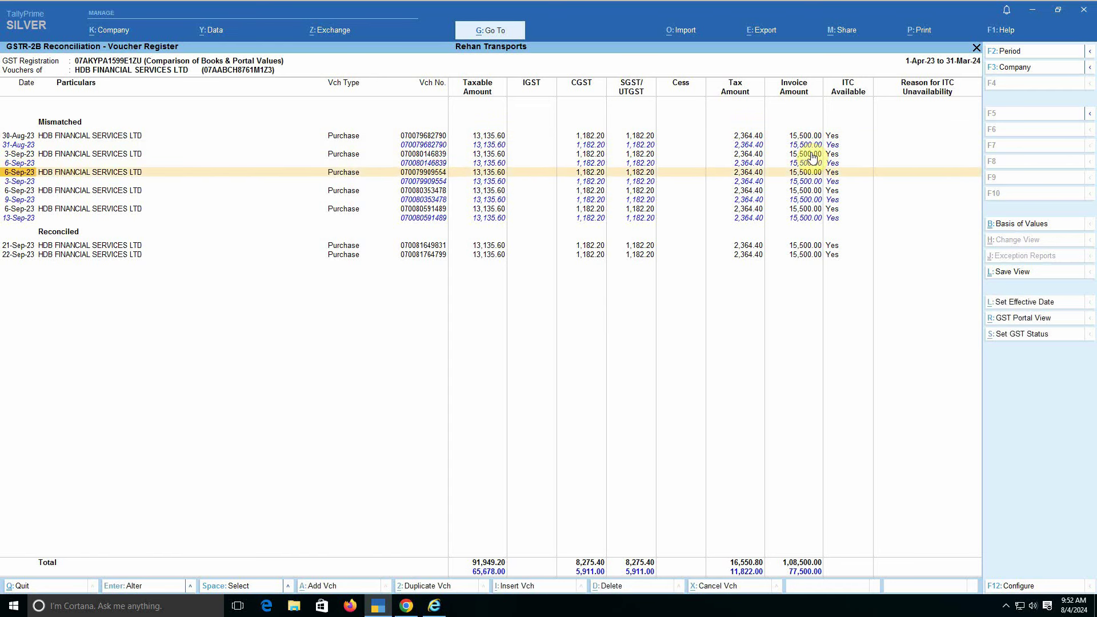
{"action": "key", "text": "Down"}
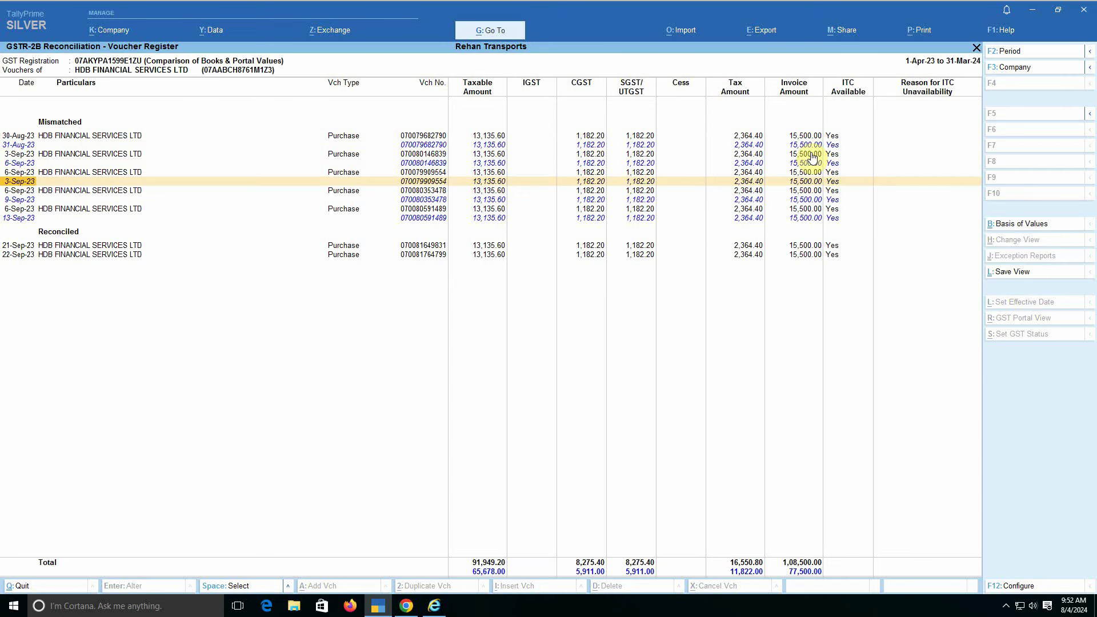
{"action": "key", "text": "Down"}
{"action": "key", "text": "Down"}
{"action": "key", "text": "Down"}
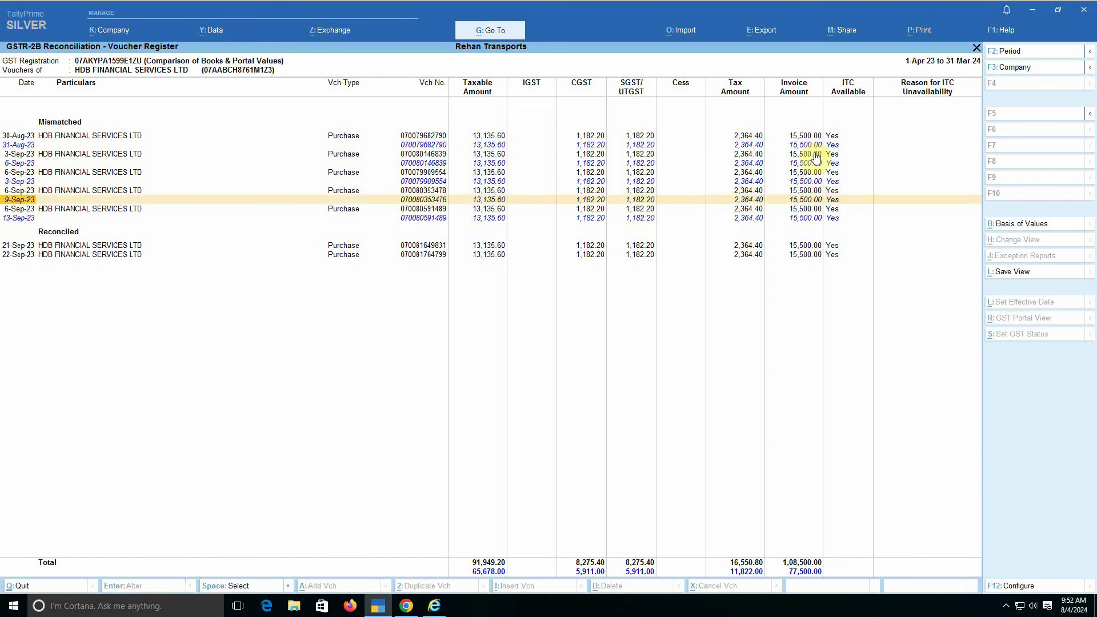
{"action": "key", "text": "Down"}
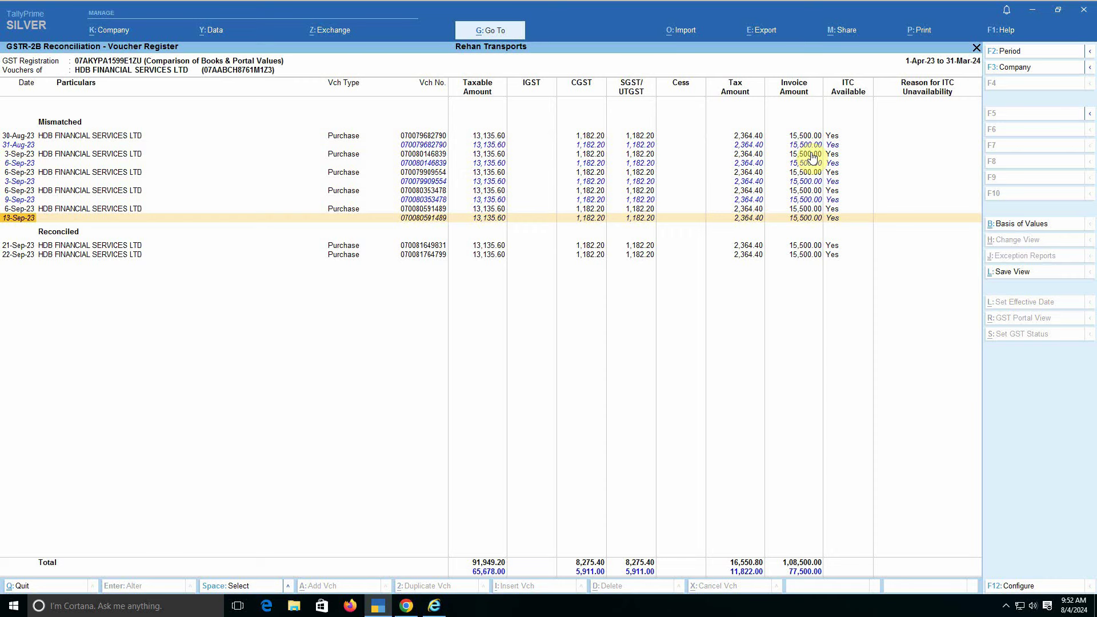
{"action": "key", "text": "Up"}
{"action": "key", "text": "Up"}
{"action": "key", "text": "Up"}
{"action": "key", "text": "Up"}
{"action": "key", "text": "Up"}
{"action": "key", "text": "Up"}
{"action": "key", "text": "Up"}
{"action": "key", "text": "Up"}
{"action": "key", "text": "Up"}
Step: Select HDB's five mismatched books vouchers and set their GST status to Reconciled
{"action": "key", "text": "space"}
{"action": "key", "text": "Down"}
{"action": "key", "text": "space"}
{"action": "key", "text": "Down"}
{"action": "key", "text": "space"}
{"action": "key", "text": "Down"}
{"action": "key", "text": "space"}
{"action": "key", "text": "Down"}
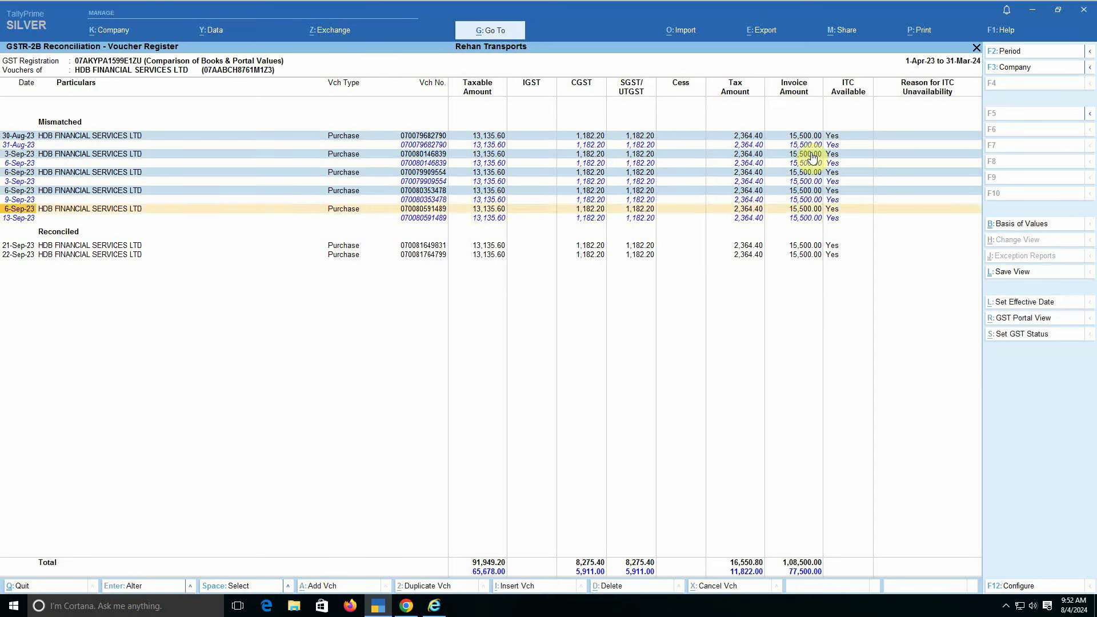
{"action": "key", "text": "space"}
{"action": "key", "text": "alt+s"}
{"action": "key", "text": "Down"}
{"action": "key", "text": "Down"}
{"action": "key", "text": "Down"}
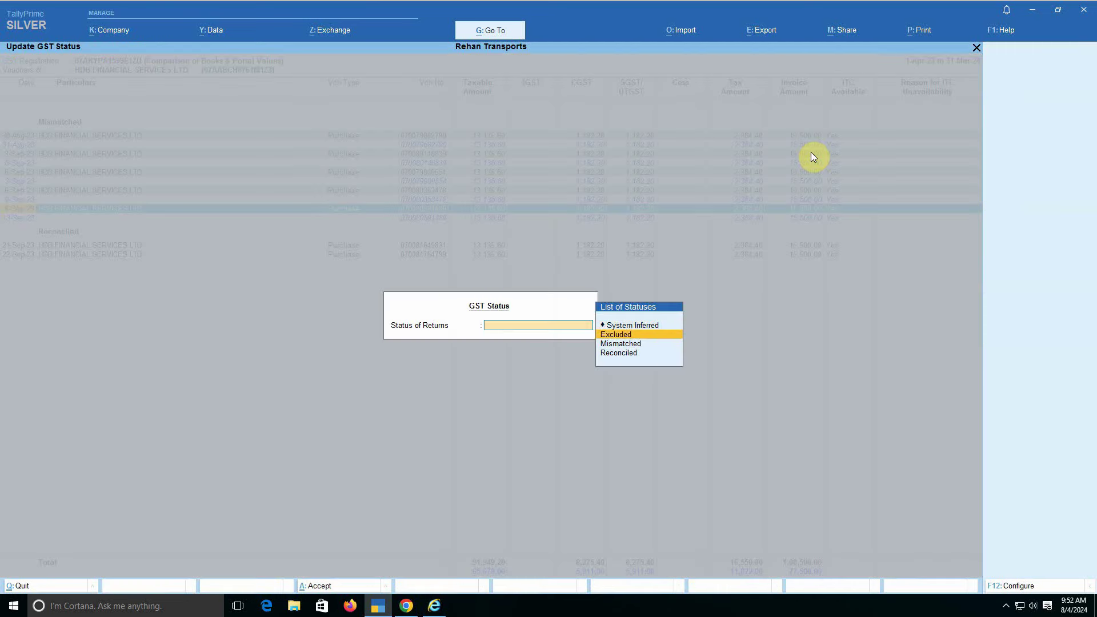
{"action": "key", "text": "Return"}
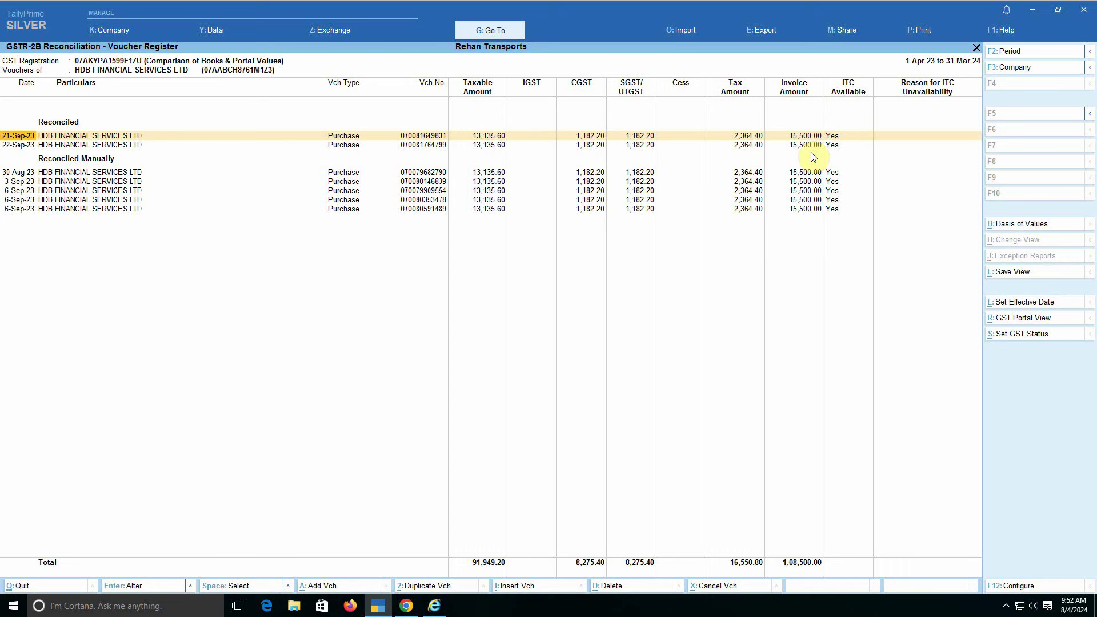
Step: Review the reconciled vouchers, return to the party summary and move to HKS Automobiles
{"action": "key", "text": "Down"}
{"action": "key", "text": "Down"}
{"action": "key", "text": "Down"}
{"action": "key", "text": "Down"}
{"action": "key", "text": "Down"}
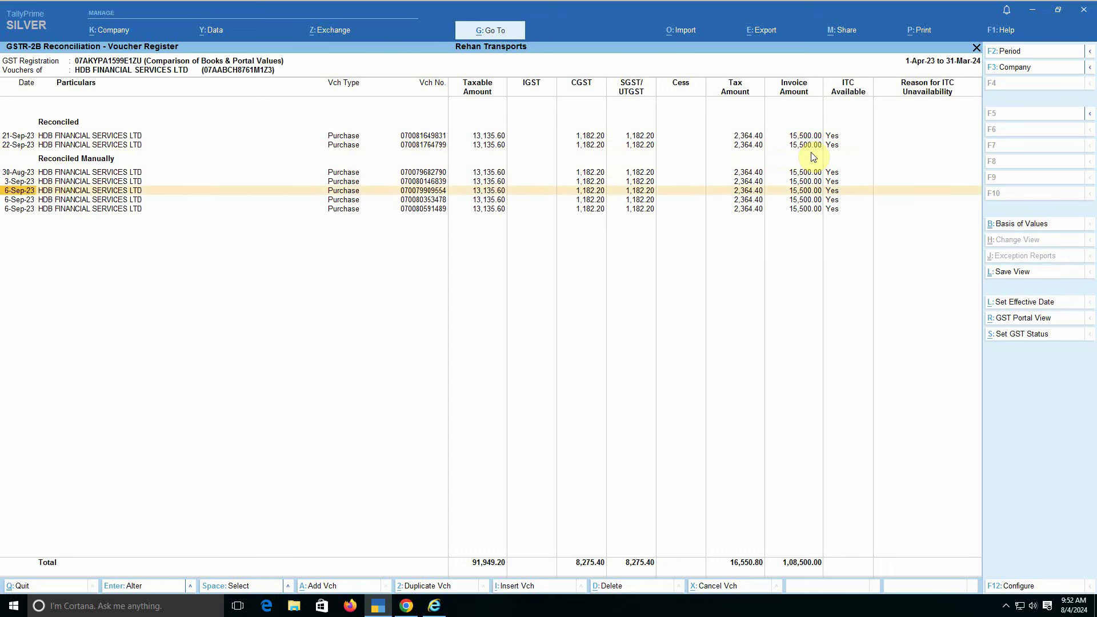
{"action": "key", "text": "Escape"}
{"action": "key", "text": "Down"}
{"action": "key", "text": "Down"}
{"action": "key", "text": "Down"}
{"action": "key", "text": "Down"}
{"action": "key", "text": "Down"}
{"action": "key", "text": "Down"}
{"action": "key", "text": "Down"}
{"action": "key", "text": "Up"}
{"action": "key", "text": "Up"}
{"action": "key", "text": "Up"}
{"action": "key", "text": "Up"}
{"action": "key", "text": "Up"}
{"action": "key", "text": "Up"}
{"action": "key", "text": "Up"}
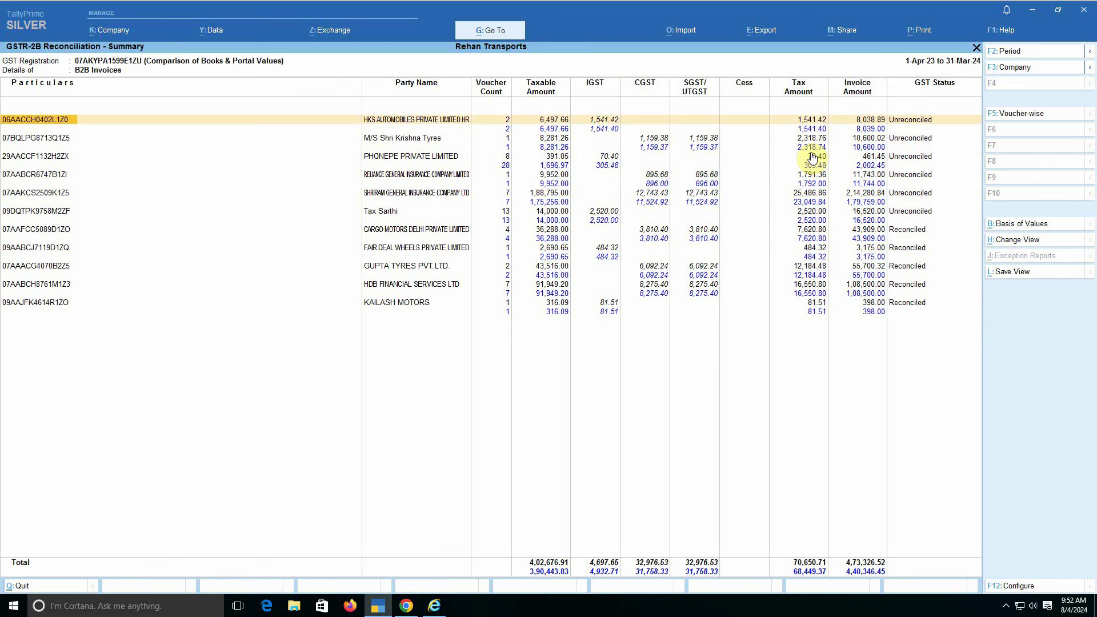
Step: Open HKS Automobiles' voucher register and compare the 29-Aug-23 books and portal entries
{"action": "key", "text": "Return"}
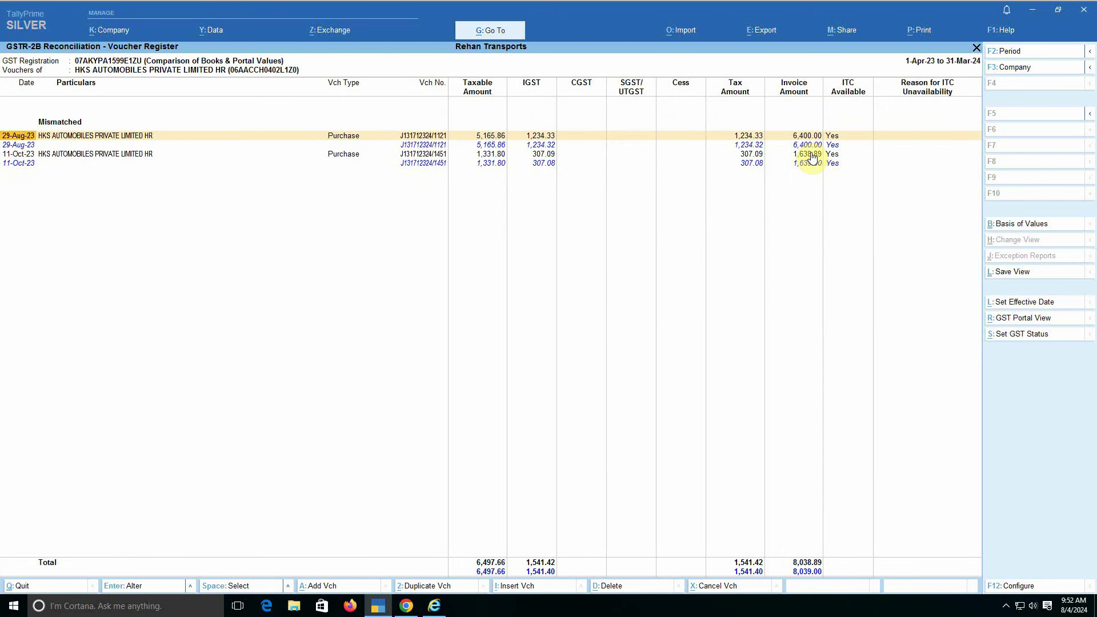
{"action": "key", "text": "Down"}
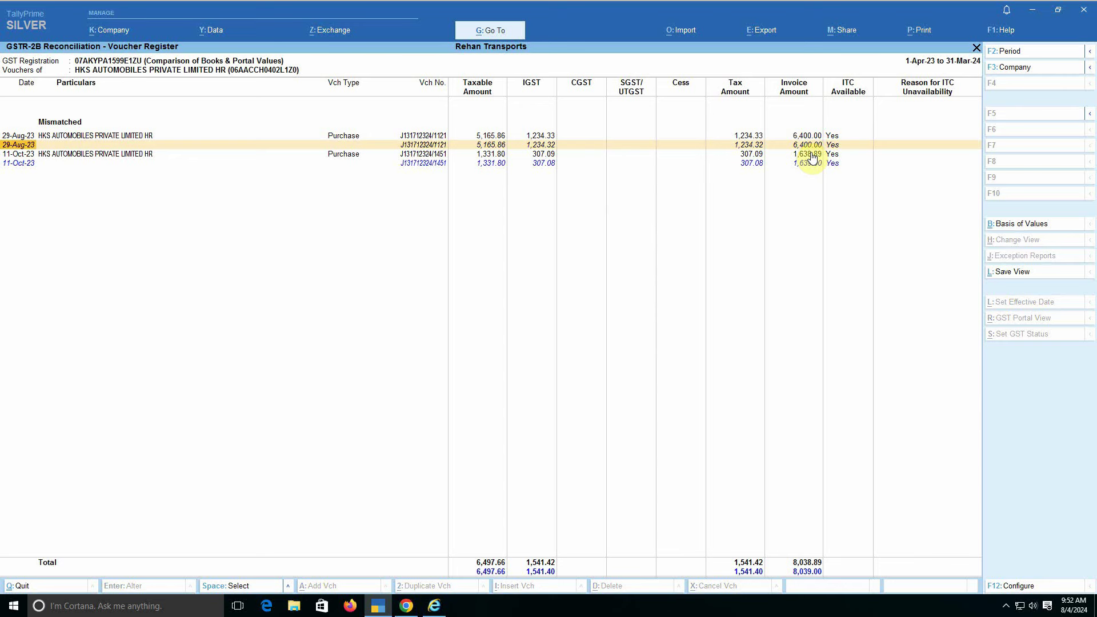
{"action": "key", "text": "Up"}
{"action": "key", "text": "Down"}
{"action": "key", "text": "Up"}
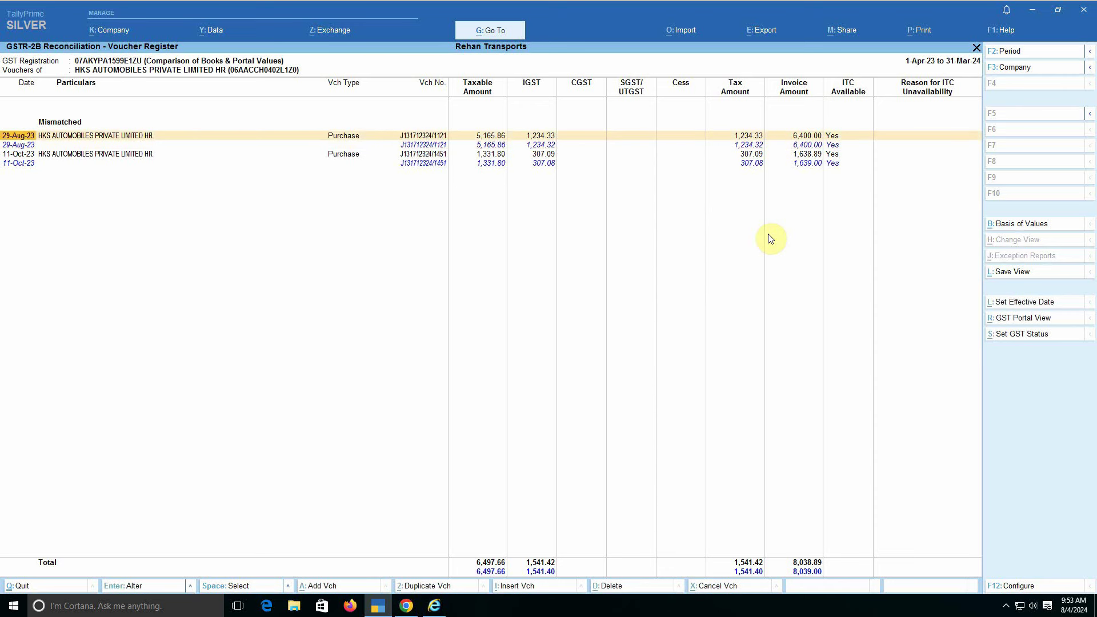
{"action": "key", "text": "Down"}
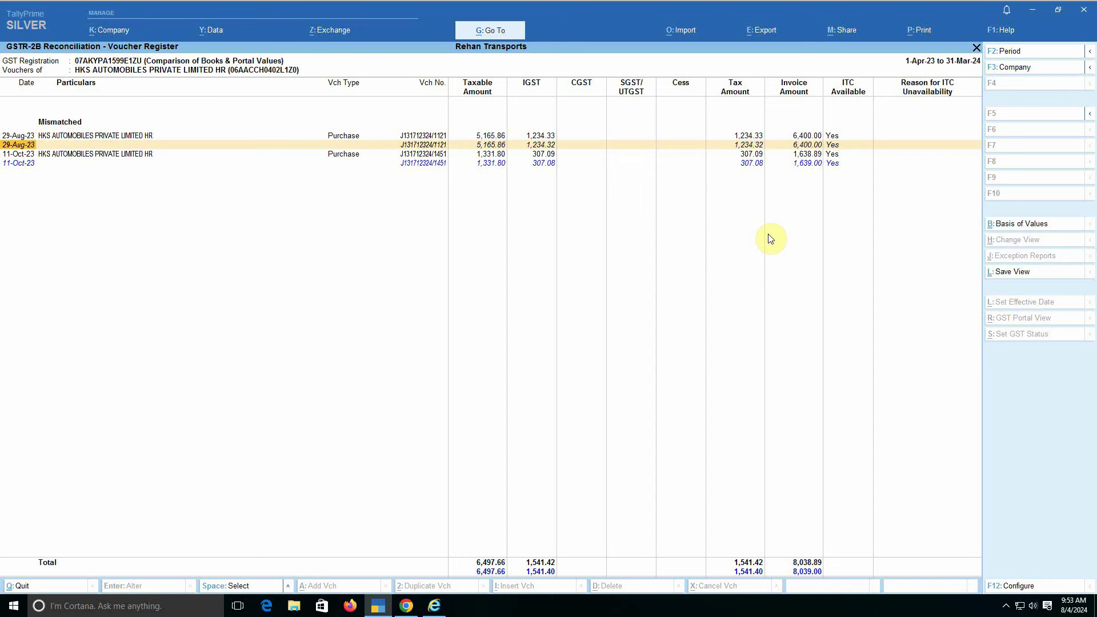
{"action": "key", "text": "Up"}
Step: Select the 29-Aug-23 and 11-Oct-23 books vouchers and set both to Reconciled
{"action": "key", "text": "Down"}
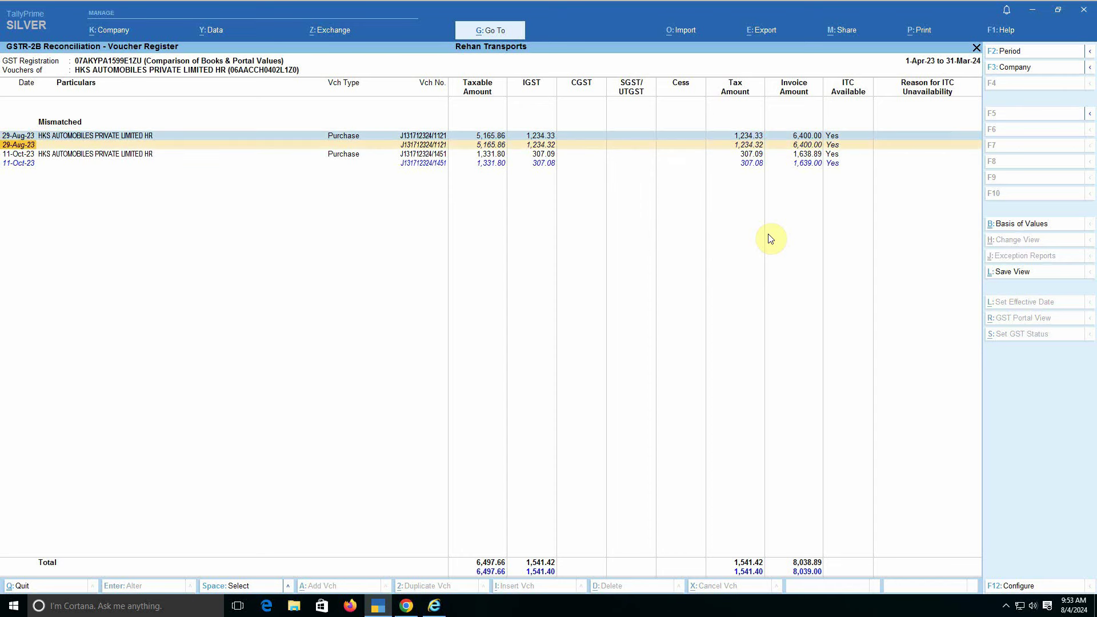
{"action": "key", "text": "Down"}
{"action": "key", "text": "Down"}
{"action": "key", "text": "Up"}
{"action": "key", "text": "space"}
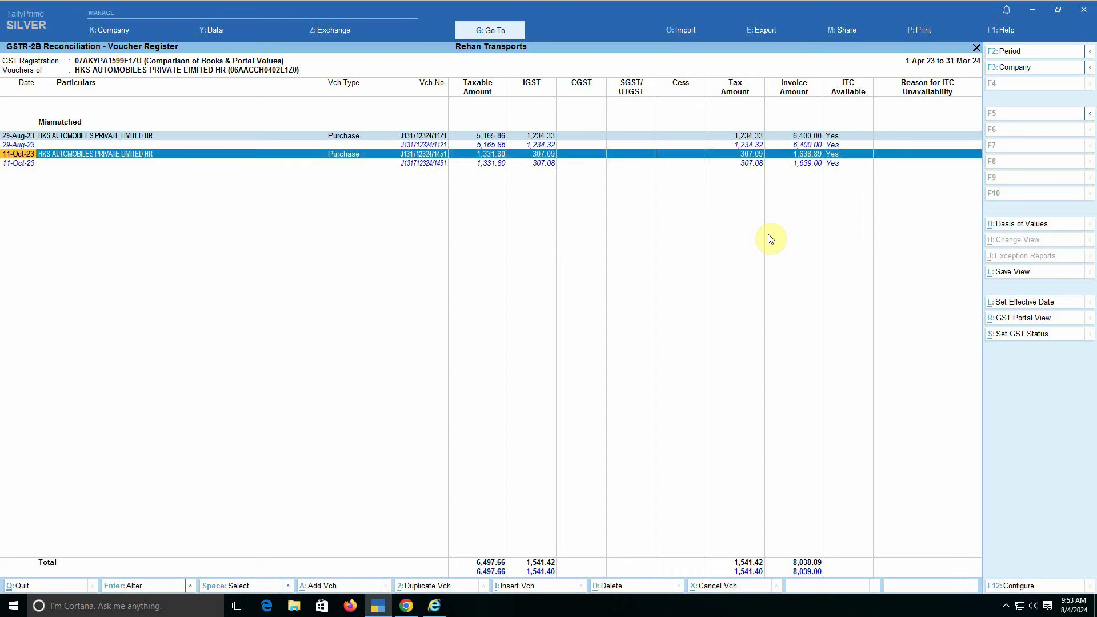
{"action": "key", "text": "alt+s"}
{"action": "key", "text": "Down"}
{"action": "key", "text": "Down"}
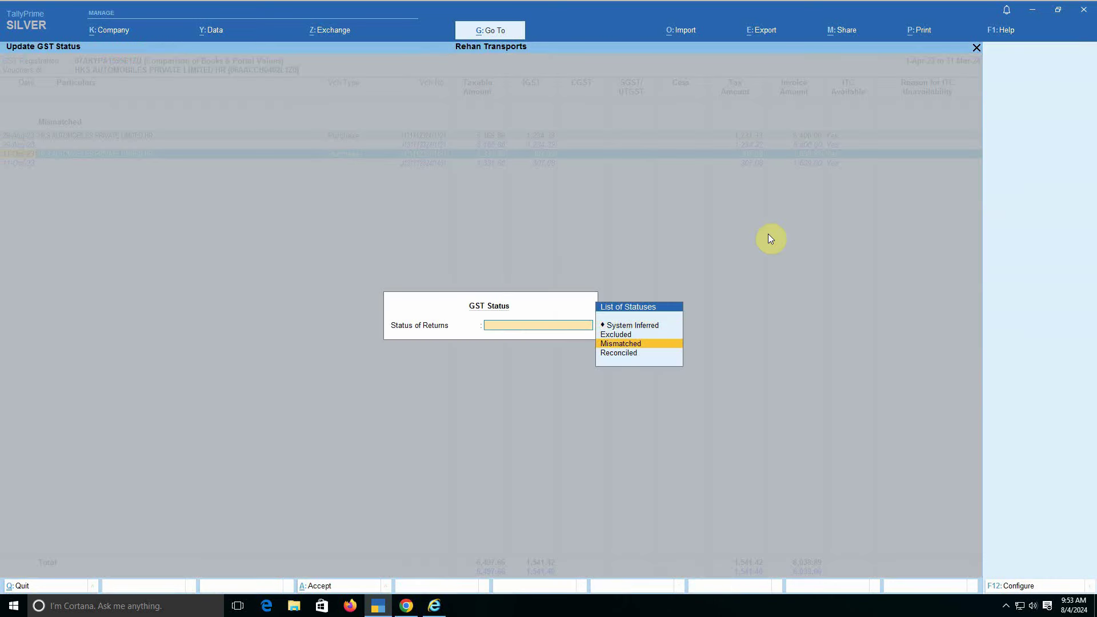
{"action": "key", "text": "Down"}
{"action": "key", "text": "Return"}
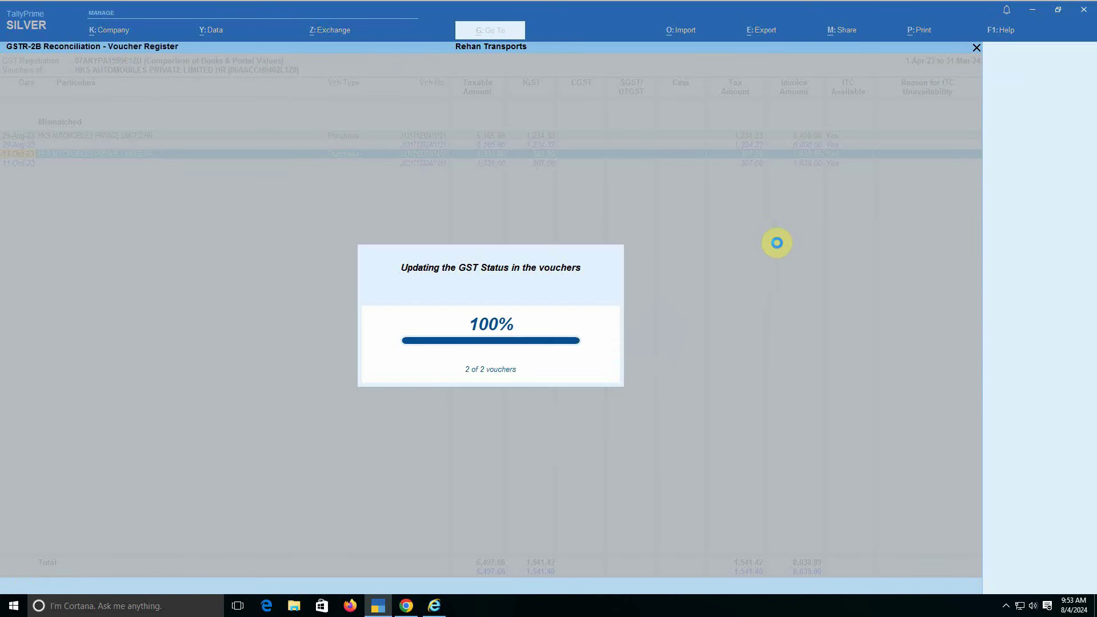
Step: Return to the GSTR-2B party summary and view its F12 display configuration without changes
{"action": "key", "text": "Escape"}
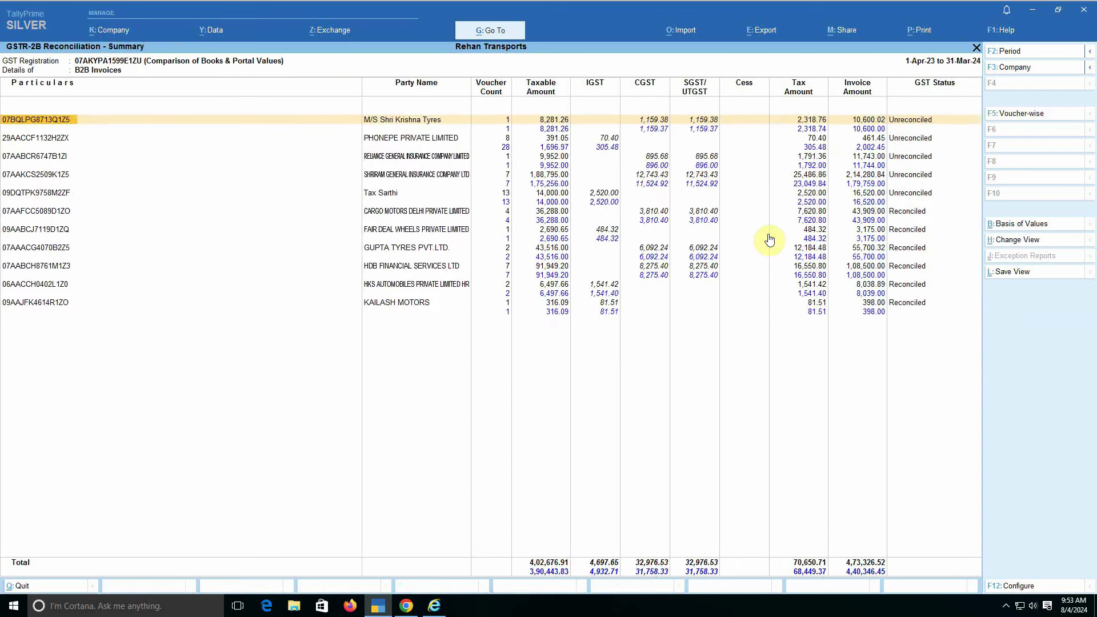
{"action": "key", "text": "F12"}
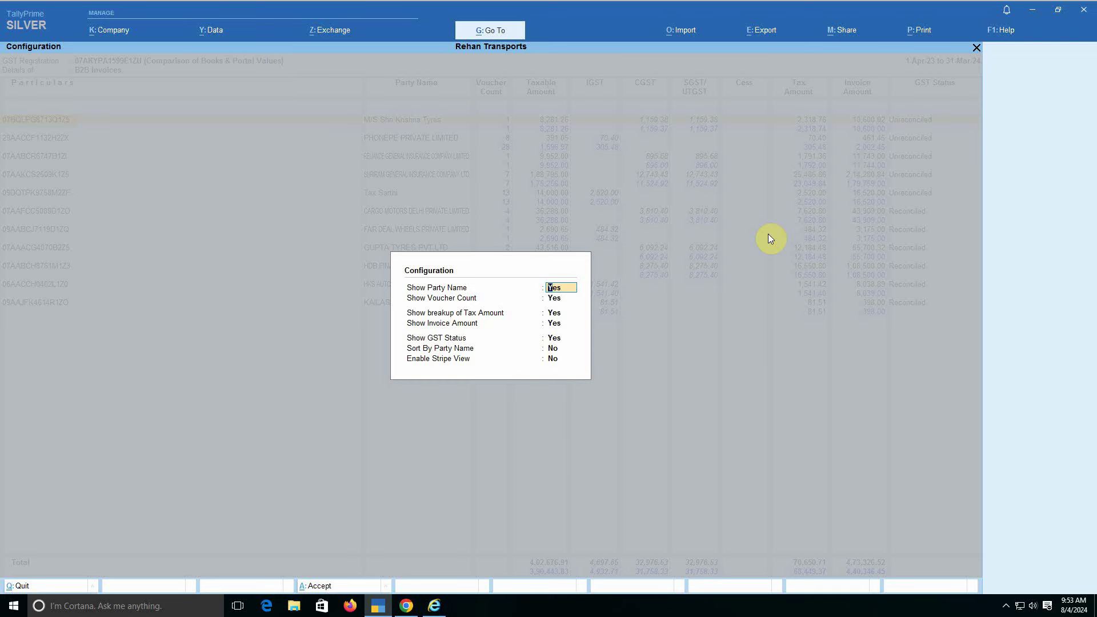
{"action": "key", "text": "Return"}
{"action": "key", "text": "Return"}
{"action": "key", "text": "Return"}
{"action": "key", "text": "Return"}
{"action": "key", "text": "Return"}
{"action": "key", "text": "Return"}
{"action": "key", "text": "Return"}
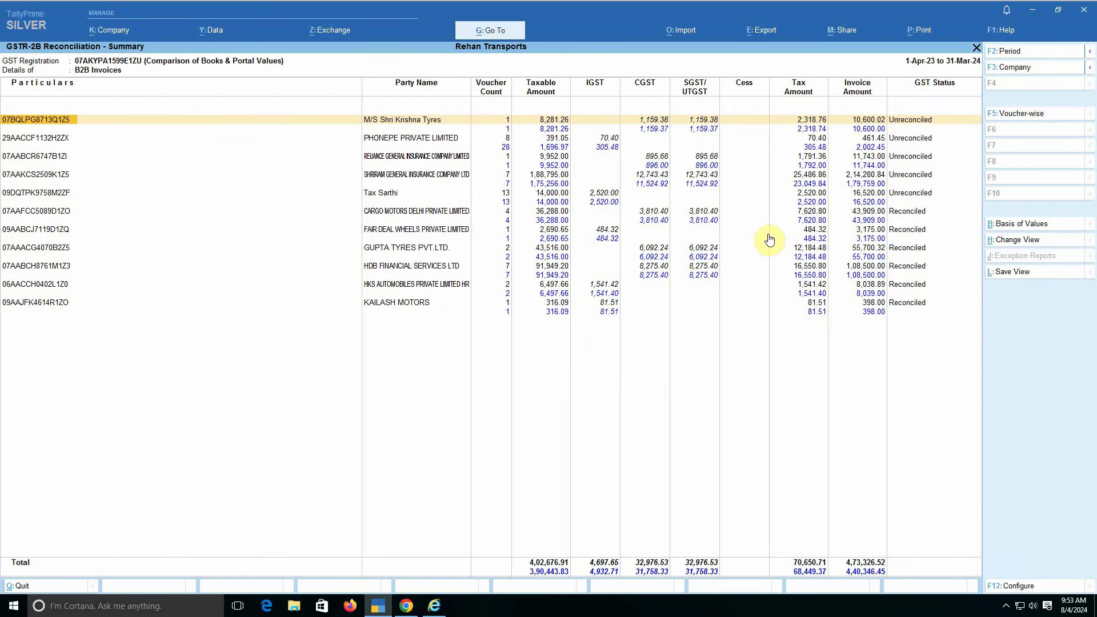
Step: Drill into the voucher register for M/S Shri Krishna Tyres
{"action": "key", "text": "Down"}
{"action": "key", "text": "Down"}
{"action": "key", "text": "Down"}
{"action": "key", "text": "Down"}
{"action": "key", "text": "Down"}
{"action": "key", "text": "Down"}
{"action": "key", "text": "Up"}
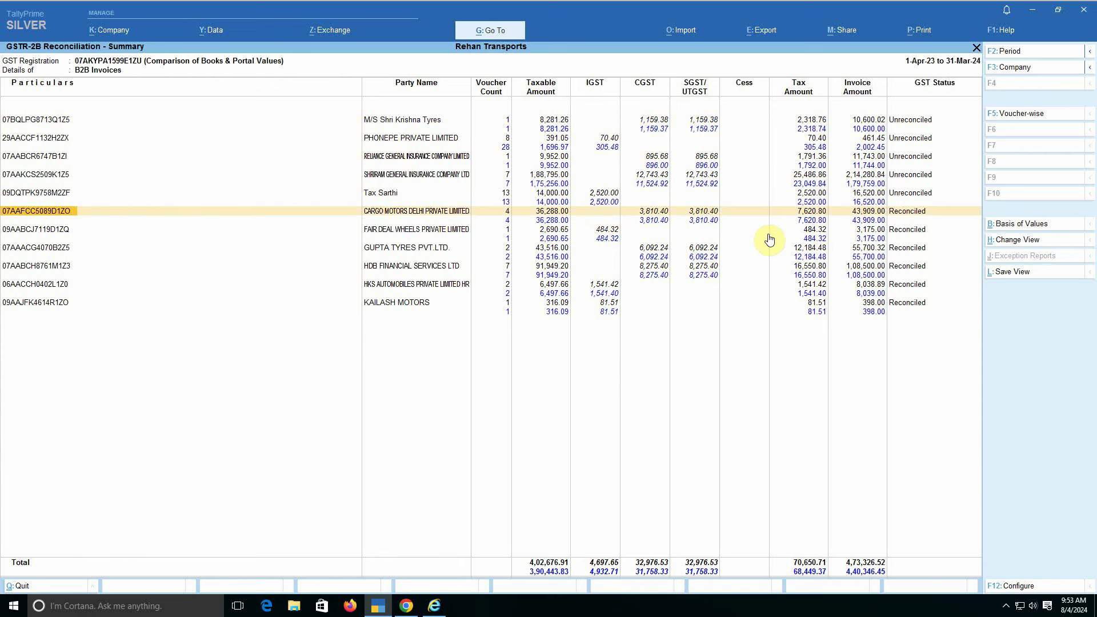
{"action": "key", "text": "Up"}
{"action": "key", "text": "Up"}
{"action": "key", "text": "Up"}
{"action": "key", "text": "Up"}
{"action": "key", "text": "Up"}
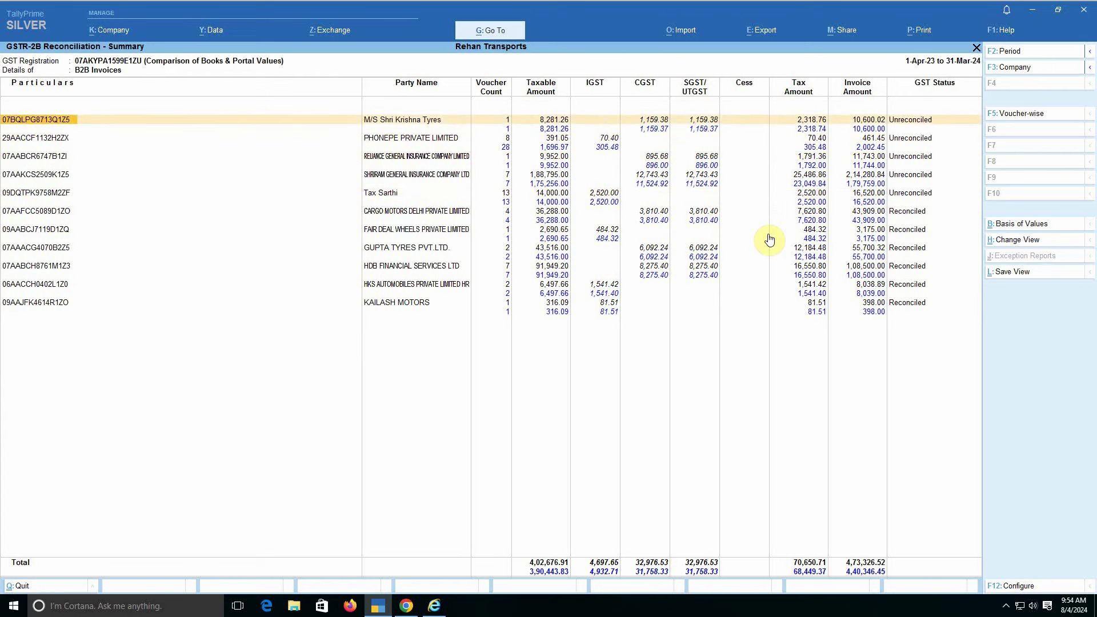
{"action": "key", "text": "Return"}
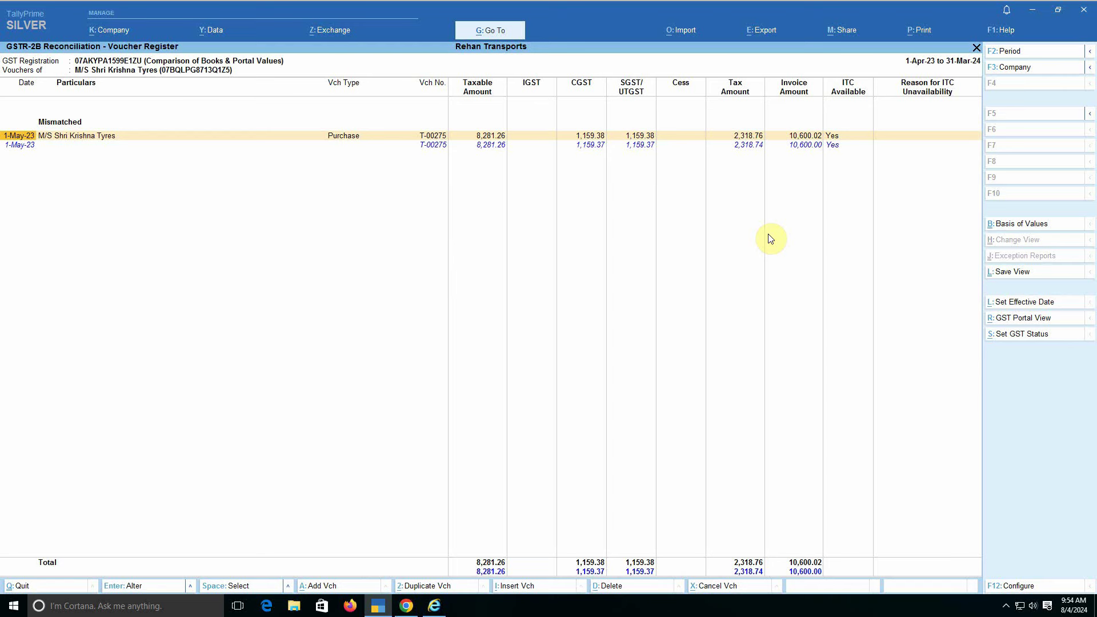
Step: Inspect the 1-May-23 portal entry in detailed view, checking its Section and Tax Amount
{"action": "key", "text": "Down"}
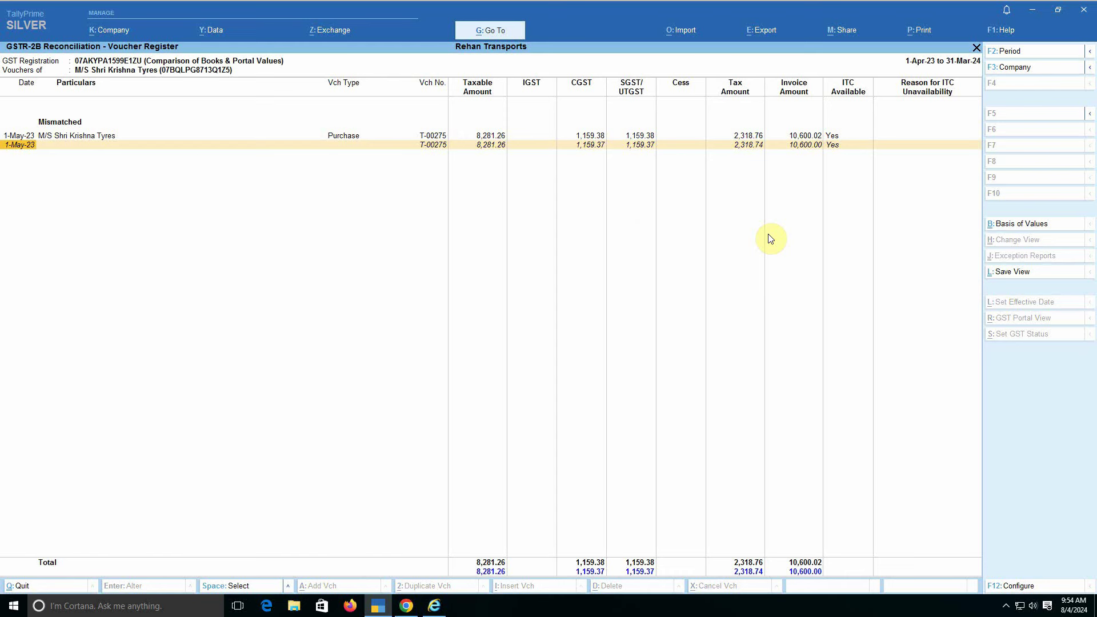
{"action": "key", "text": "Return"}
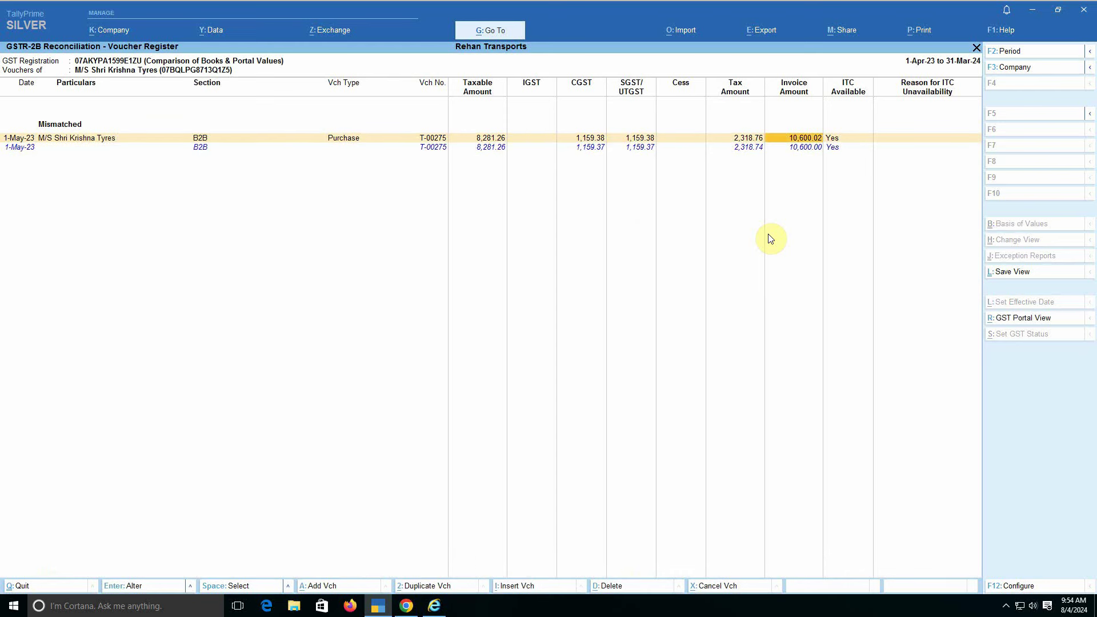
{"action": "key", "text": "Left"}
{"action": "key", "text": "Left"}
{"action": "key", "text": "Left"}
{"action": "key", "text": "Left"}
{"action": "key", "text": "Left"}
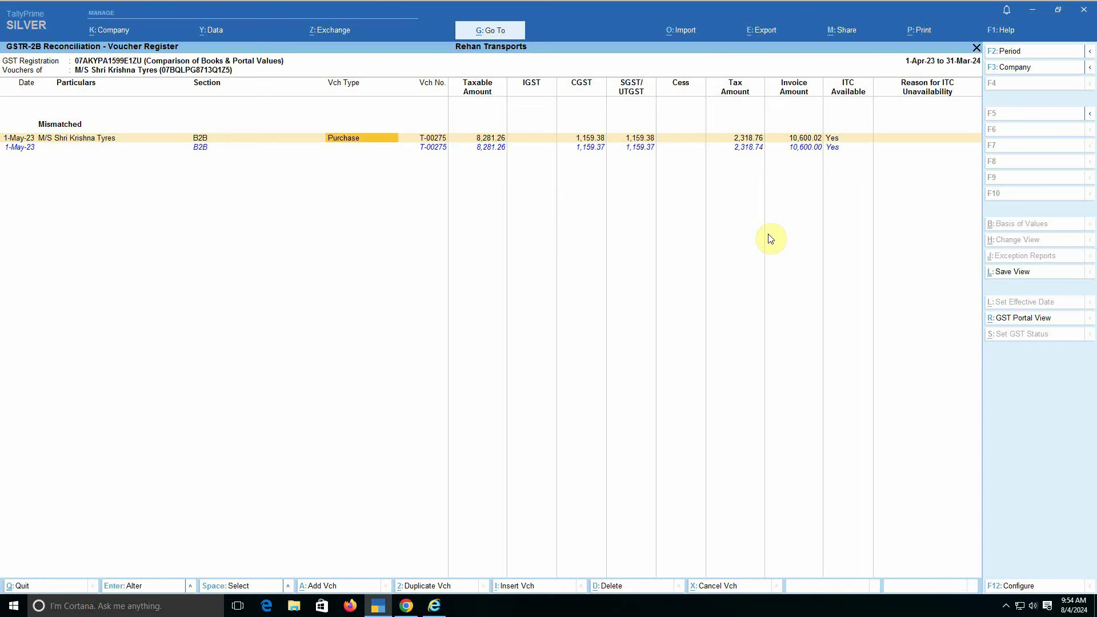
{"action": "key", "text": "Escape"}
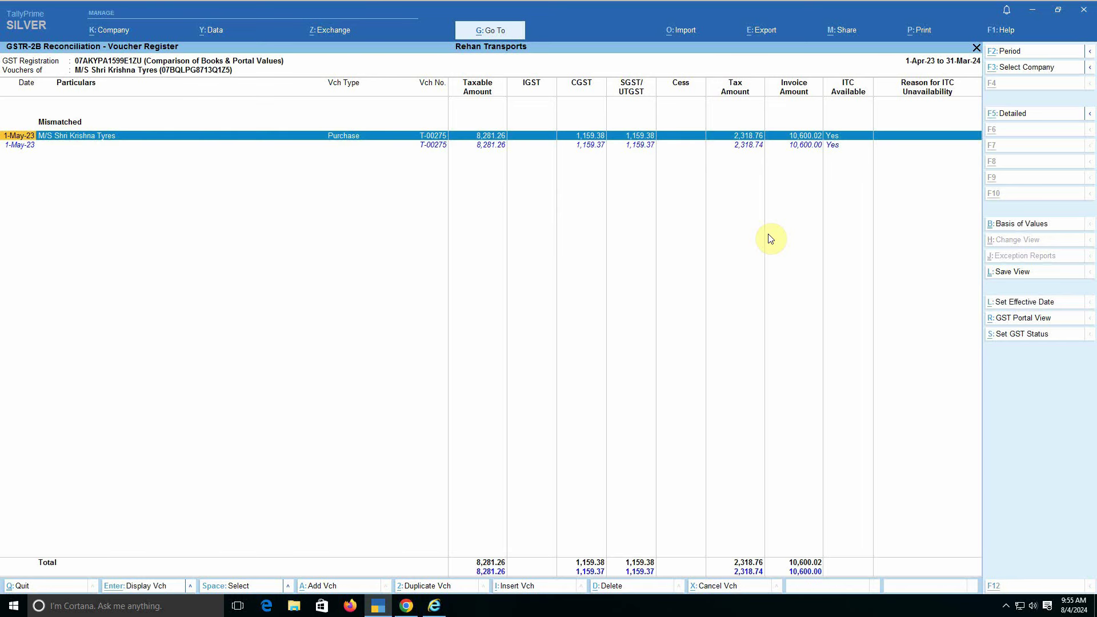
Step: Set voucher T-00275's GST status to Reconciled and return to the party summary
{"action": "key", "text": "alt+s"}
{"action": "key", "text": "Return"}
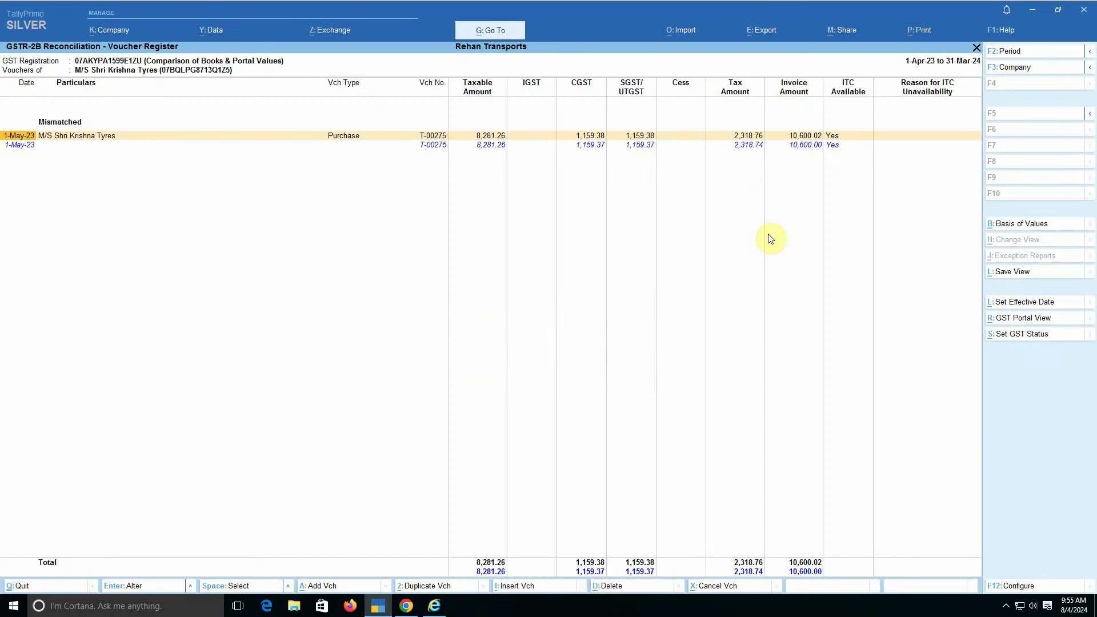
{"action": "key", "text": "alt+s"}
{"action": "key", "text": "BackSpace"}
{"action": "key", "text": "Down"}
{"action": "key", "text": "Down"}
{"action": "key", "text": "Down"}
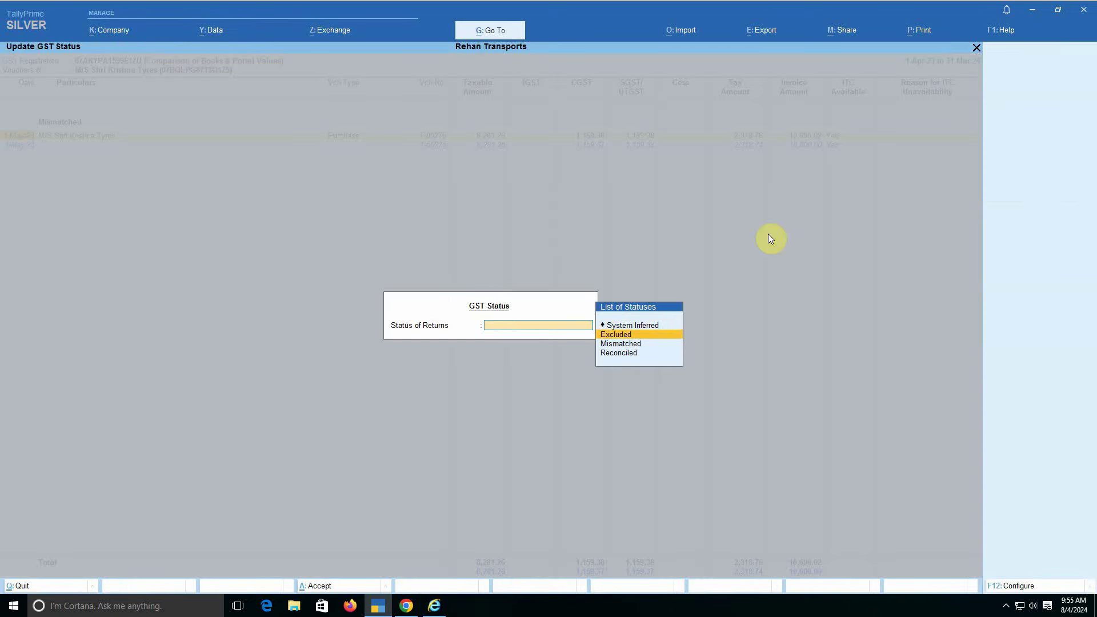
{"action": "key", "text": "Return"}
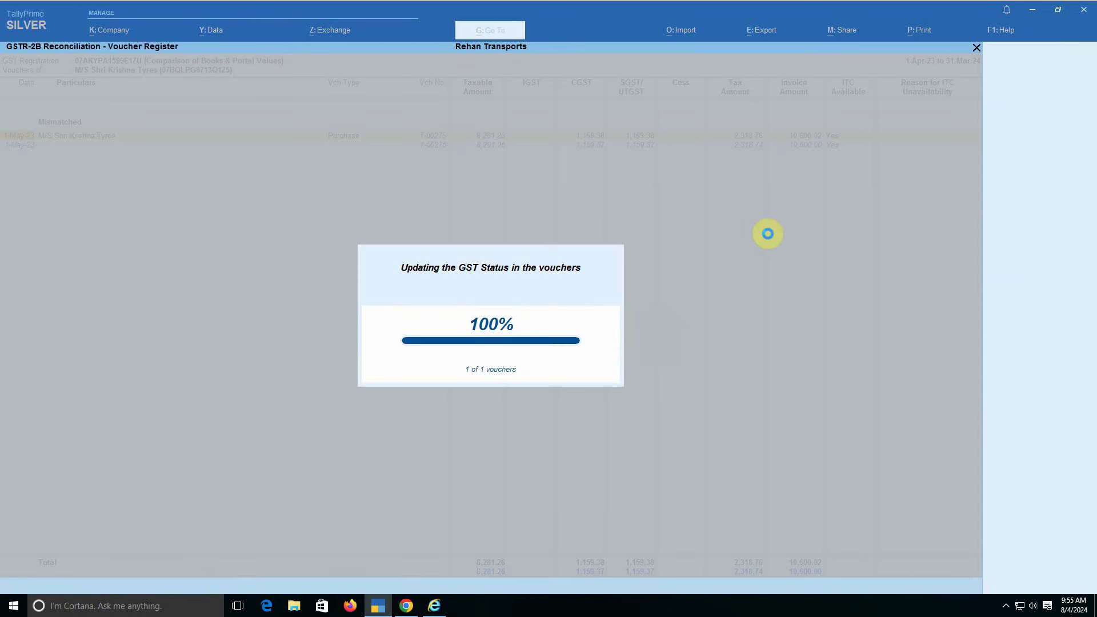
{"action": "key", "text": "Escape"}
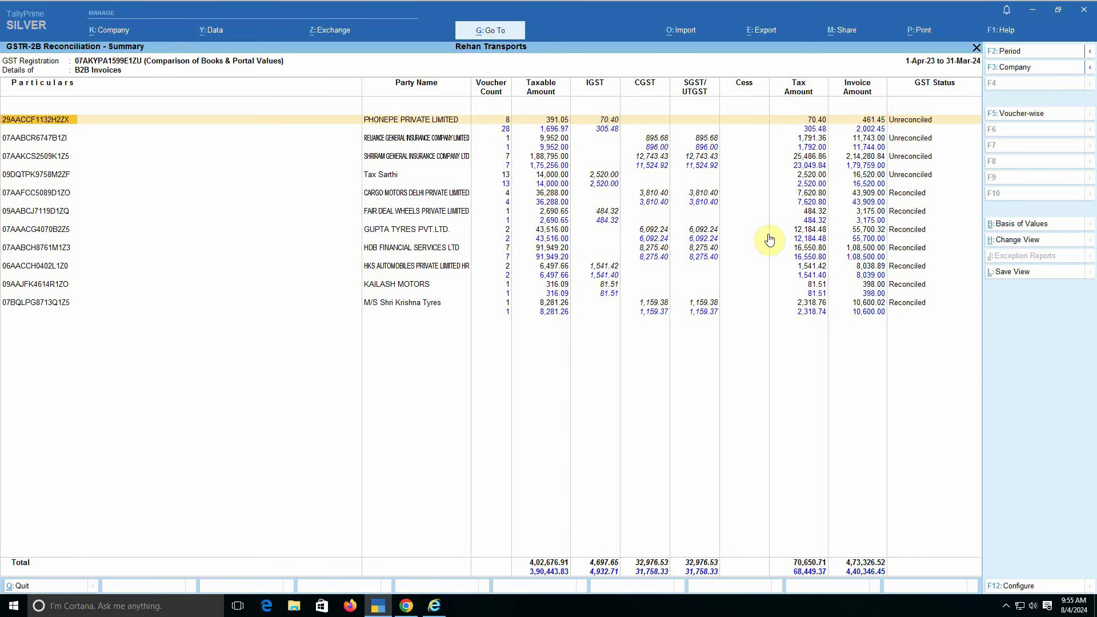
{"action": "key", "text": "Down"}
{"action": "key", "text": "Down"}
{"action": "key", "text": "Down"}
{"action": "key", "text": "Down"}
{"action": "key", "text": "Down"}
{"action": "key", "text": "Up"}
{"action": "key", "text": "Up"}
{"action": "key", "text": "Up"}
{"action": "key", "text": "Up"}
{"action": "key", "text": "Up"}
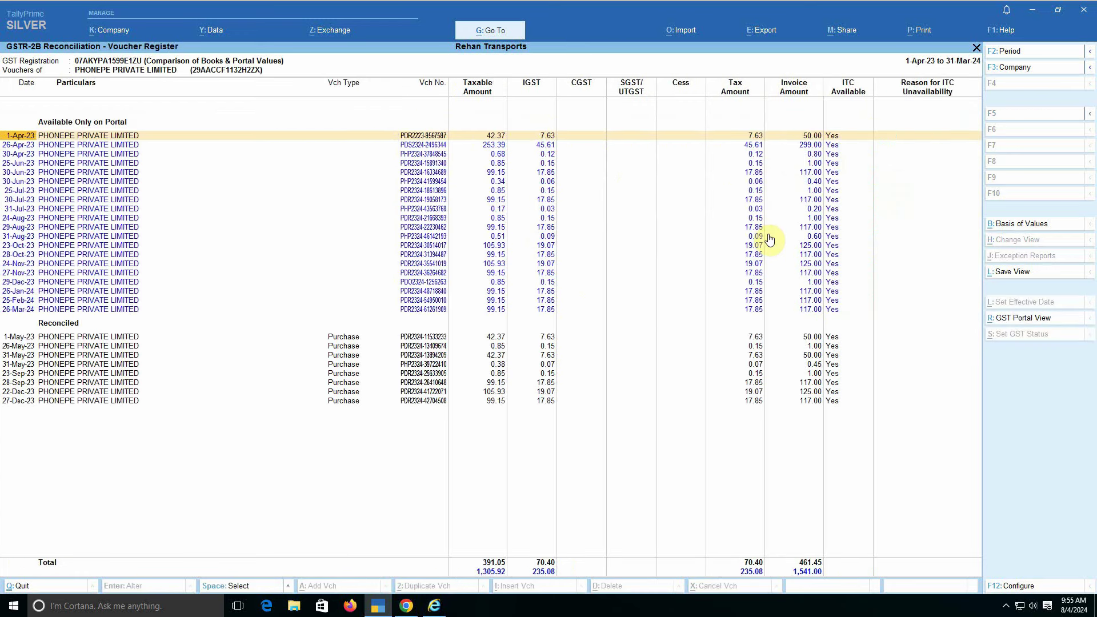
{"action": "key", "text": "Down"}
{"action": "key", "text": "Down"}
{"action": "key", "text": "Down"}
{"action": "key", "text": "Down"}
{"action": "key", "text": "Down"}
{"action": "key", "text": "Down"}
{"action": "key", "text": "Down"}
{"action": "key", "text": "Down"}
{"action": "key", "text": "Down"}
{"action": "key", "text": "Down"}
{"action": "key", "text": "Down"}
{"action": "key", "text": "Down"}
{"action": "key", "text": "Down"}
{"action": "key", "text": "Down"}
{"action": "key", "text": "Down"}
{"action": "key", "text": "Down"}
{"action": "key", "text": "Down"}
{"action": "key", "text": "Down"}
{"action": "key", "text": "Down"}
{"action": "key", "text": "Down"}
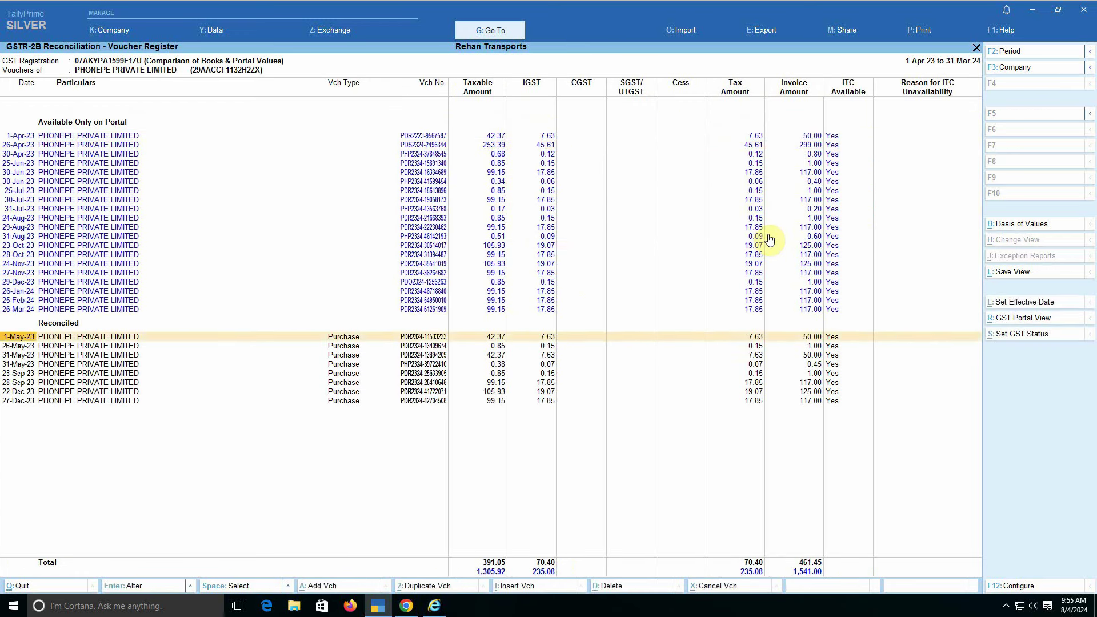
{"action": "key", "text": "Down"}
{"action": "key", "text": "Down"}
{"action": "key", "text": "Down"}
{"action": "key", "text": "Down"}
{"action": "key", "text": "Down"}
{"action": "key", "text": "Down"}
{"action": "key", "text": "Down"}
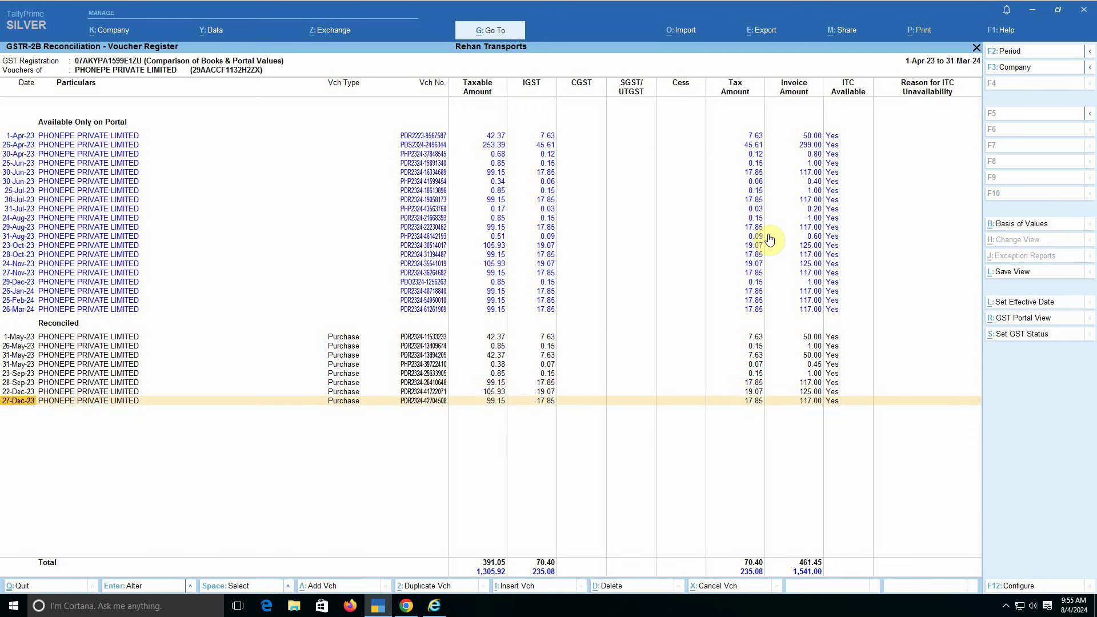
{"action": "key", "text": "Up"}
{"action": "key", "text": "Up"}
{"action": "key", "text": "Up"}
{"action": "key", "text": "Up"}
{"action": "key", "text": "Up"}
{"action": "key", "text": "Up"}
{"action": "key", "text": "Up"}
{"action": "key", "text": "Up"}
{"action": "key", "text": "Up"}
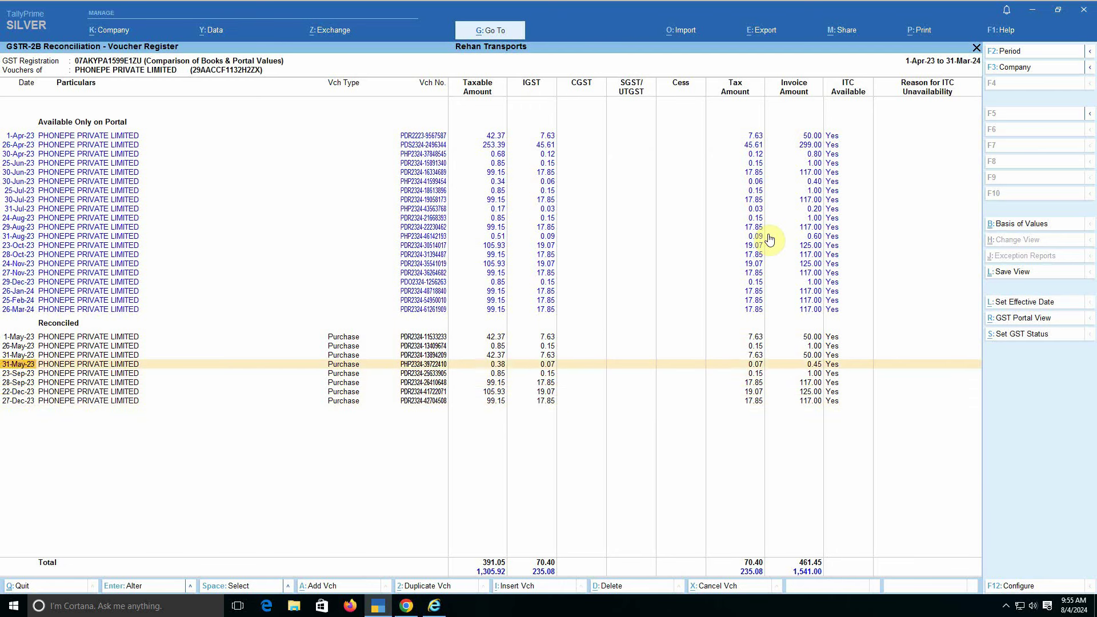
{"action": "key", "text": "Down"}
{"action": "key", "text": "Down"}
{"action": "key", "text": "Down"}
{"action": "key", "text": "Down"}
{"action": "key", "text": "Down"}
{"action": "key", "text": "Down"}
{"action": "key", "text": "Down"}
{"action": "key", "text": "Down"}
{"action": "key", "text": "Down"}
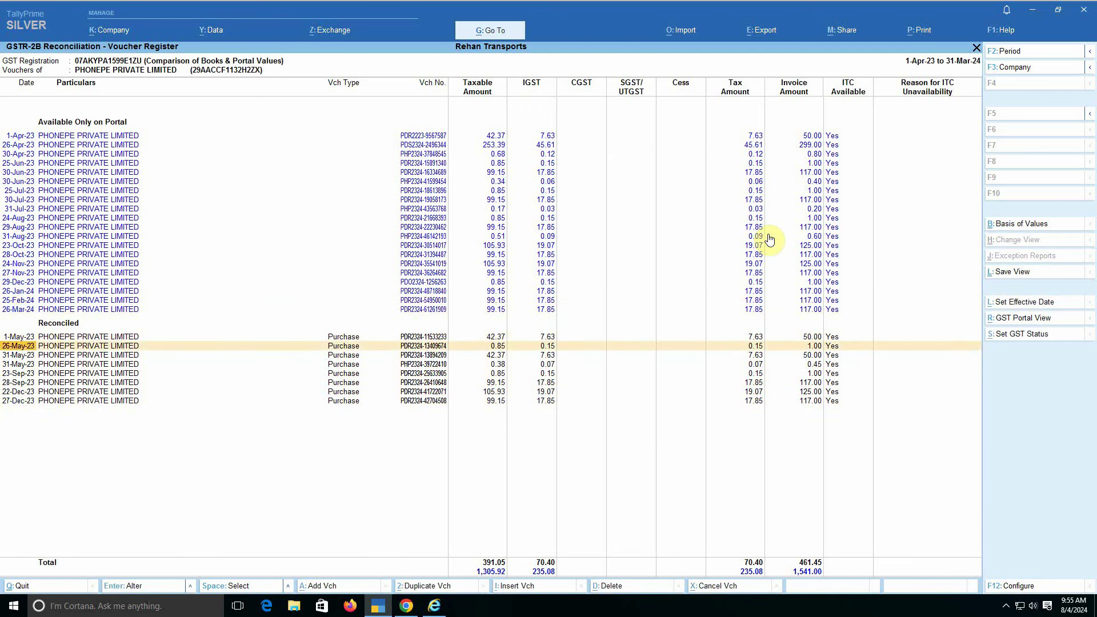
{"action": "key", "text": "Up"}
{"action": "key", "text": "Up"}
{"action": "key", "text": "Up"}
{"action": "key", "text": "Up"}
{"action": "key", "text": "Up"}
{"action": "key", "text": "Up"}
{"action": "key", "text": "Up"}
{"action": "key", "text": "Up"}
{"action": "key", "text": "Up"}
{"action": "key", "text": "Up"}
{"action": "key", "text": "Up"}
{"action": "key", "text": "Up"}
{"action": "key", "text": "Up"}
{"action": "key", "text": "Up"}
{"action": "key", "text": "Up"}
{"action": "key", "text": "Up"}
{"action": "key", "text": "Up"}
{"action": "key", "text": "Up"}
{"action": "key", "text": "Up"}
{"action": "key", "text": "Up"}
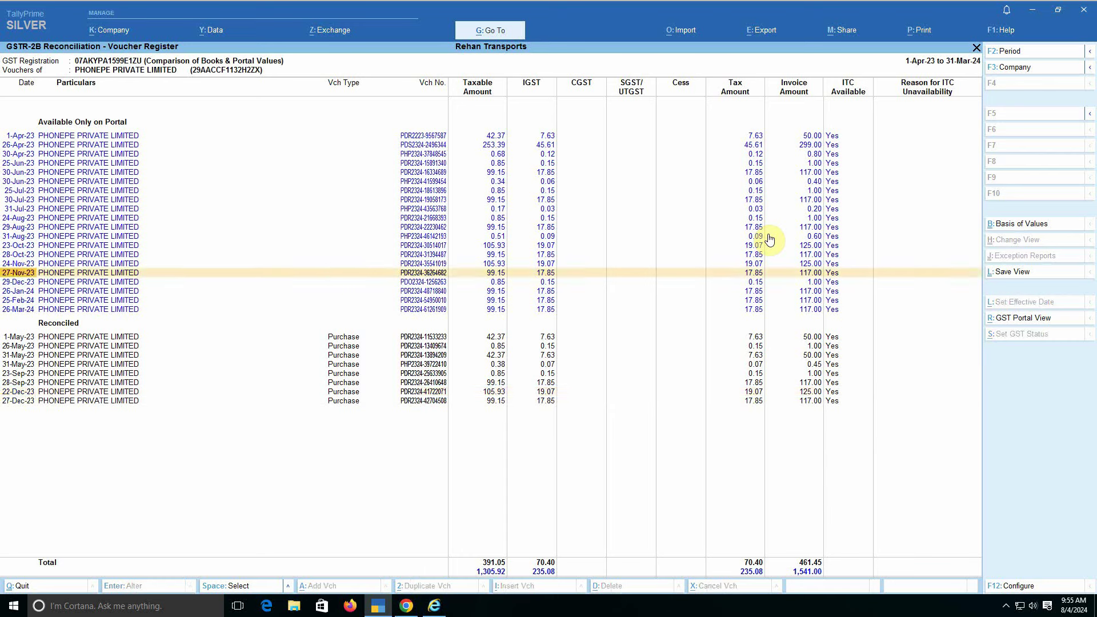
{"action": "key", "text": "Down"}
{"action": "key", "text": "Down"}
{"action": "key", "text": "Down"}
{"action": "key", "text": "Down"}
{"action": "key", "text": "Down"}
{"action": "key", "text": "Down"}
{"action": "key", "text": "Down"}
{"action": "key", "text": "Down"}
{"action": "key", "text": "Down"}
{"action": "key", "text": "Down"}
{"action": "key", "text": "Down"}
{"action": "key", "text": "Down"}
{"action": "key", "text": "Down"}
{"action": "key", "text": "Down"}
{"action": "key", "text": "Down"}
{"action": "key", "text": "Down"}
{"action": "key", "text": "Down"}
{"action": "key", "text": "Down"}
{"action": "key", "text": "Down"}
{"action": "key", "text": "Down"}
{"action": "key", "text": "Down"}
{"action": "key", "text": "Down"}
{"action": "key", "text": "Down"}
{"action": "key", "text": "Down"}
{"action": "key", "text": "Down"}
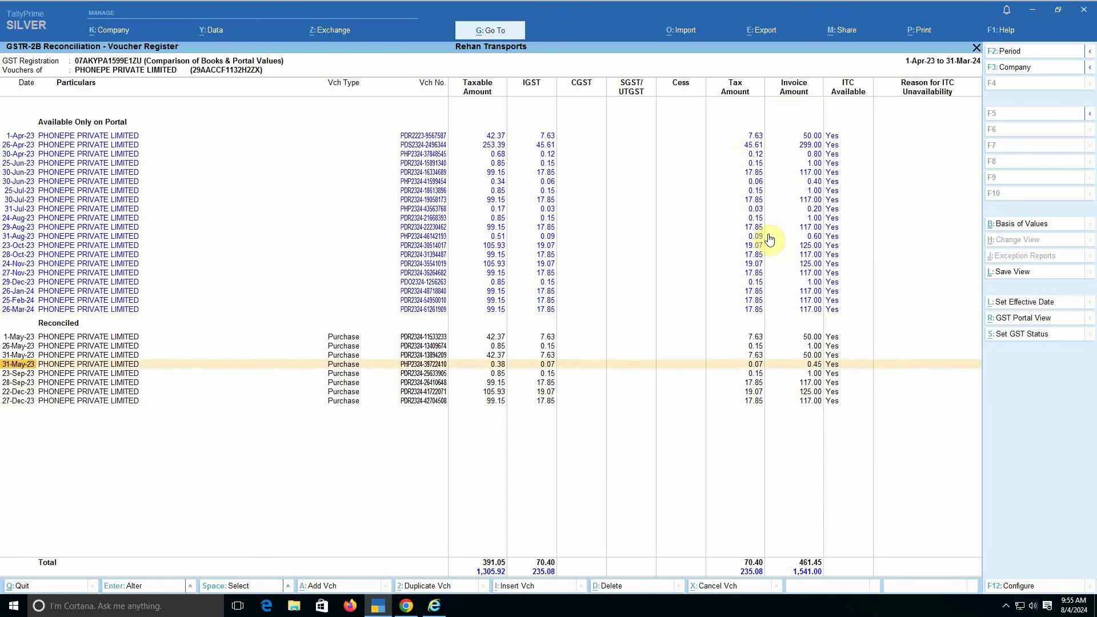
{"action": "key", "text": "Up"}
{"action": "key", "text": "Up"}
{"action": "key", "text": "Up"}
{"action": "key", "text": "Up"}
{"action": "key", "text": "Up"}
{"action": "key", "text": "Down"}
{"action": "key", "text": "Down"}
{"action": "key", "text": "Down"}
{"action": "key", "text": "Down"}
{"action": "key", "text": "Down"}
{"action": "key", "text": "Down"}
{"action": "key", "text": "Down"}
{"action": "key", "text": "Up"}
{"action": "key", "text": "Up"}
{"action": "key", "text": "Up"}
{"action": "key", "text": "Up"}
{"action": "key", "text": "Up"}
{"action": "key", "text": "Up"}
{"action": "key", "text": "Up"}
{"action": "key", "text": "Up"}
{"action": "key", "text": "Up"}
{"action": "key", "text": "Up"}
{"action": "key", "text": "Up"}
{"action": "key", "text": "Up"}
{"action": "key", "text": "Up"}
{"action": "key", "text": "Up"}
{"action": "key", "text": "Up"}
{"action": "key", "text": "Up"}
{"action": "key", "text": "Up"}
{"action": "key", "text": "Up"}
{"action": "key", "text": "Up"}
{"action": "key", "text": "Up"}
{"action": "key", "text": "Up"}
{"action": "key", "text": "Up"}
{"action": "key", "text": "Up"}
{"action": "key", "text": "Up"}
{"action": "key", "text": "Up"}
{"action": "key", "text": "Up"}
{"action": "key", "text": "Up"}
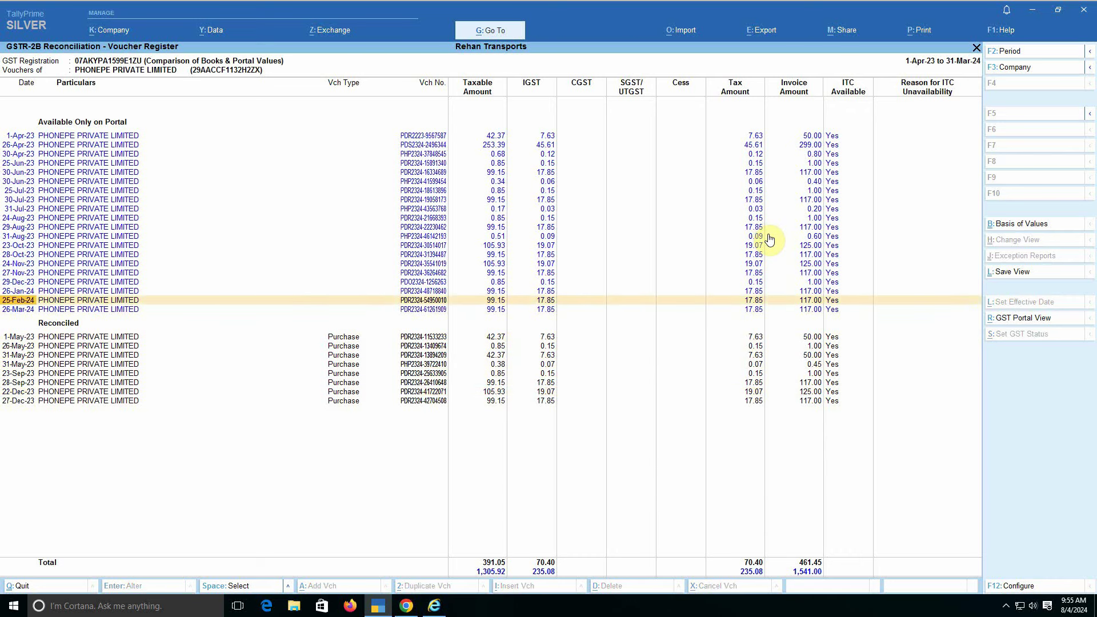
{"action": "key", "text": "Down"}
{"action": "key", "text": "Down"}
{"action": "key", "text": "Down"}
{"action": "key", "text": "Down"}
{"action": "key", "text": "Down"}
{"action": "key", "text": "Down"}
{"action": "key", "text": "Down"}
{"action": "key", "text": "Down"}
{"action": "key", "text": "Down"}
{"action": "key", "text": "Down"}
{"action": "key", "text": "Down"}
{"action": "key", "text": "Down"}
{"action": "key", "text": "Down"}
{"action": "key", "text": "Down"}
{"action": "key", "text": "Down"}
{"action": "key", "text": "Down"}
{"action": "key", "text": "Down"}
{"action": "key", "text": "Down"}
{"action": "key", "text": "Down"}
{"action": "key", "text": "Down"}
{"action": "key", "text": "Down"}
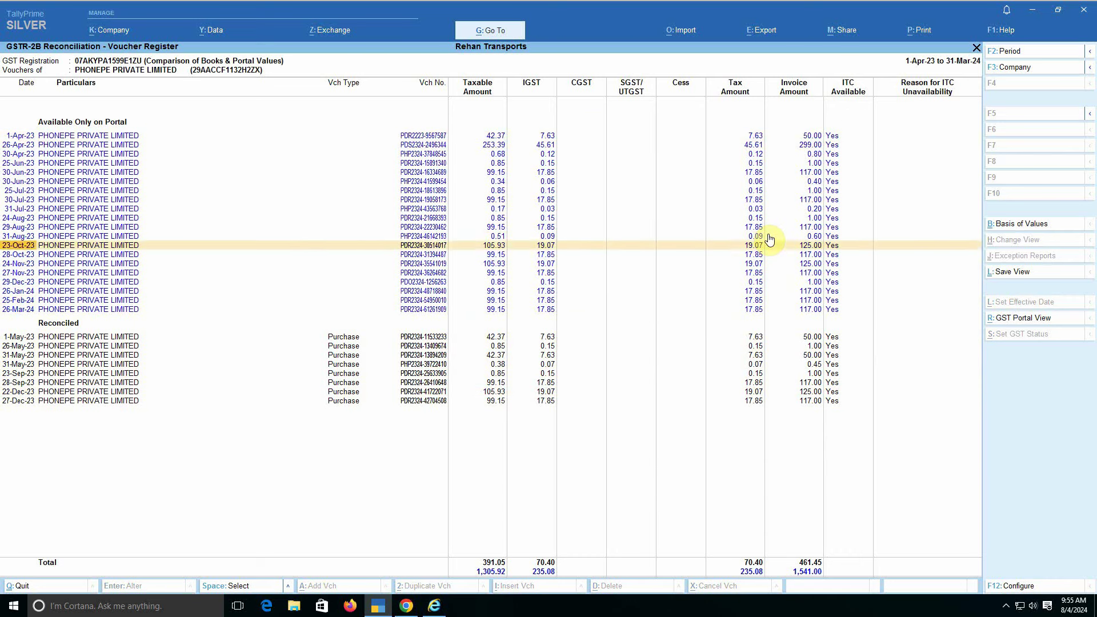
{"action": "key", "text": "Up"}
{"action": "key", "text": "Up"}
{"action": "key", "text": "Up"}
{"action": "key", "text": "Up"}
{"action": "key", "text": "Up"}
{"action": "key", "text": "Up"}
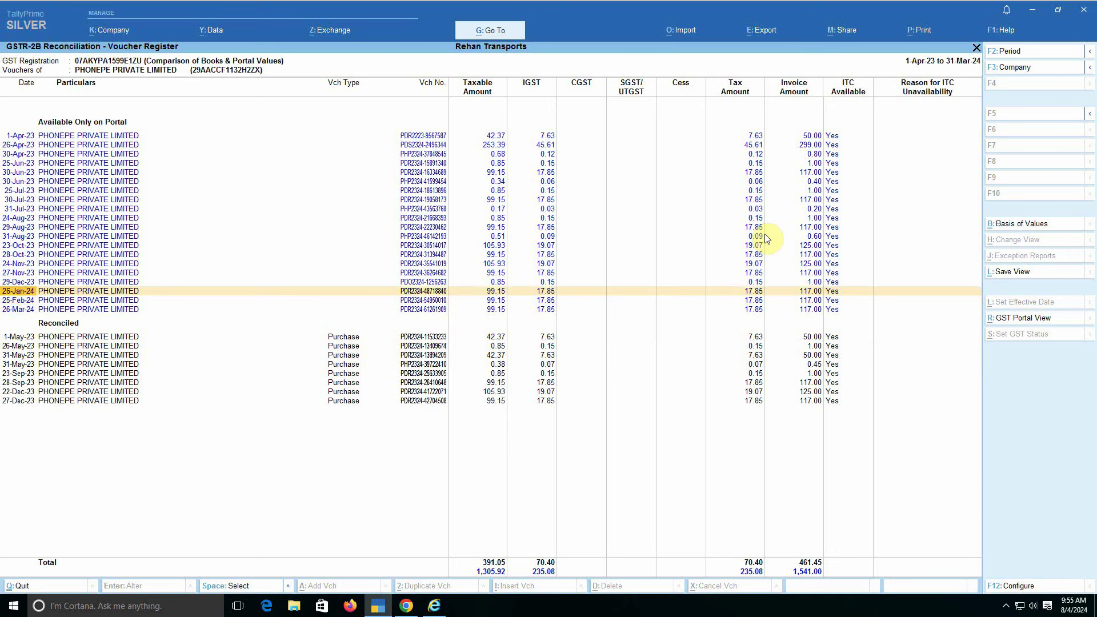
{"action": "key", "text": "Up"}
{"action": "key", "text": "Up"}
{"action": "key", "text": "Up"}
{"action": "key", "text": "Up"}
{"action": "key", "text": "Up"}
{"action": "key", "text": "Up"}
{"action": "key", "text": "Up"}
{"action": "key", "text": "Up"}
{"action": "key", "text": "Up"}
{"action": "key", "text": "Up"}
{"action": "key", "text": "Up"}
{"action": "key", "text": "Up"}
{"action": "key", "text": "Up"}
{"action": "key", "text": "Up"}
{"action": "key", "text": "Up"}
{"action": "key", "text": "Up"}
{"action": "key", "text": "Up"}
{"action": "key", "text": "Down"}
{"action": "key", "text": "Down"}
{"action": "key", "text": "Down"}
{"action": "key", "text": "Down"}
{"action": "key", "text": "Down"}
{"action": "key", "text": "Down"}
{"action": "key", "text": "Down"}
{"action": "key", "text": "Down"}
{"action": "key", "text": "Down"}
{"action": "key", "text": "Down"}
{"action": "key", "text": "Down"}
{"action": "key", "text": "Down"}
{"action": "key", "text": "Down"}
{"action": "key", "text": "Down"}
{"action": "key", "text": "Down"}
{"action": "key", "text": "Down"}
{"action": "key", "text": "Down"}
{"action": "key", "text": "Down"}
{"action": "key", "text": "Down"}
{"action": "key", "text": "Down"}
{"action": "key", "text": "Up"}
{"action": "key", "text": "Down"}
{"action": "key", "text": "Down"}
{"action": "key", "text": "Down"}
{"action": "key", "text": "Down"}
{"action": "key", "text": "Down"}
{"action": "key", "text": "Up"}
{"action": "key", "text": "Up"}
{"action": "key", "text": "Up"}
{"action": "key", "text": "Up"}
{"action": "key", "text": "Up"}
{"action": "key", "text": "Up"}
{"action": "key", "text": "Up"}
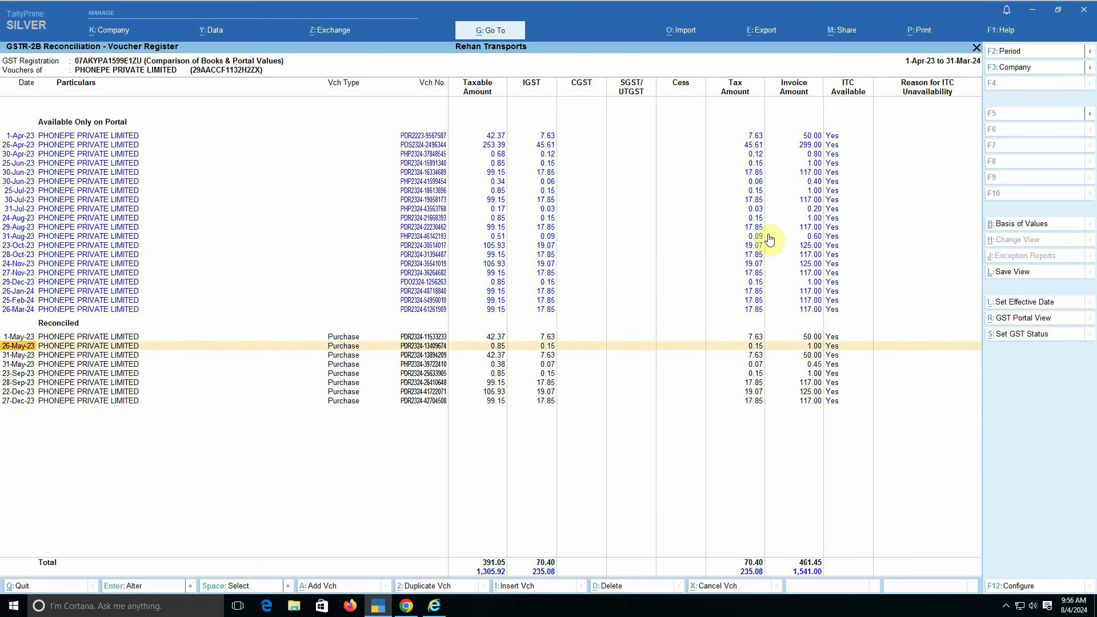
{"action": "key", "text": "Up"}
{"action": "key", "text": "Up"}
{"action": "key", "text": "Up"}
{"action": "key", "text": "Up"}
{"action": "key", "text": "Up"}
{"action": "key", "text": "Up"}
{"action": "key", "text": "Up"}
{"action": "key", "text": "Up"}
{"action": "key", "text": "Up"}
{"action": "key", "text": "Up"}
{"action": "key", "text": "Up"}
{"action": "key", "text": "Up"}
{"action": "key", "text": "Up"}
{"action": "key", "text": "Up"}
{"action": "key", "text": "Up"}
{"action": "key", "text": "Up"}
{"action": "key", "text": "Up"}
{"action": "key", "text": "Up"}
{"action": "key", "text": "Up"}
{"action": "key", "text": "Up"}
{"action": "key", "text": "Down"}
{"action": "key", "text": "Up"}
{"action": "key", "text": "Down"}
{"action": "key", "text": "Down"}
{"action": "key", "text": "Down"}
{"action": "key", "text": "Down"}
{"action": "key", "text": "Down"}
{"action": "key", "text": "Down"}
{"action": "key", "text": "Down"}
{"action": "key", "text": "Down"}
{"action": "key", "text": "Down"}
{"action": "key", "text": "Down"}
{"action": "key", "text": "Down"}
{"action": "key", "text": "Down"}
{"action": "key", "text": "Down"}
{"action": "key", "text": "Down"}
{"action": "key", "text": "Down"}
{"action": "key", "text": "Down"}
{"action": "key", "text": "Down"}
{"action": "key", "text": "Down"}
{"action": "key", "text": "Down"}
{"action": "key", "text": "Down"}
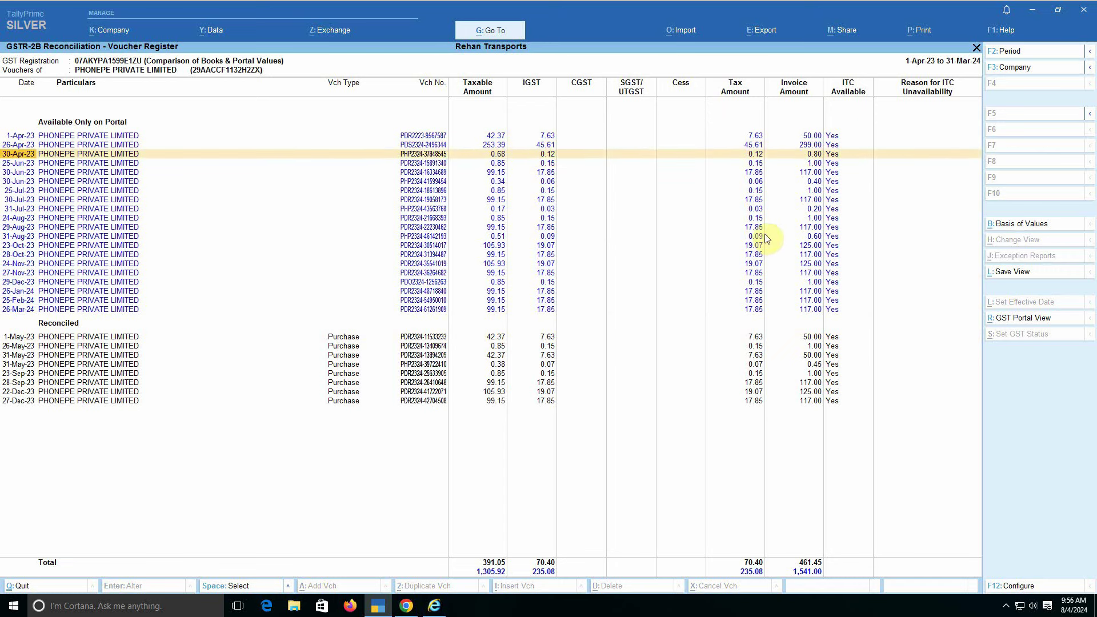
{"action": "key", "text": "Up"}
{"action": "key", "text": "Up"}
{"action": "key", "text": "Up"}
{"action": "key", "text": "Up"}
{"action": "key", "text": "Up"}
{"action": "key", "text": "Up"}
{"action": "key", "text": "Up"}
{"action": "key", "text": "Up"}
{"action": "key", "text": "Up"}
{"action": "key", "text": "Up"}
{"action": "key", "text": "Up"}
{"action": "key", "text": "Up"}
{"action": "key", "text": "Up"}
{"action": "key", "text": "Up"}
{"action": "key", "text": "Up"}
{"action": "key", "text": "Up"}
{"action": "key", "text": "Up"}
{"action": "key", "text": "Up"}
{"action": "key", "text": "Up"}
{"action": "key", "text": "Up"}
{"action": "key", "text": "Down"}
{"action": "key", "text": "Down"}
{"action": "key", "text": "Down"}
{"action": "key", "text": "Down"}
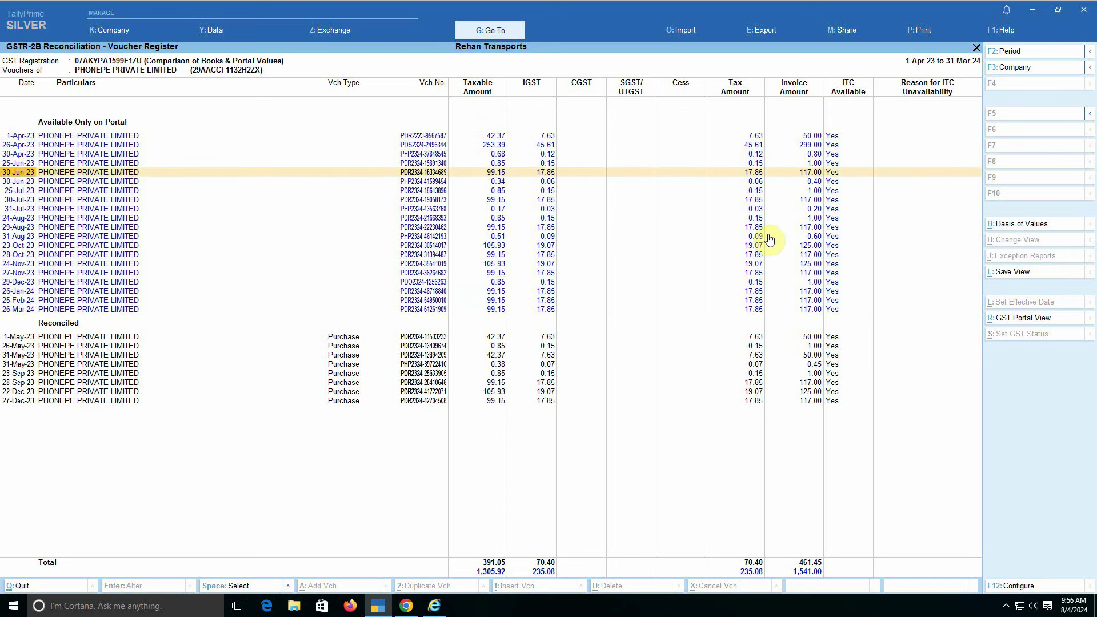
{"action": "key", "text": "Down"}
{"action": "key", "text": "Down"}
{"action": "key", "text": "Down"}
{"action": "key", "text": "Down"}
{"action": "key", "text": "Down"}
{"action": "key", "text": "Down"}
{"action": "key", "text": "Down"}
{"action": "key", "text": "Down"}
{"action": "key", "text": "Down"}
{"action": "key", "text": "Down"}
{"action": "key", "text": "Down"}
{"action": "key", "text": "Down"}
{"action": "key", "text": "Down"}
{"action": "key", "text": "Down"}
{"action": "key", "text": "Down"}
{"action": "key", "text": "Down"}
{"action": "key", "text": "Down"}
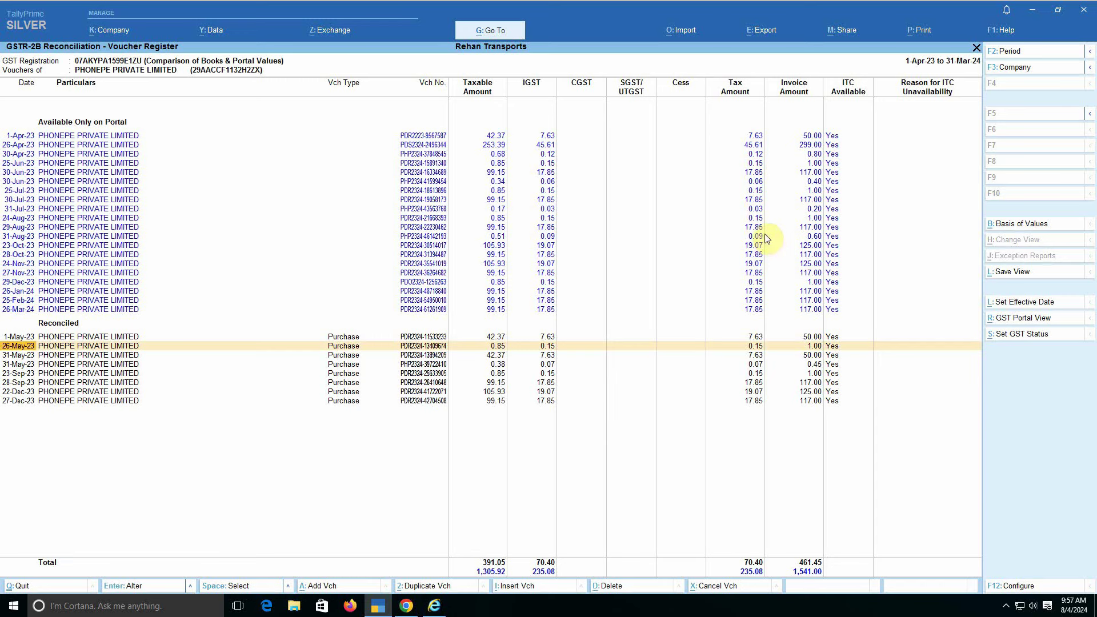
{"action": "key", "text": "Escape"}
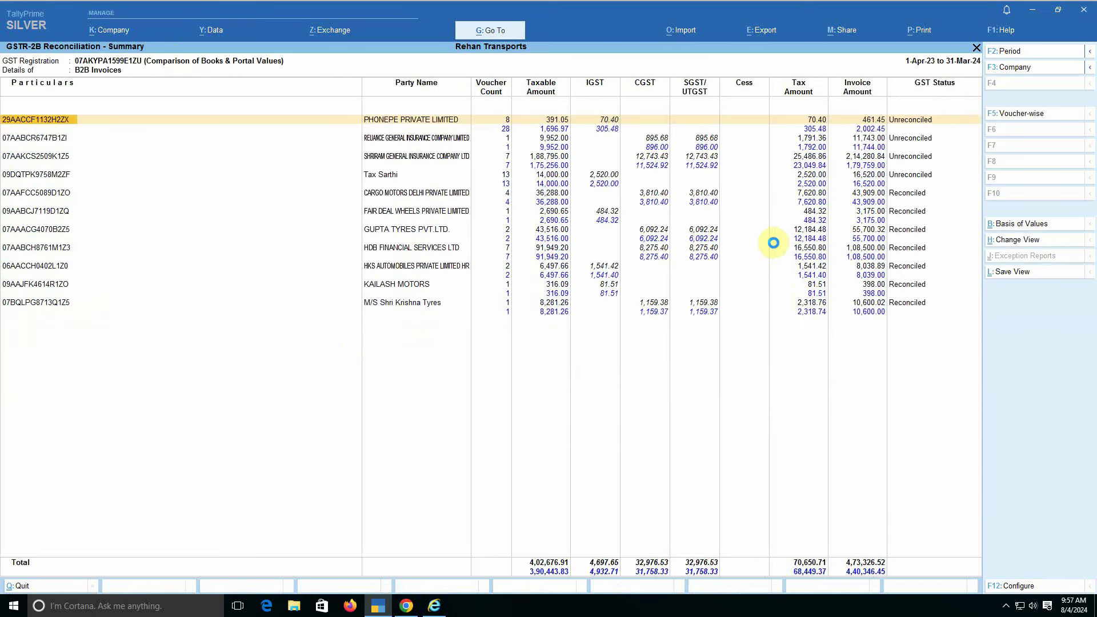
{"action": "key", "text": "Return"}
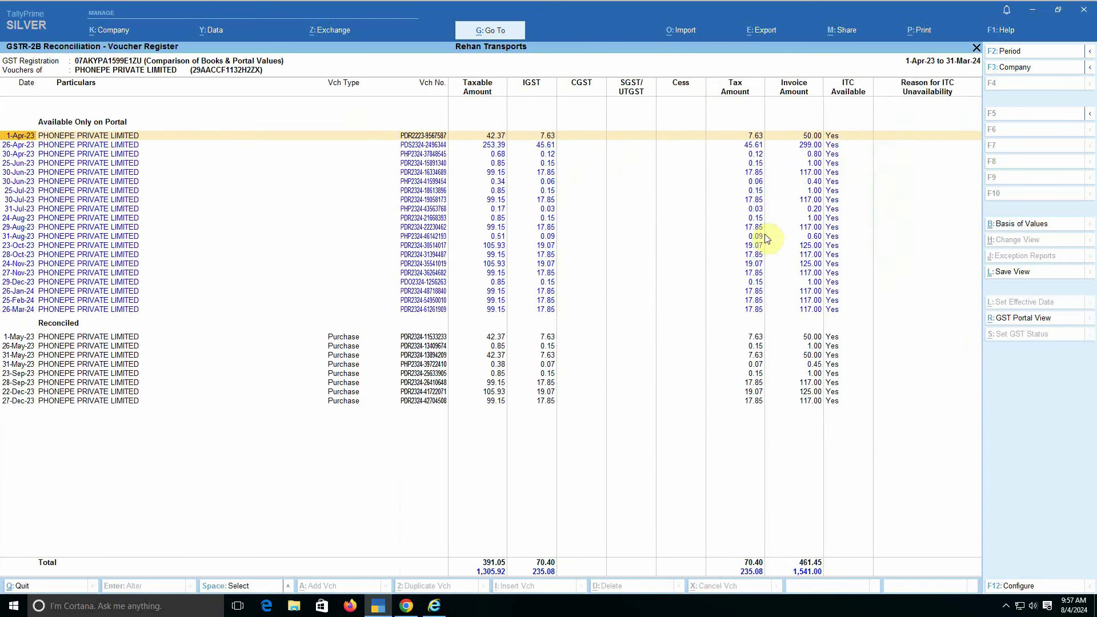
{"action": "key", "text": "Down"}
{"action": "key", "text": "Down"}
{"action": "key", "text": "Down"}
{"action": "key", "text": "Down"}
{"action": "key", "text": "Down"}
{"action": "key", "text": "Down"}
{"action": "key", "text": "Down"}
{"action": "key", "text": "Down"}
{"action": "key", "text": "Down"}
{"action": "key", "text": "Down"}
{"action": "key", "text": "Down"}
{"action": "key", "text": "Down"}
{"action": "key", "text": "Down"}
{"action": "key", "text": "Down"}
{"action": "key", "text": "Down"}
{"action": "key", "text": "Down"}
{"action": "key", "text": "Down"}
{"action": "key", "text": "Down"}
{"action": "key", "text": "Down"}
{"action": "key", "text": "Down"}
{"action": "key", "text": "Escape"}
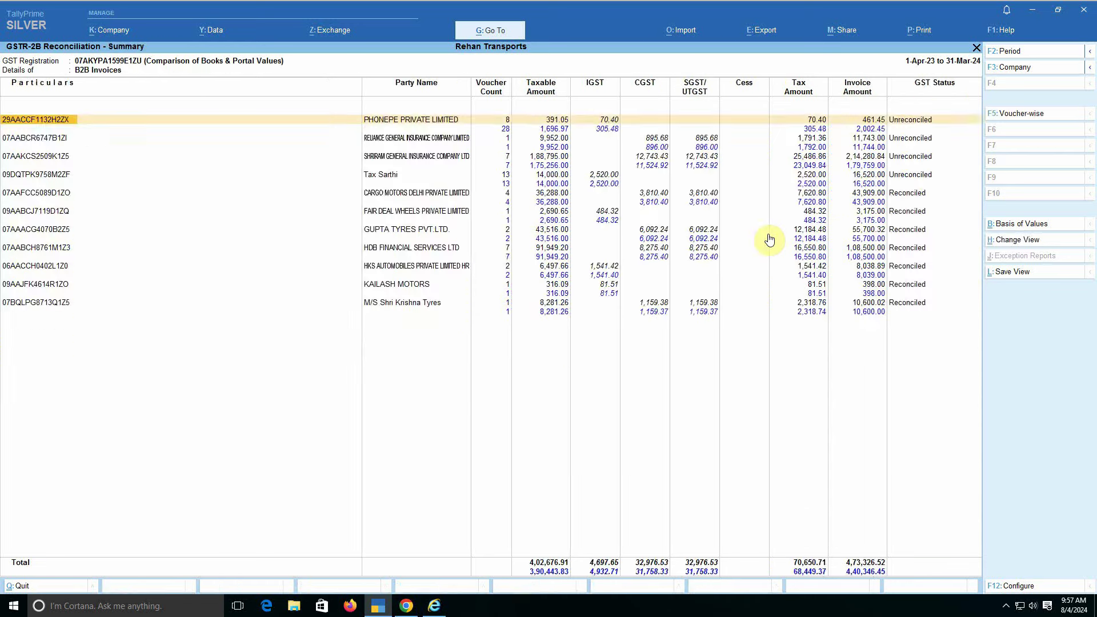
{"action": "key", "text": "Return"}
{"action": "key", "text": "Down"}
{"action": "key", "text": "Down"}
{"action": "key", "text": "Up"}
{"action": "key", "text": "Up"}
{"action": "key", "text": "Down"}
{"action": "key", "text": "Down"}
{"action": "key", "text": "Down"}
{"action": "key", "text": "Down"}
{"action": "key", "text": "Down"}
{"action": "key", "text": "Down"}
{"action": "key", "text": "Down"}
{"action": "key", "text": "Down"}
{"action": "key", "text": "Down"}
{"action": "key", "text": "Down"}
{"action": "key", "text": "Down"}
{"action": "key", "text": "Down"}
{"action": "key", "text": "Down"}
{"action": "key", "text": "Down"}
{"action": "key", "text": "Down"}
{"action": "key", "text": "Down"}
{"action": "key", "text": "Down"}
{"action": "key", "text": "Down"}
{"action": "key", "text": "Down"}
{"action": "key", "text": "Down"}
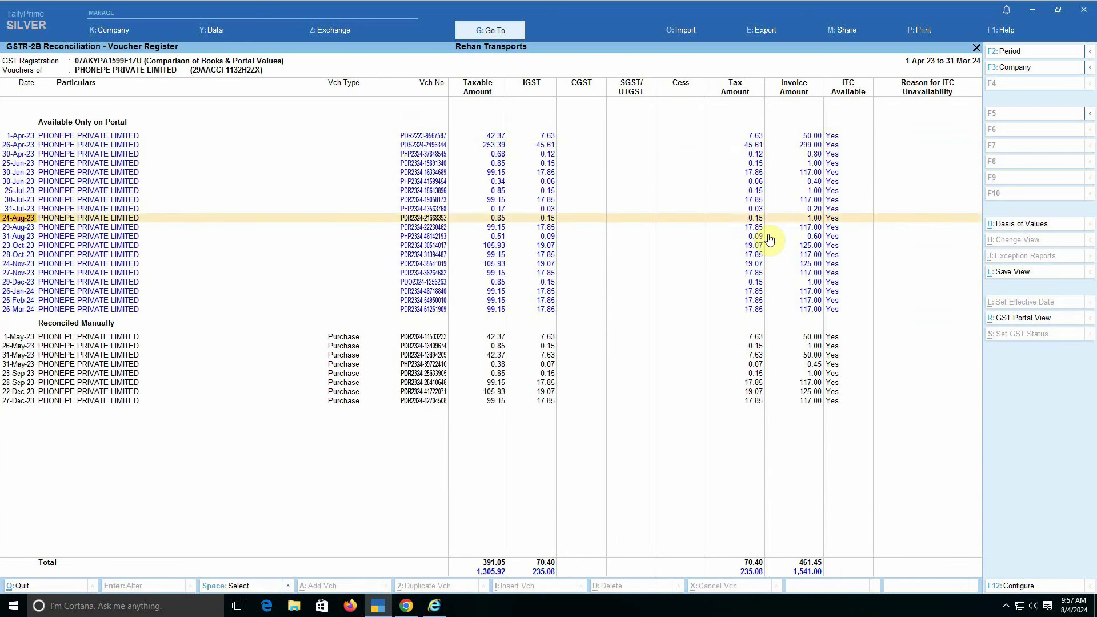
{"action": "key", "text": "Up"}
{"action": "key", "text": "Up"}
{"action": "key", "text": "Up"}
{"action": "key", "text": "Up"}
{"action": "key", "text": "Up"}
{"action": "key", "text": "Up"}
{"action": "key", "text": "Up"}
{"action": "key", "text": "Up"}
{"action": "key", "text": "Up"}
{"action": "key", "text": "Up"}
{"action": "key", "text": "Up"}
{"action": "key", "text": "Up"}
{"action": "key", "text": "Up"}
{"action": "key", "text": "Up"}
{"action": "key", "text": "Up"}
{"action": "key", "text": "Up"}
{"action": "key", "text": "Up"}
{"action": "key", "text": "Up"}
{"action": "key", "text": "Up"}
{"action": "key", "text": "Up"}
{"action": "key", "text": "Up"}
{"action": "key", "text": "Up"}
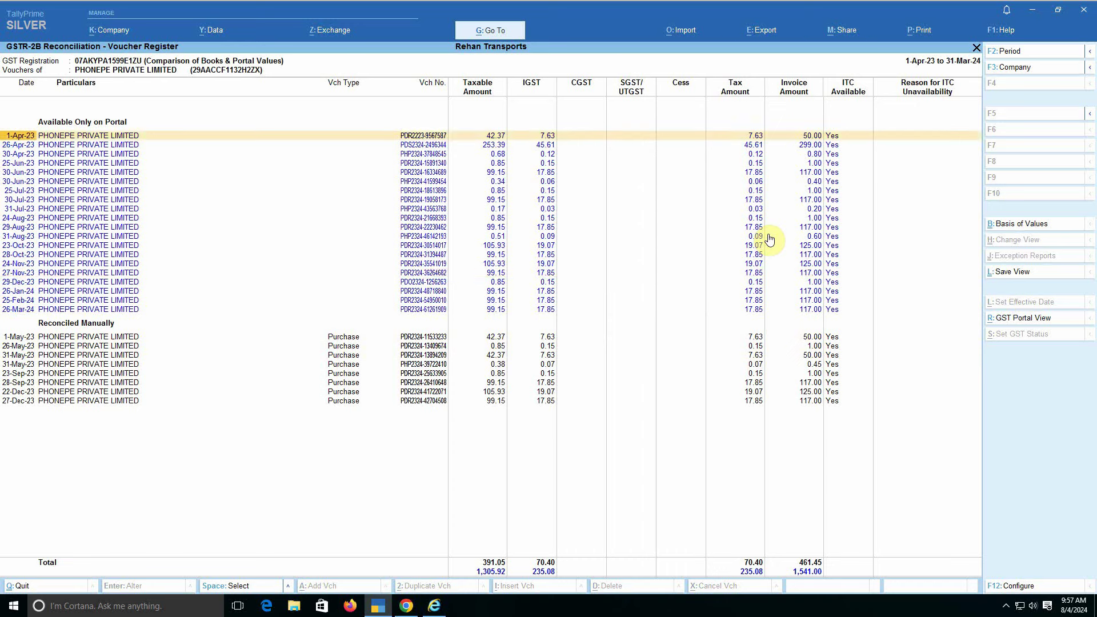
{"action": "key", "text": "Escape"}
{"action": "key", "text": "Down"}
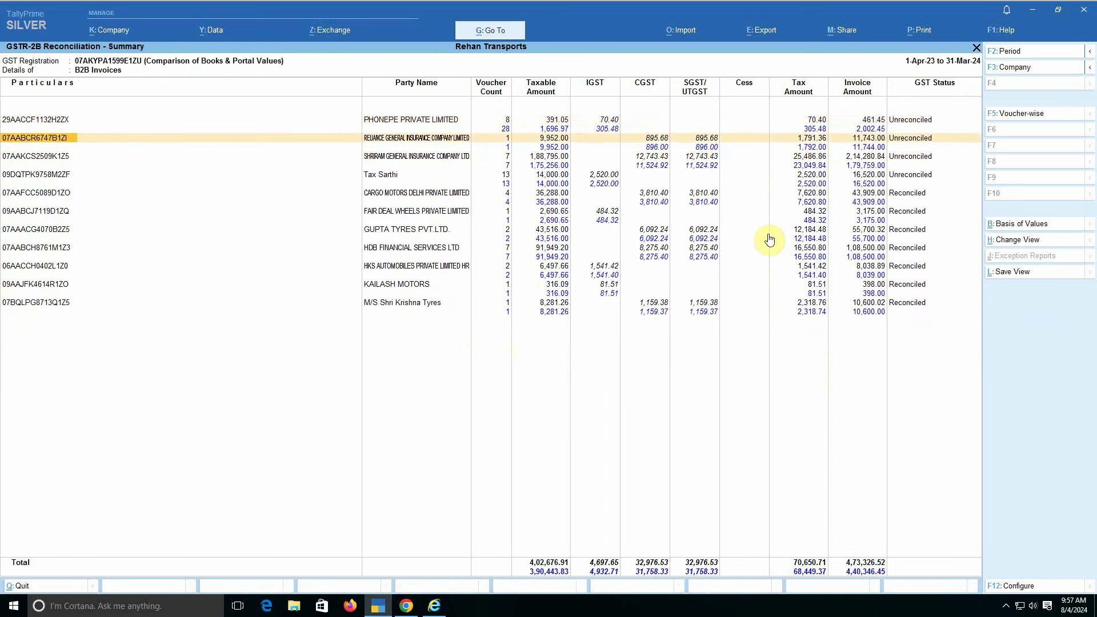
Step: Set the GST status of RELIANCE GENERAL INSURANCE's mismatched 17-Feb-24 voucher to Reconciled
{"action": "key", "text": "Return"}
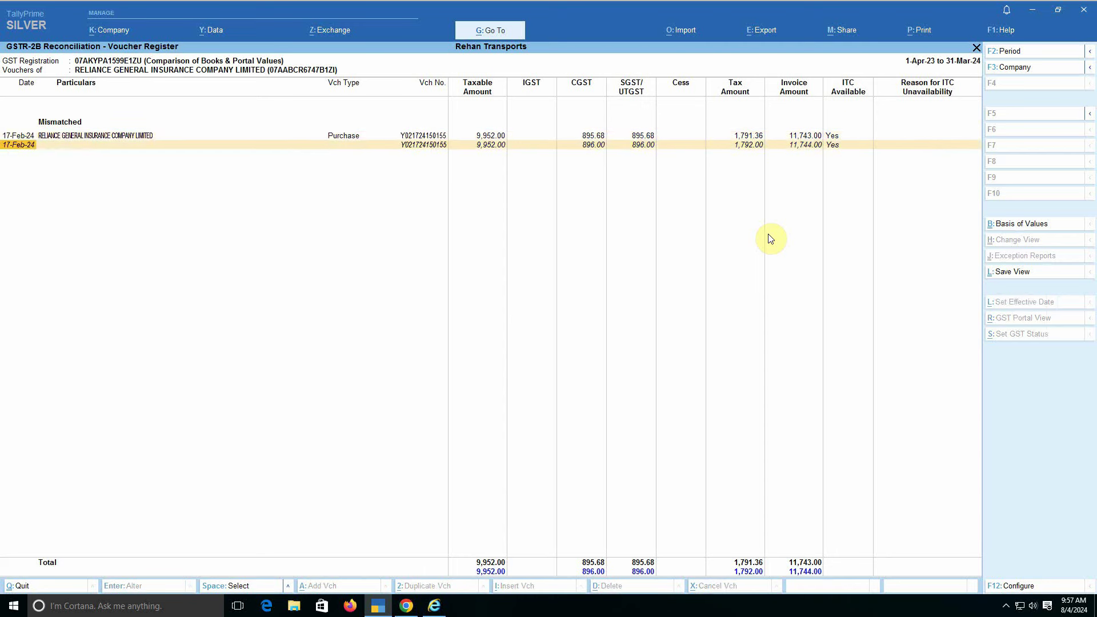
{"action": "key", "text": "space"}
{"action": "key", "text": "s"}
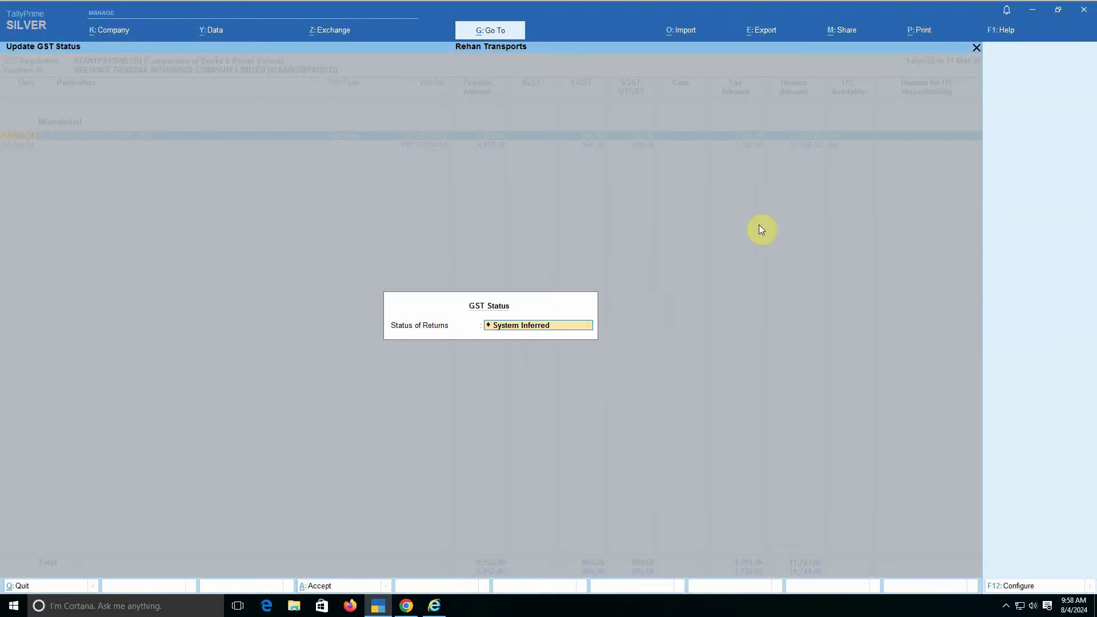
{"action": "key", "text": "Down"}
{"action": "key", "text": "Down"}
{"action": "key", "text": "Down"}
{"action": "key", "text": "Return"}
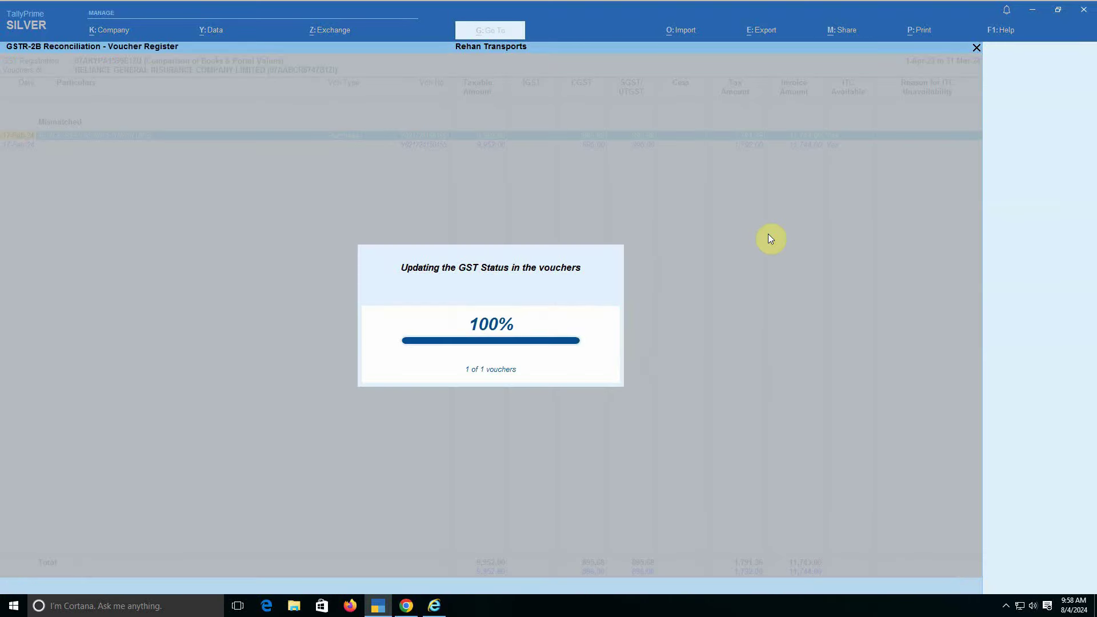
Step: Return to the GSTR-2B summary and move to the SHRIRAM GENERAL INSURANCE COMPANY LTD row
{"action": "key", "text": "Escape"}
{"action": "key", "text": "Down"}
{"action": "key", "text": "Down"}
{"action": "key", "text": "Down"}
{"action": "key", "text": "Up"}
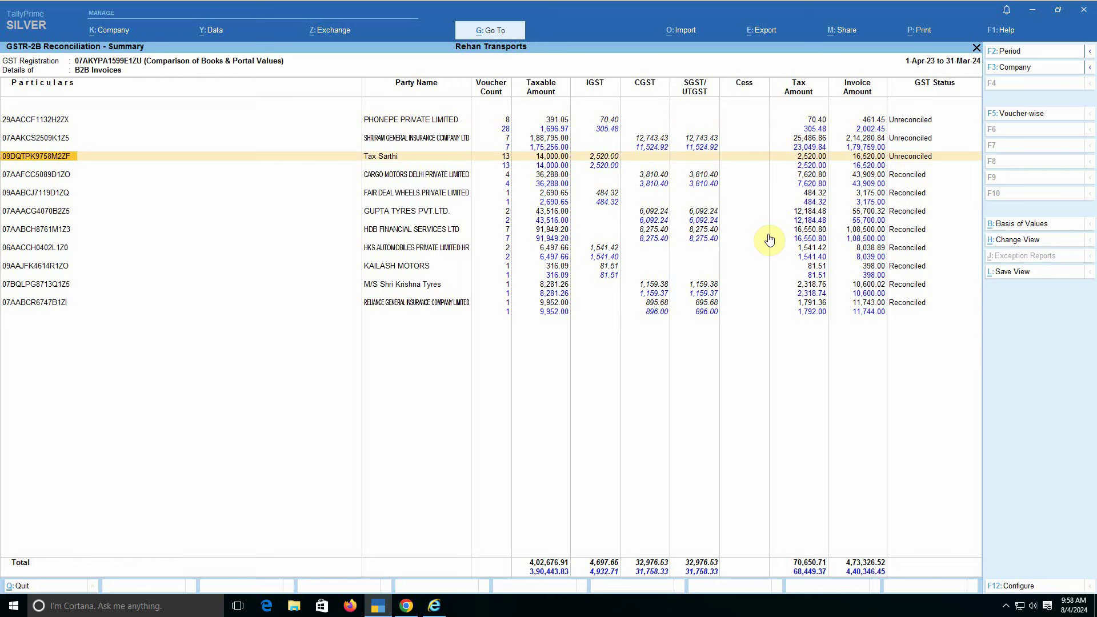
{"action": "key", "text": "Up"}
{"action": "key", "text": "Up"}
{"action": "key", "text": "Down"}
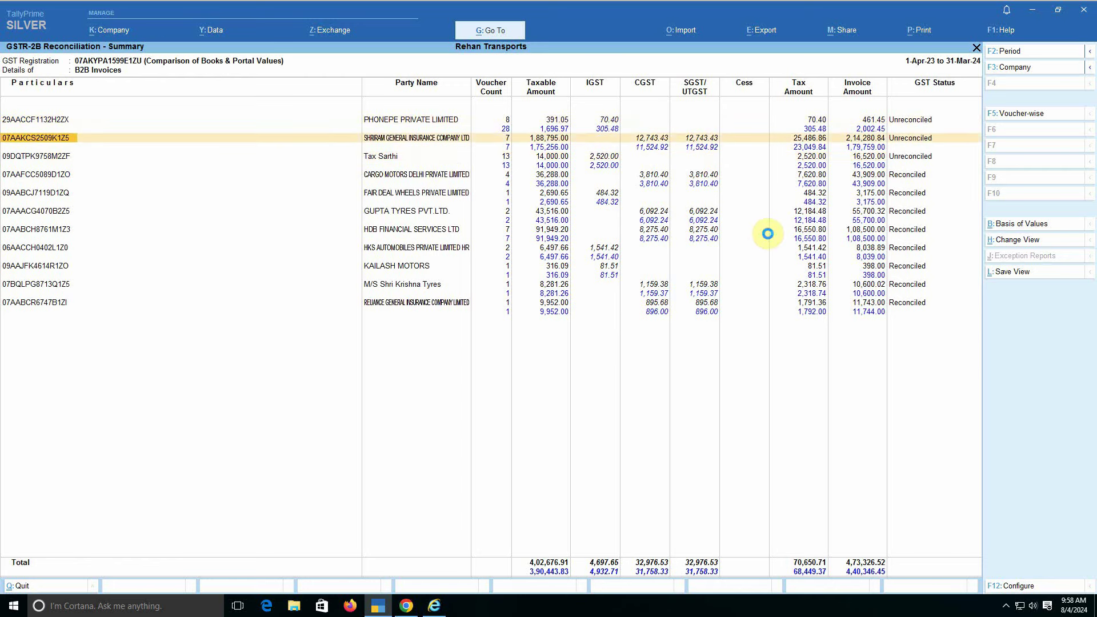
Step: Open SHRIRAM GENERAL INSURANCE's voucher register and review its 5-Jan-24 and 16-Mar-24 portal entries
{"action": "key", "text": "Return"}
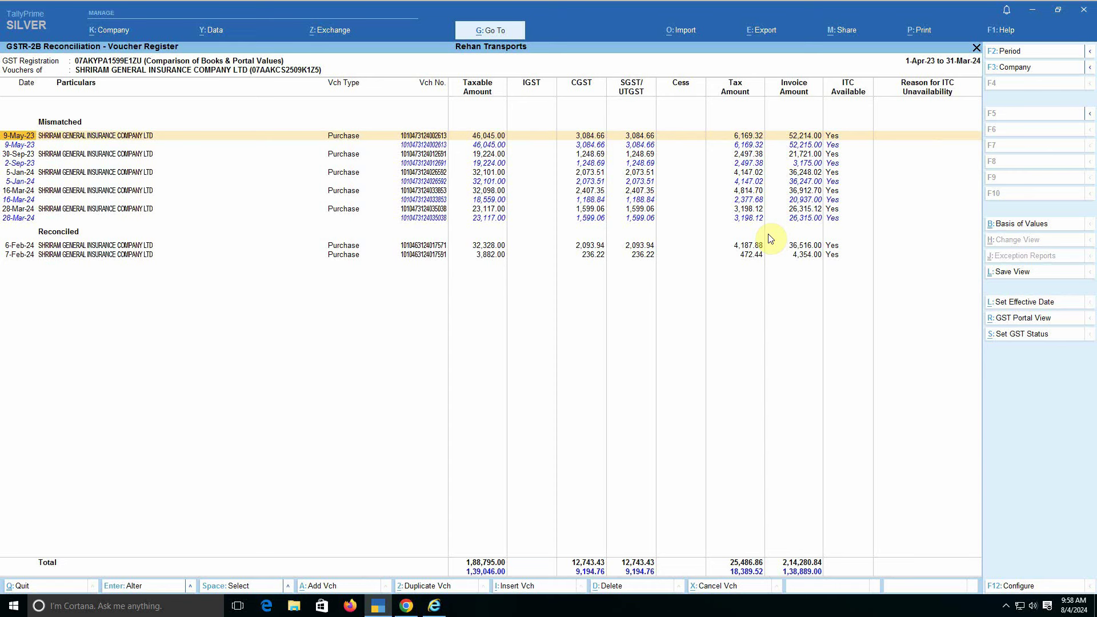
{"action": "key", "text": "Down"}
{"action": "key", "text": "Down"}
{"action": "key", "text": "Down"}
{"action": "key", "text": "Down"}
{"action": "key", "text": "Down"}
{"action": "key", "text": "Down"}
{"action": "key", "text": "Down"}
{"action": "key", "text": "Down"}
{"action": "key", "text": "Down"}
{"action": "key", "text": "Down"}
{"action": "key", "text": "Down"}
{"action": "key", "text": "Up"}
{"action": "key", "text": "Up"}
{"action": "key", "text": "Up"}
{"action": "key", "text": "Up"}
{"action": "key", "text": "Up"}
{"action": "key", "text": "Up"}
{"action": "key", "text": "Up"}
{"action": "key", "text": "Up"}
{"action": "key", "text": "Up"}
{"action": "key", "text": "Up"}
{"action": "key", "text": "Up"}
{"action": "key", "text": "Down"}
{"action": "key", "text": "Down"}
{"action": "key", "text": "Down"}
{"action": "key", "text": "Down"}
{"action": "key", "text": "Down"}
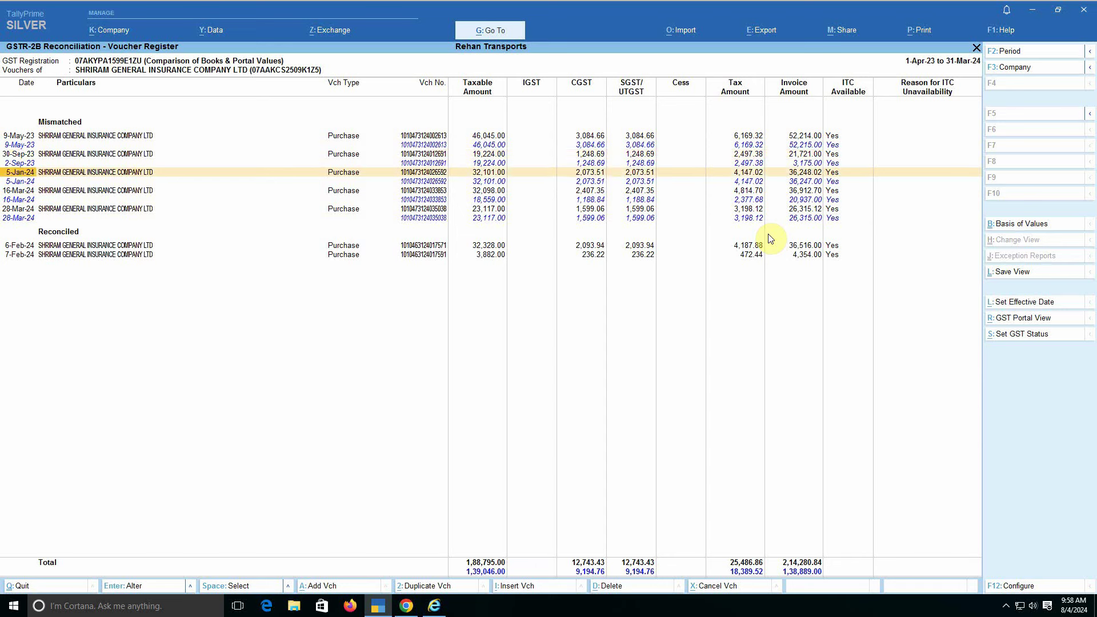
{"action": "key", "text": "Down"}
{"action": "key", "text": "Down"}
Step: Set the 9-May-23, 30-Sep-23, 5-Jan-24, 16-Mar-24 and 28-Mar-24 book vouchers to Reconciled
{"action": "key", "text": "Down"}
{"action": "key", "text": "Down"}
{"action": "key", "text": "Down"}
{"action": "key", "text": "Up"}
{"action": "key", "text": "Up"}
{"action": "key", "text": "Up"}
{"action": "key", "text": "Up"}
{"action": "key", "text": "Up"}
{"action": "key", "text": "Up"}
{"action": "key", "text": "Up"}
{"action": "key", "text": "Up"}
{"action": "key", "text": "Up"}
{"action": "key", "text": "Up"}
{"action": "key", "text": "space"}
{"action": "key", "text": "Down"}
{"action": "key", "text": "space"}
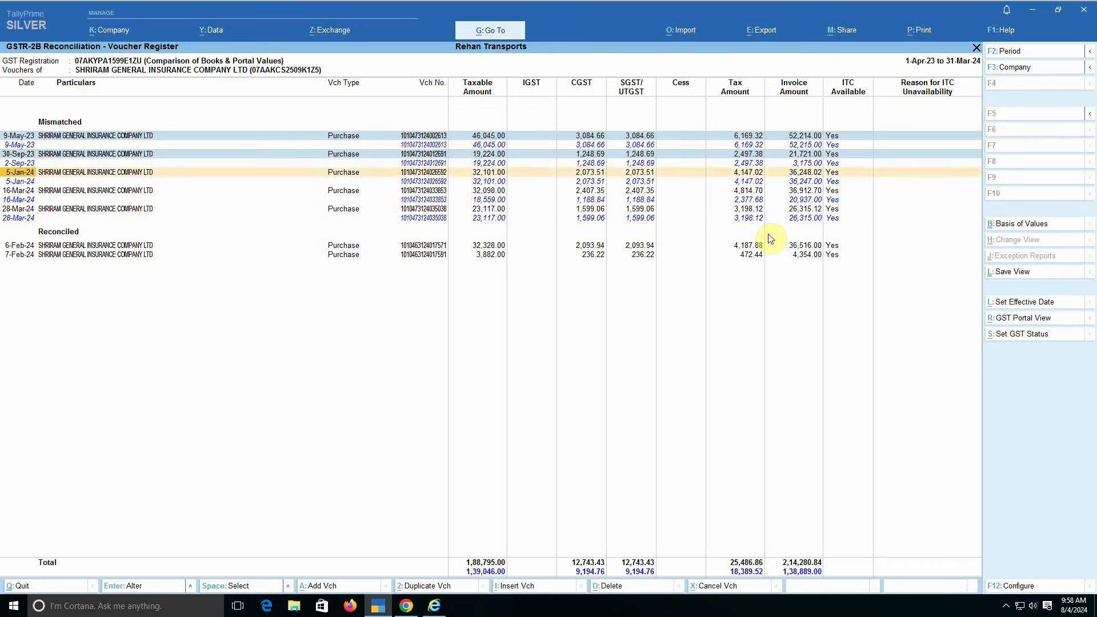
{"action": "key", "text": "space"}
{"action": "key", "text": "Down"}
{"action": "key", "text": "space"}
{"action": "key", "text": "Down"}
{"action": "key", "text": "space"}
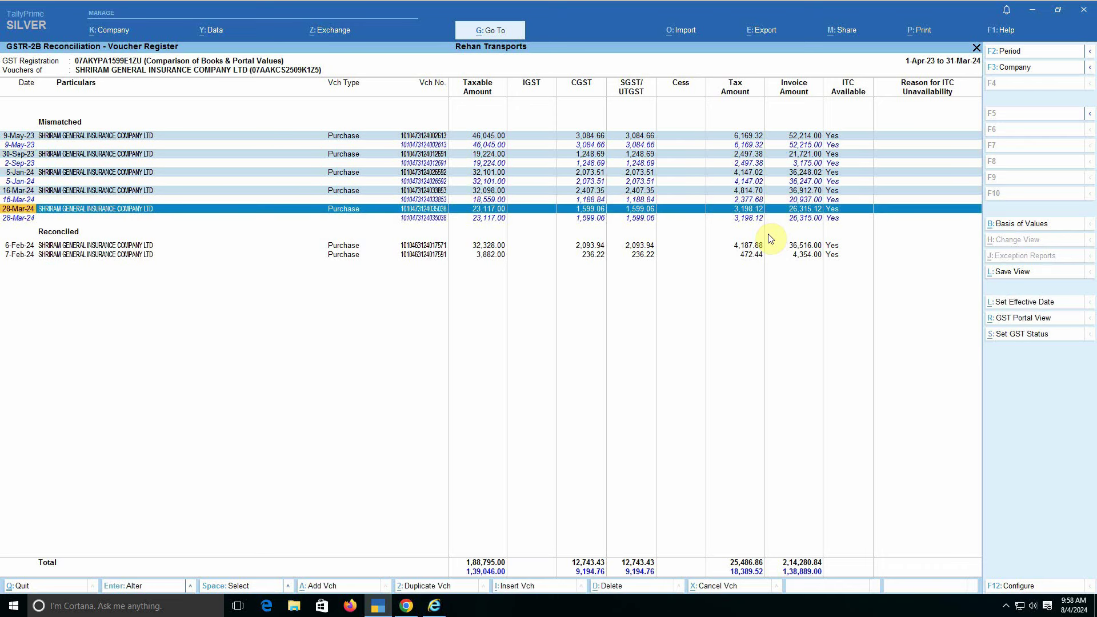
{"action": "key", "text": "alt+s"}
{"action": "key", "text": "Down"}
{"action": "key", "text": "Down"}
{"action": "key", "text": "Down"}
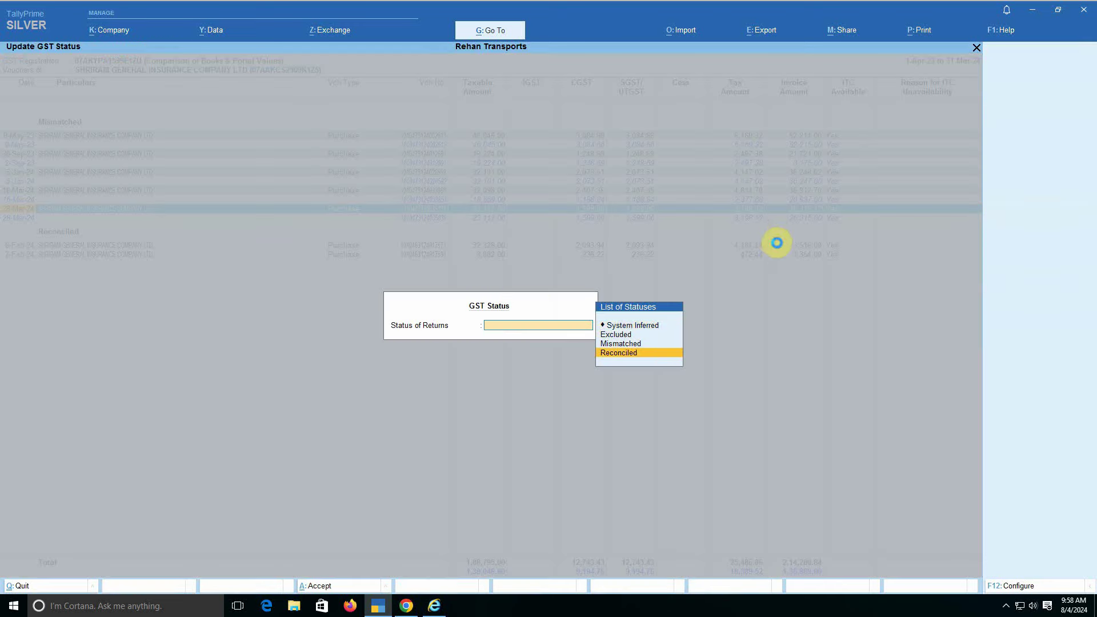
{"action": "key", "text": "Return"}
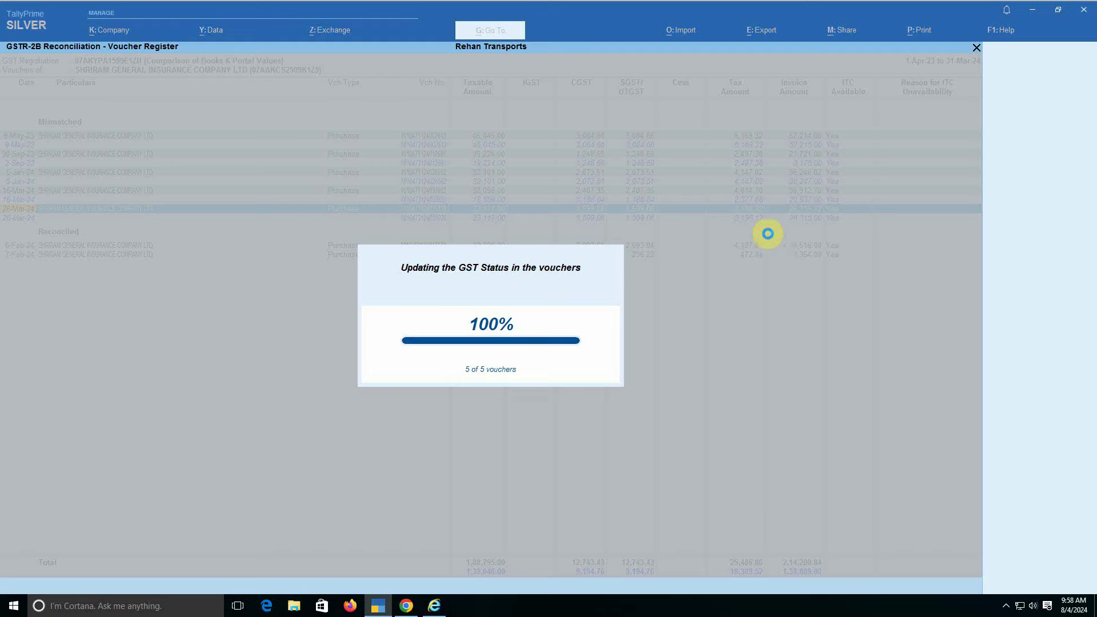
Step: Return to the GSTR-2B reconciliation summary and move to the Tax Sarthi party row
{"action": "key", "text": "Escape"}
{"action": "key", "text": "Down"}
{"action": "key", "text": "Down"}
{"action": "key", "text": "Up"}
{"action": "key", "text": "Up"}
{"action": "key", "text": "Down"}
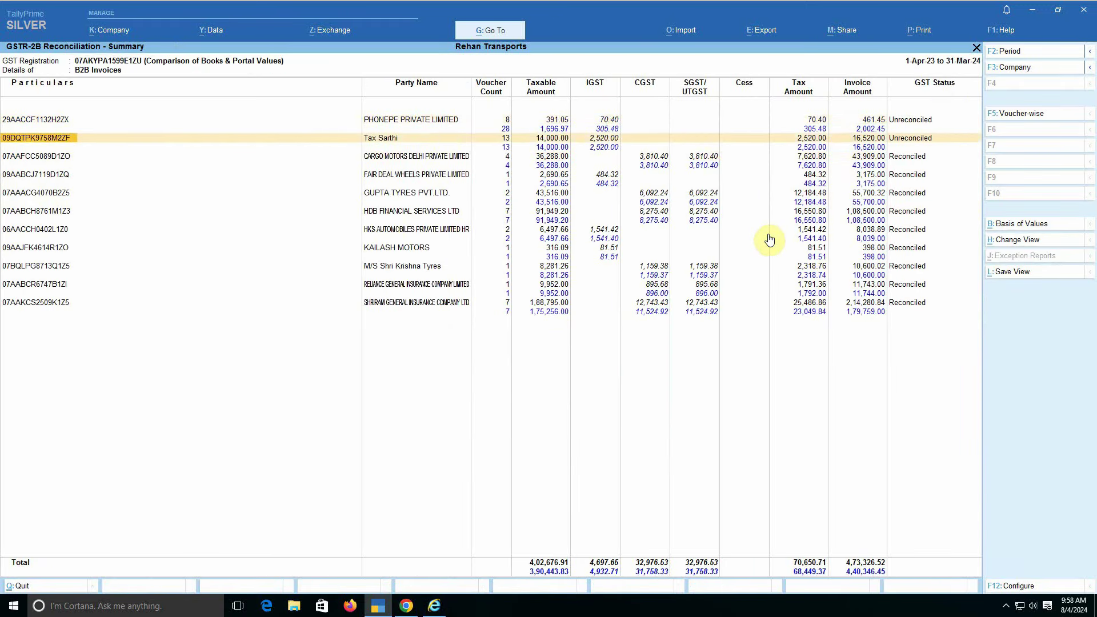
Step: In Tax Sarthi's register, select the four mismatched purchases dated 20-Jun, 24-Jun, 26-Jun and 31-Dec-23
{"action": "key", "text": "Return"}
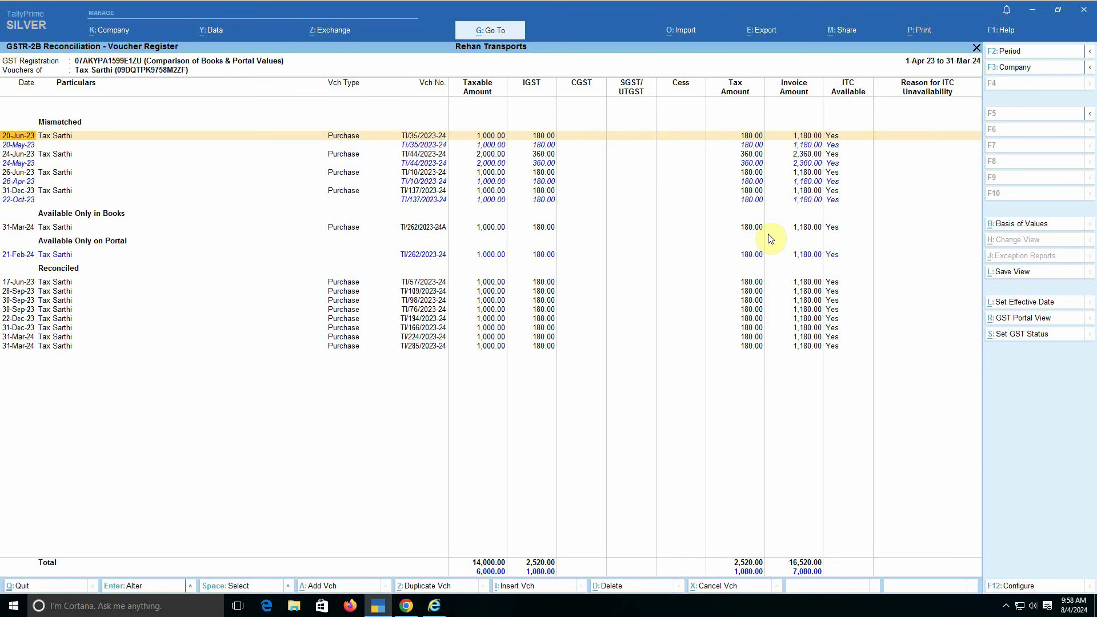
{"action": "key", "text": "Down"}
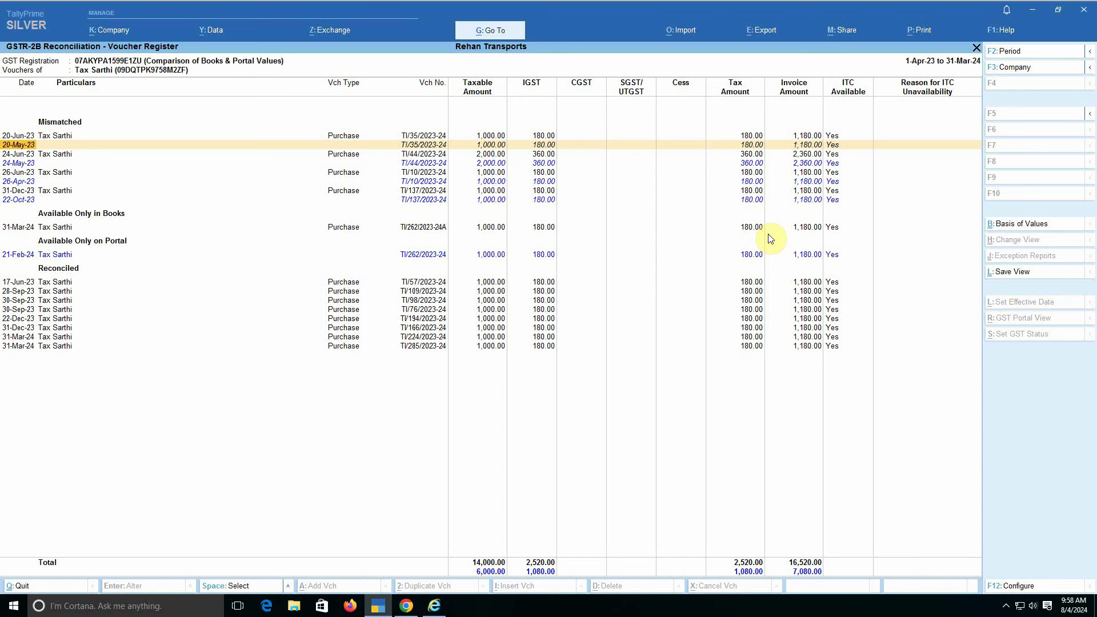
{"action": "key", "text": "Down"}
{"action": "key", "text": "Down"}
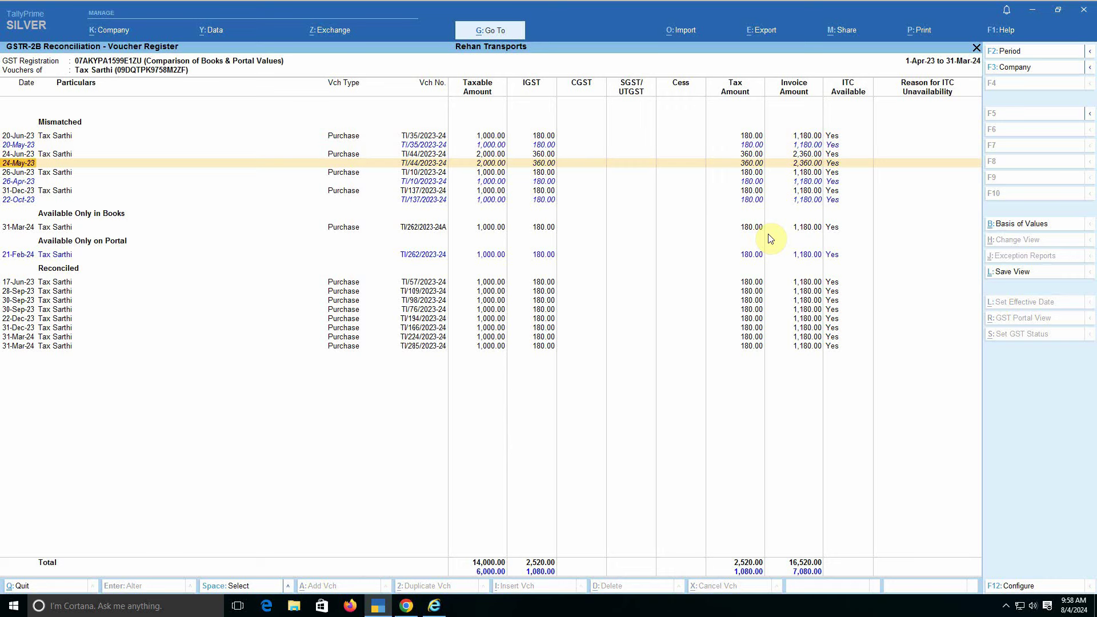
{"action": "key", "text": "Down"}
{"action": "key", "text": "Down"}
{"action": "key", "text": "Down"}
{"action": "key", "text": "Up"}
{"action": "key", "text": "Up"}
{"action": "key", "text": "Up"}
{"action": "key", "text": "Up"}
{"action": "key", "text": "Up"}
{"action": "key", "text": "Up"}
{"action": "key", "text": "space"}
{"action": "key", "text": "Down"}
{"action": "key", "text": "Down"}
{"action": "key", "text": "space"}
{"action": "key", "text": "Down"}
{"action": "key", "text": "Down"}
{"action": "key", "text": "space"}
{"action": "key", "text": "Down"}
{"action": "key", "text": "Down"}
{"action": "key", "text": "Down"}
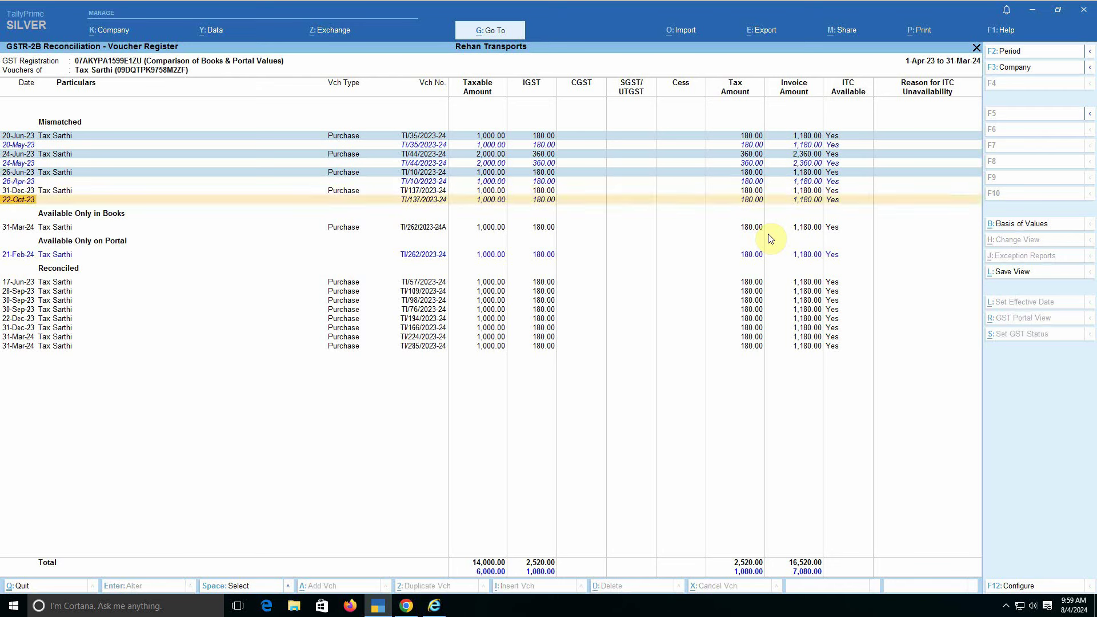
{"action": "key", "text": "space"}
Step: Set the GST status of the four selected purchases to Reconciled
{"action": "key", "text": "Down"}
{"action": "key", "text": "Down"}
{"action": "key", "text": "Up"}
{"action": "key", "text": "Up"}
{"action": "key", "text": "Up"}
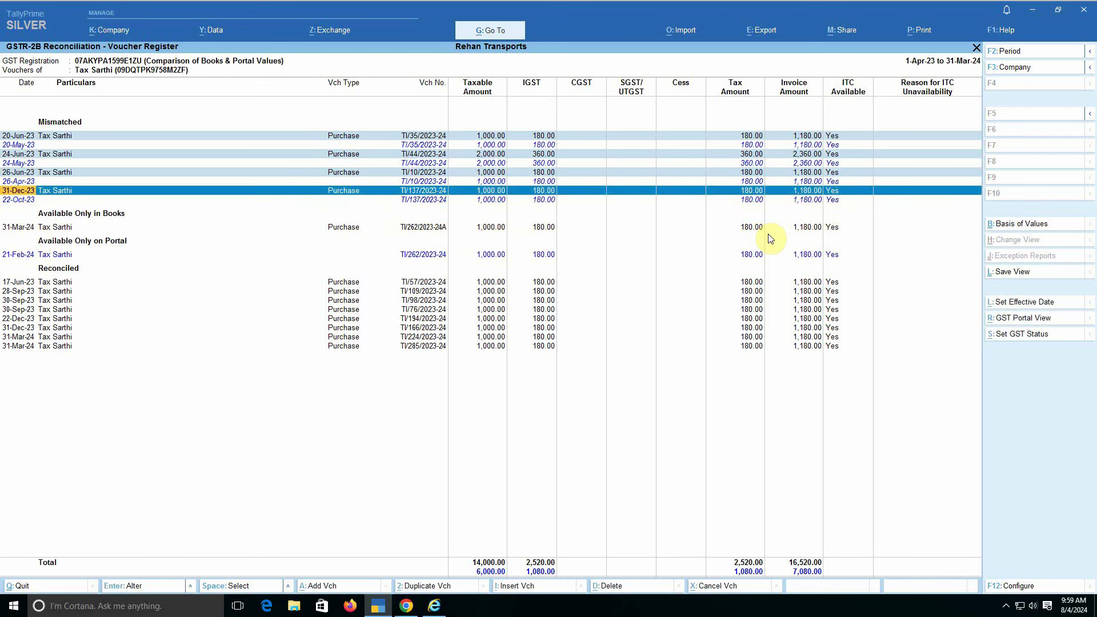
{"action": "key", "text": "alt+s"}
{"action": "key", "text": "Down"}
{"action": "key", "text": "Down"}
{"action": "key", "text": "Down"}
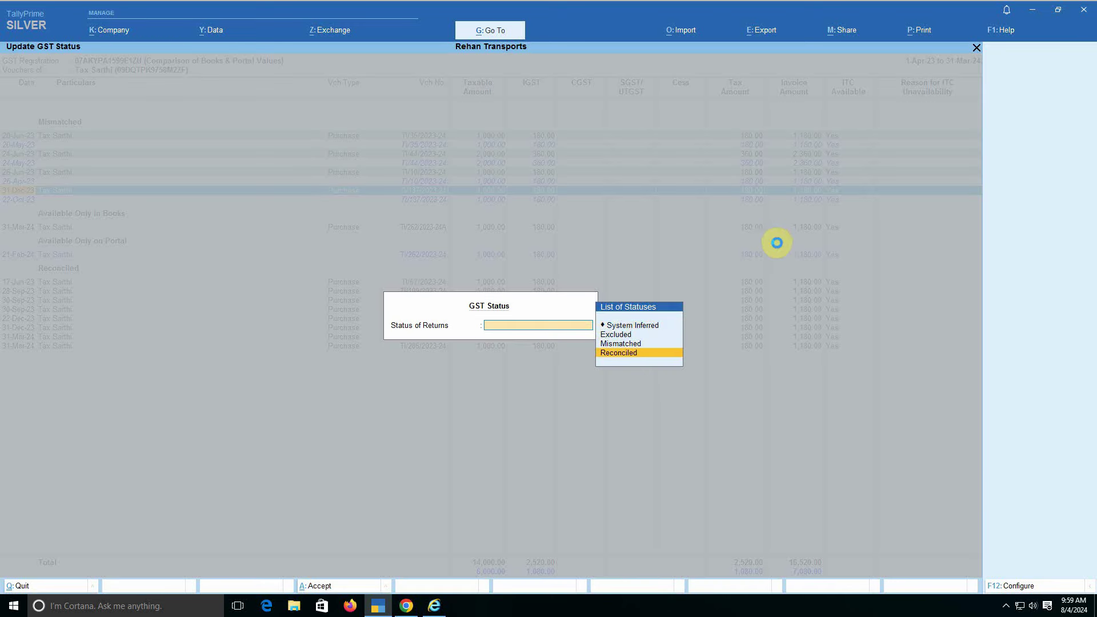
{"action": "key", "text": "Return"}
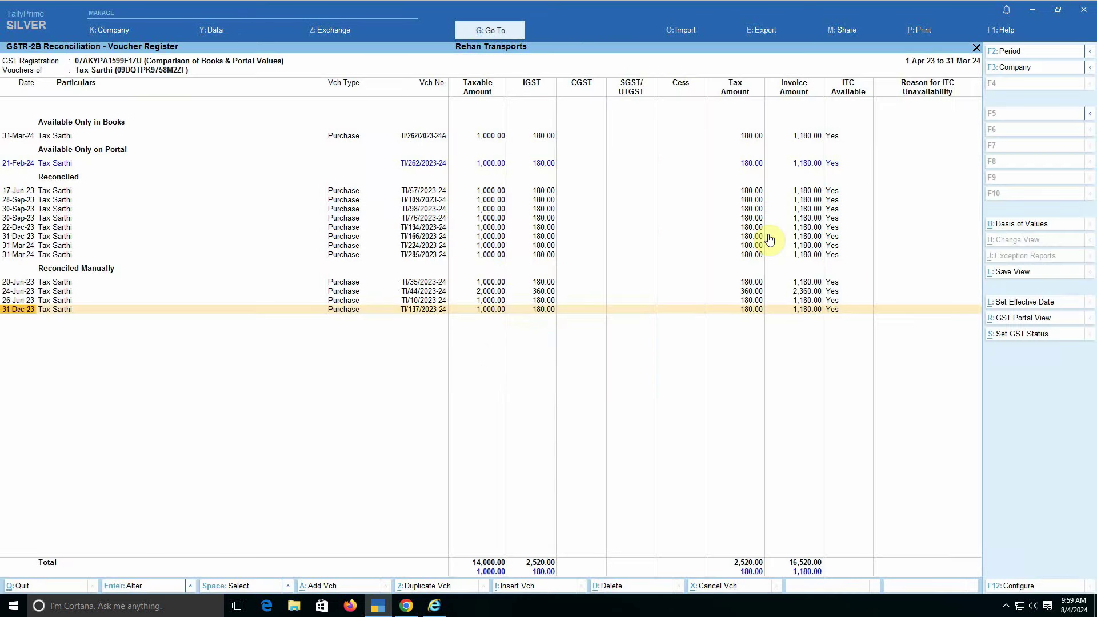
Step: Compare with the 21-Feb-24 portal entry TI/262/2023-24, then open book voucher TI/262/2023-24A for alteration
{"action": "key", "text": "Up"}
{"action": "key", "text": "Up"}
{"action": "key", "text": "Up"}
{"action": "key", "text": "Up"}
{"action": "key", "text": "Up"}
{"action": "key", "text": "Up"}
{"action": "key", "text": "Up"}
{"action": "key", "text": "Up"}
{"action": "key", "text": "Up"}
{"action": "key", "text": "Up"}
{"action": "key", "text": "Up"}
{"action": "key", "text": "Up"}
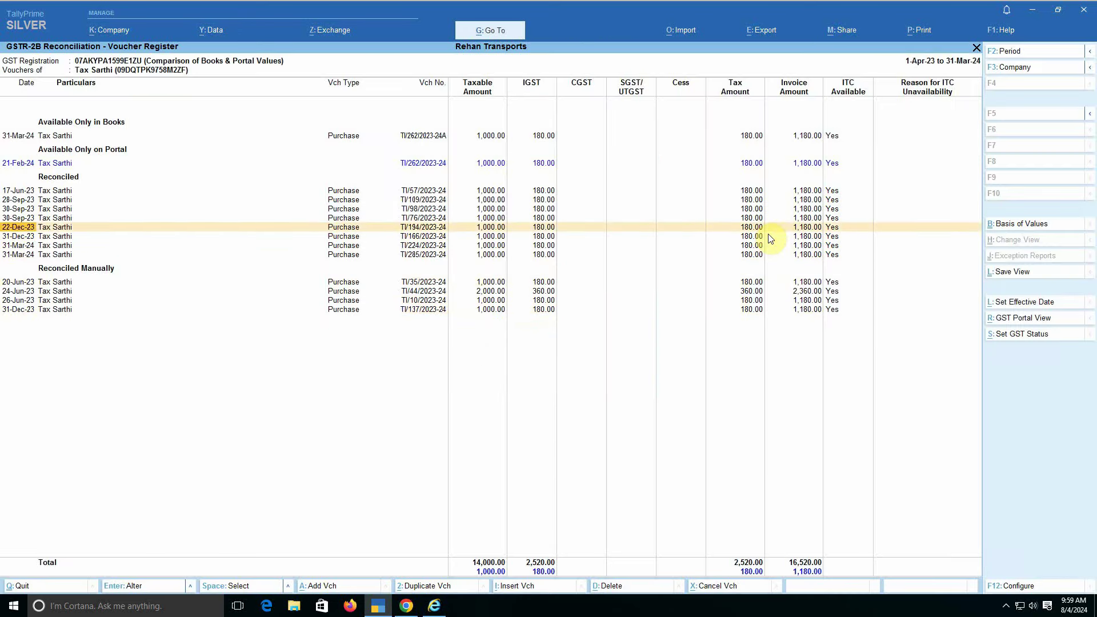
{"action": "key", "text": "shift+Up"}
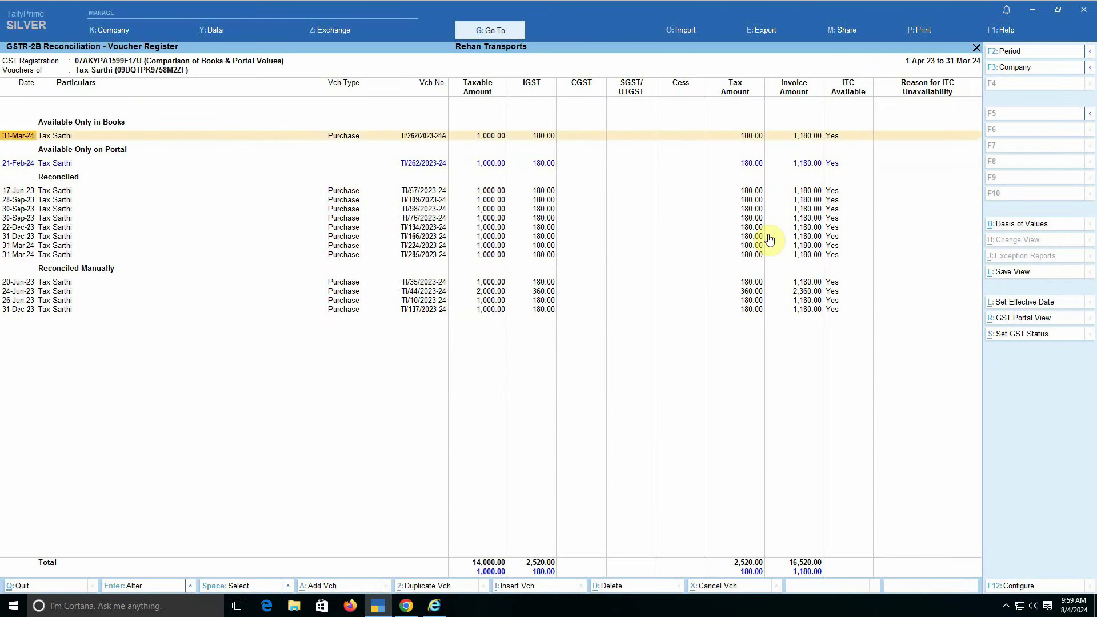
{"action": "key", "text": "Down"}
{"action": "key", "text": "space"}
{"action": "key", "text": "Up"}
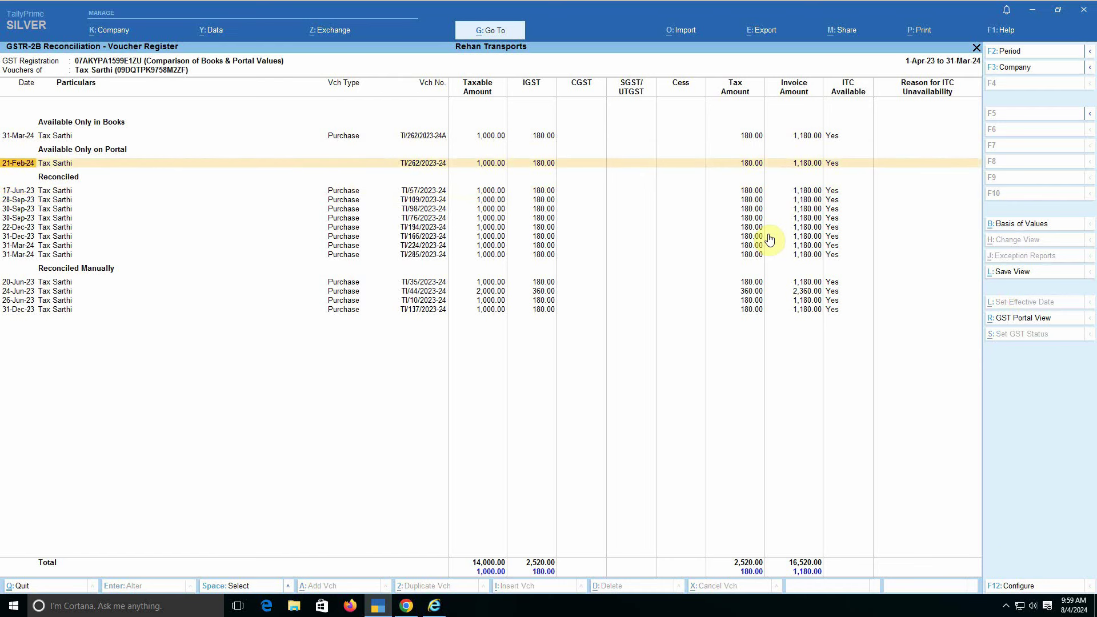
{"action": "key", "text": "shift+Up"}
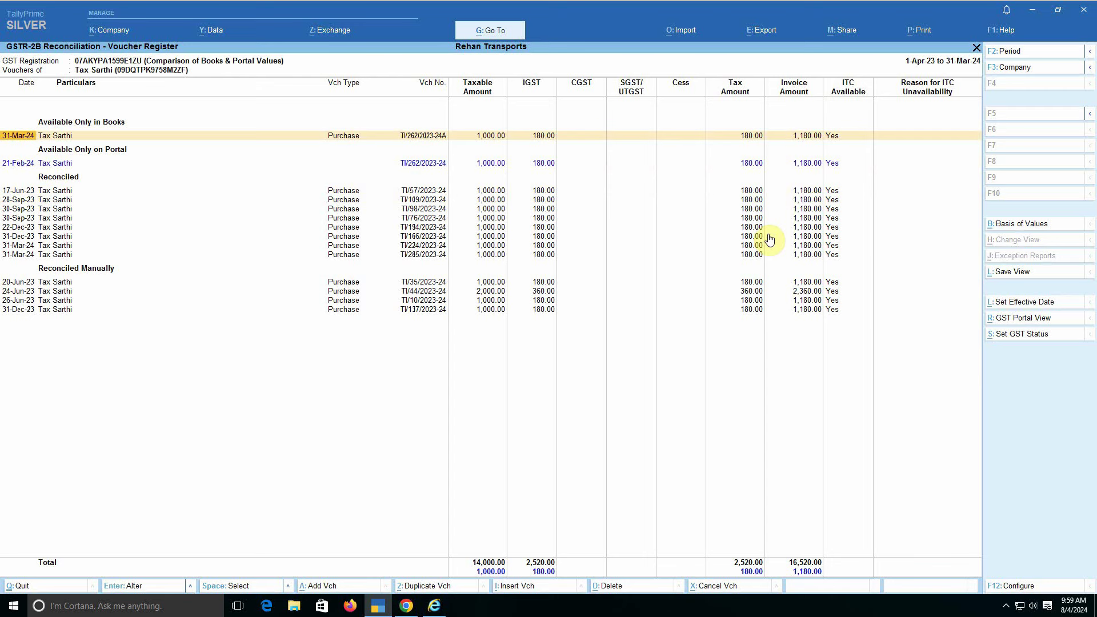
{"action": "key", "text": "Down"}
{"action": "key", "text": "space"}
{"action": "key", "text": "Up"}
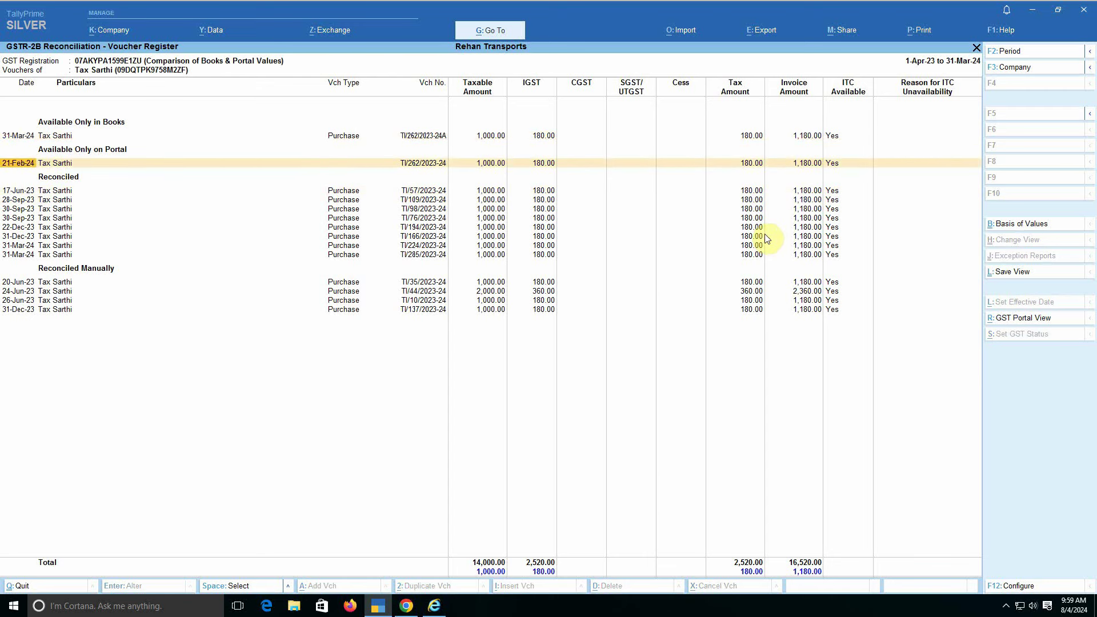
{"action": "key", "text": "shift+Up"}
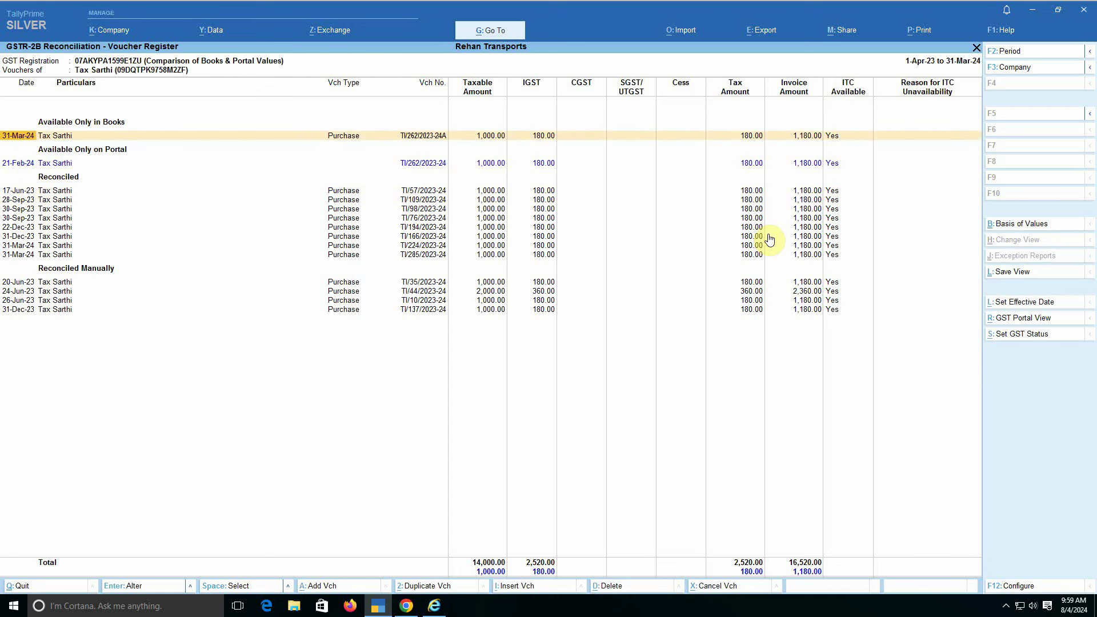
{"action": "key", "text": "shift+Down"}
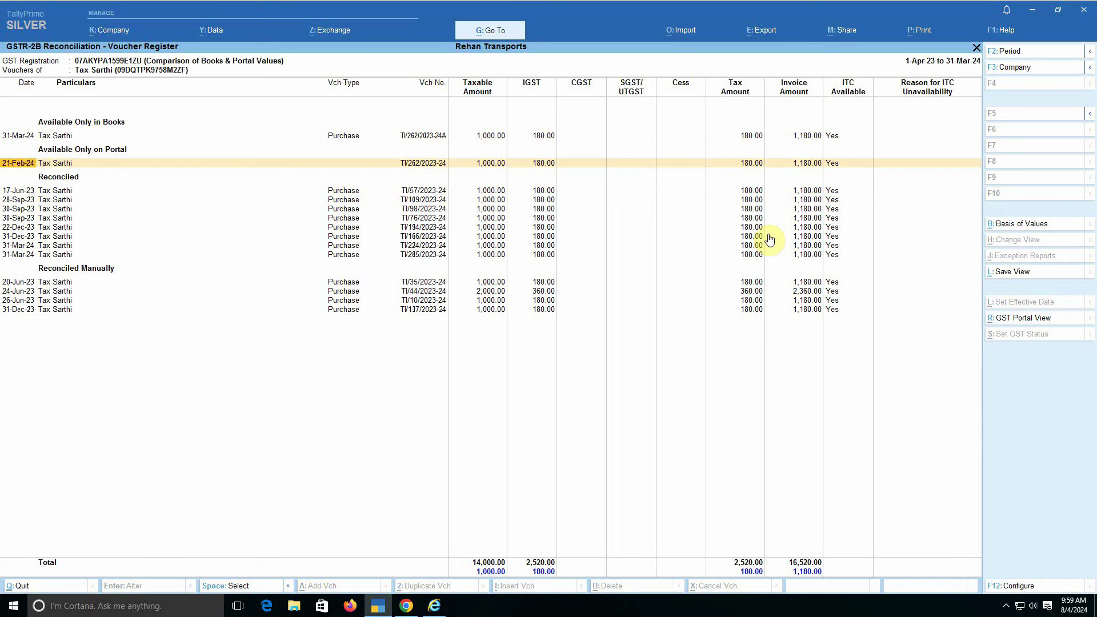
{"action": "key", "text": "shift+Up"}
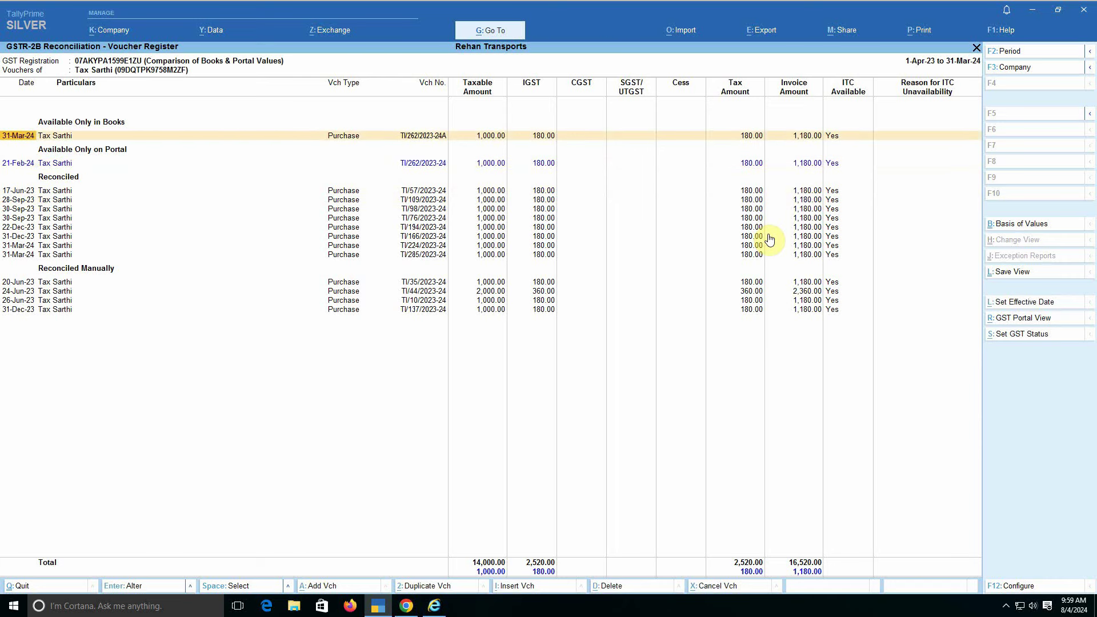
{"action": "key", "text": "shift+Down"}
{"action": "key", "text": "shift+Up"}
{"action": "key", "text": "Return"}
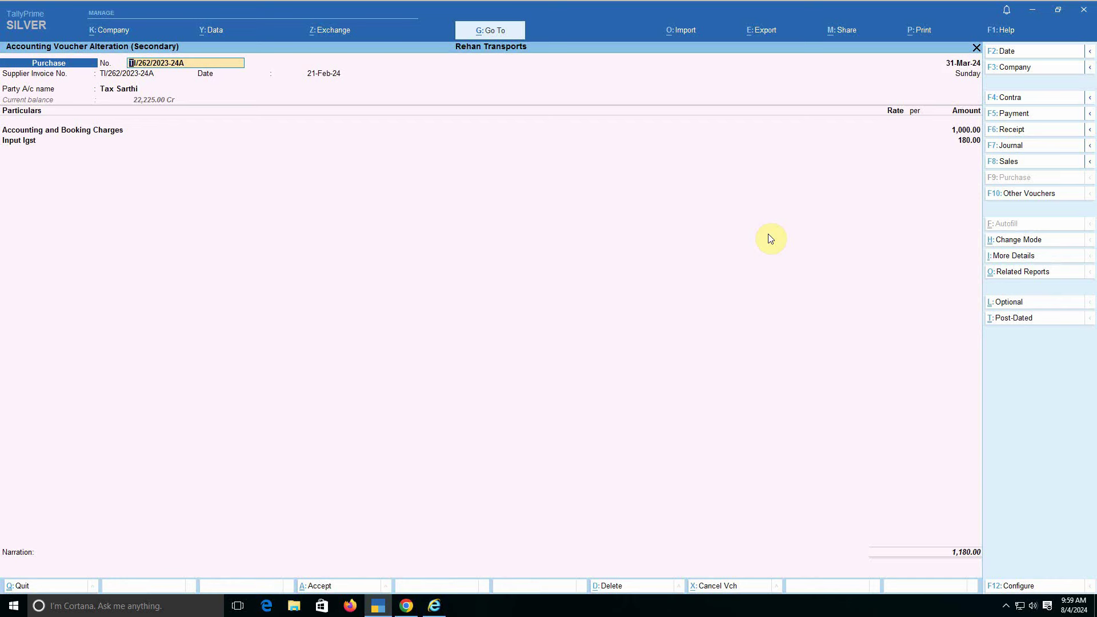
Step: Change the book voucher's date to 21-Feb-24 and save it
{"action": "key", "text": "F2"}
{"action": "type", "text": "21-Feb-21-2"}
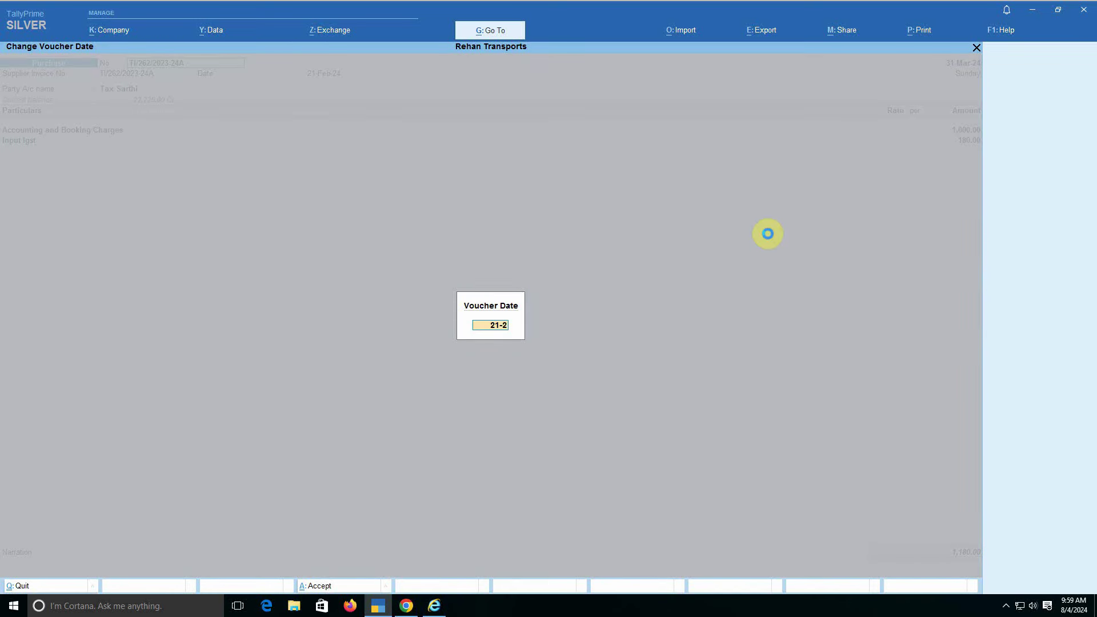
{"action": "key", "text": "Return"}
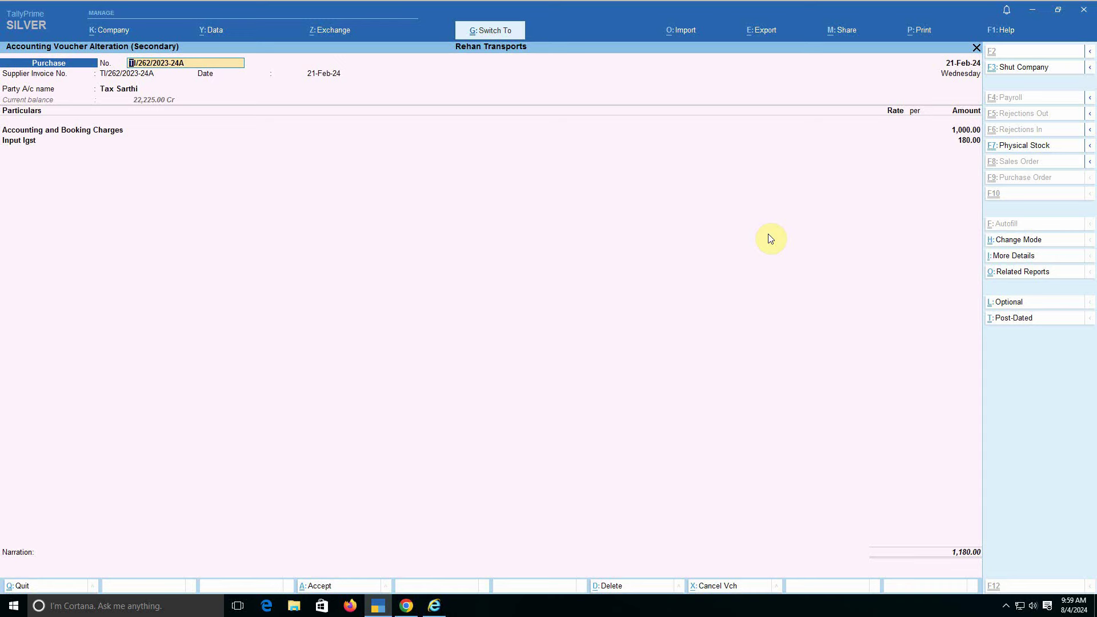
{"action": "key", "text": "ctrl+a"}
Step: Compare the redated book voucher with the portal-only 21-Feb-24 entry and select it
{"action": "key", "text": "Down"}
{"action": "key", "text": "Up"}
{"action": "key", "text": "Up"}
{"action": "key", "text": "Down"}
{"action": "key", "text": "Up"}
{"action": "key", "text": "Down"}
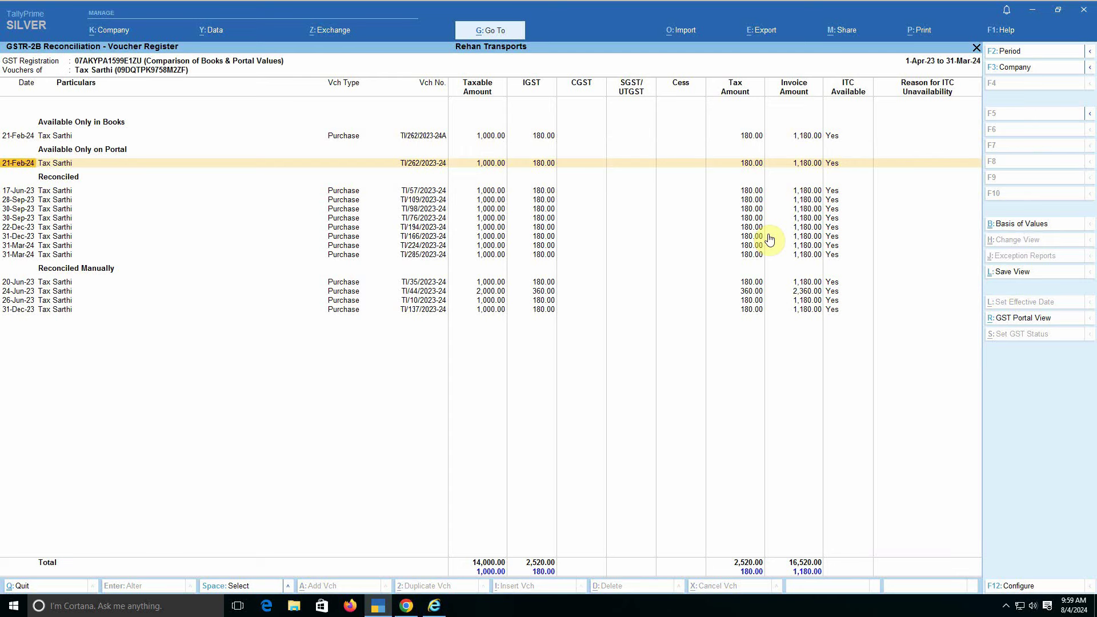
{"action": "key", "text": "space"}
{"action": "key", "text": "Up"}
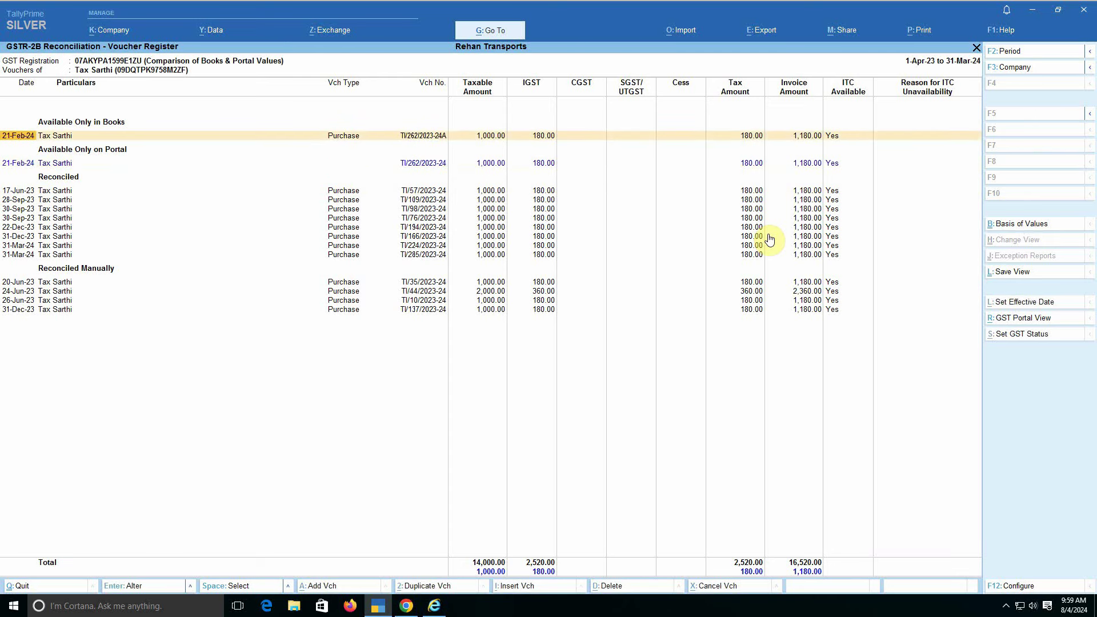
Step: Change the voucher number and supplier invoice number to TI/262/2023-24 and save
{"action": "key", "text": "Return"}
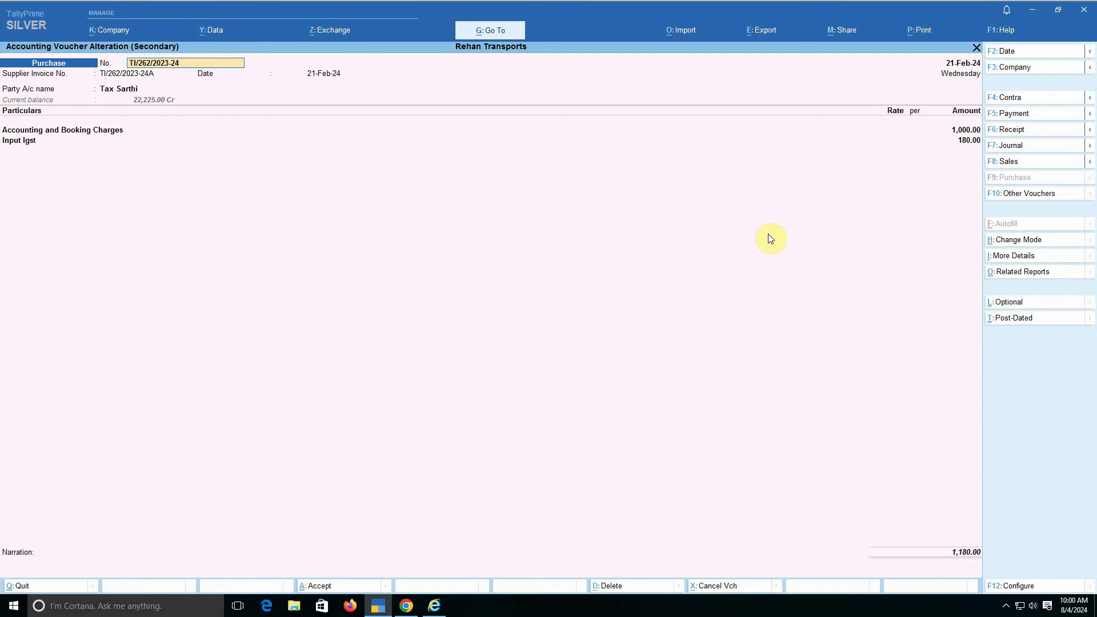
{"action": "key", "text": "Return"}
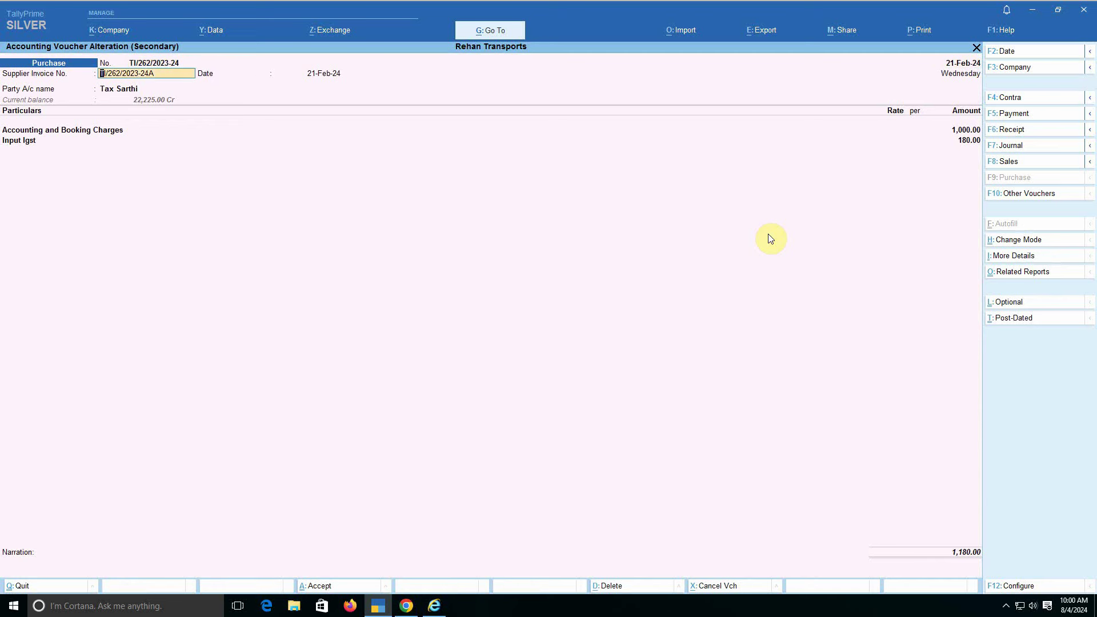
{"action": "key", "text": "Return"}
{"action": "key", "text": "ctrl"}
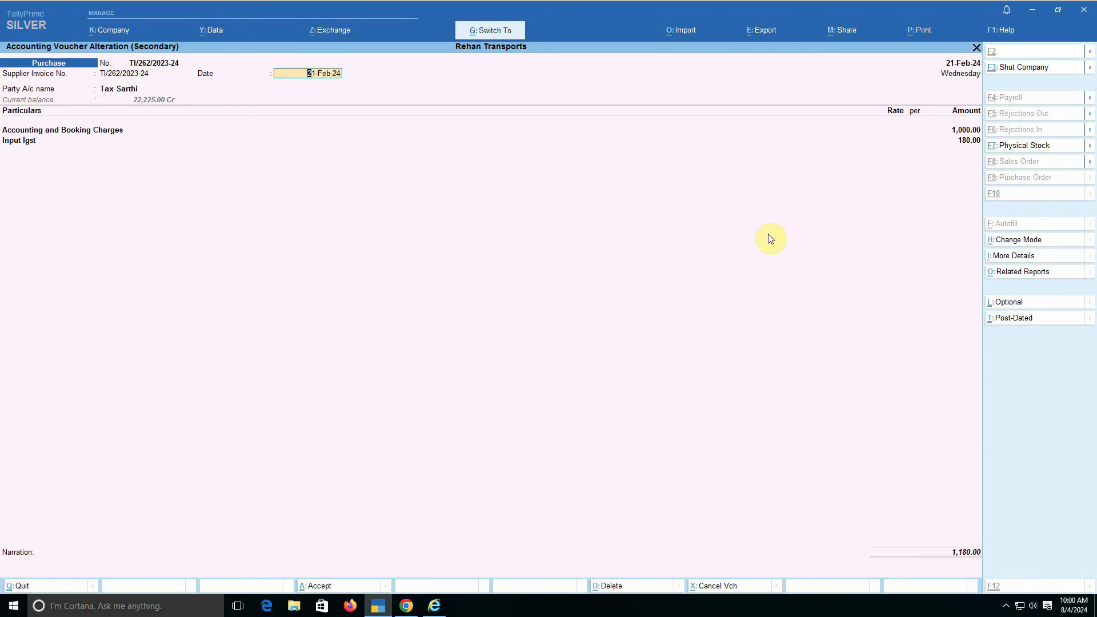
{"action": "key", "text": "ctrl+a"}
{"action": "key", "text": "Down"}
{"action": "key", "text": "Down"}
{"action": "key", "text": "Up"}
{"action": "key", "text": "Up"}
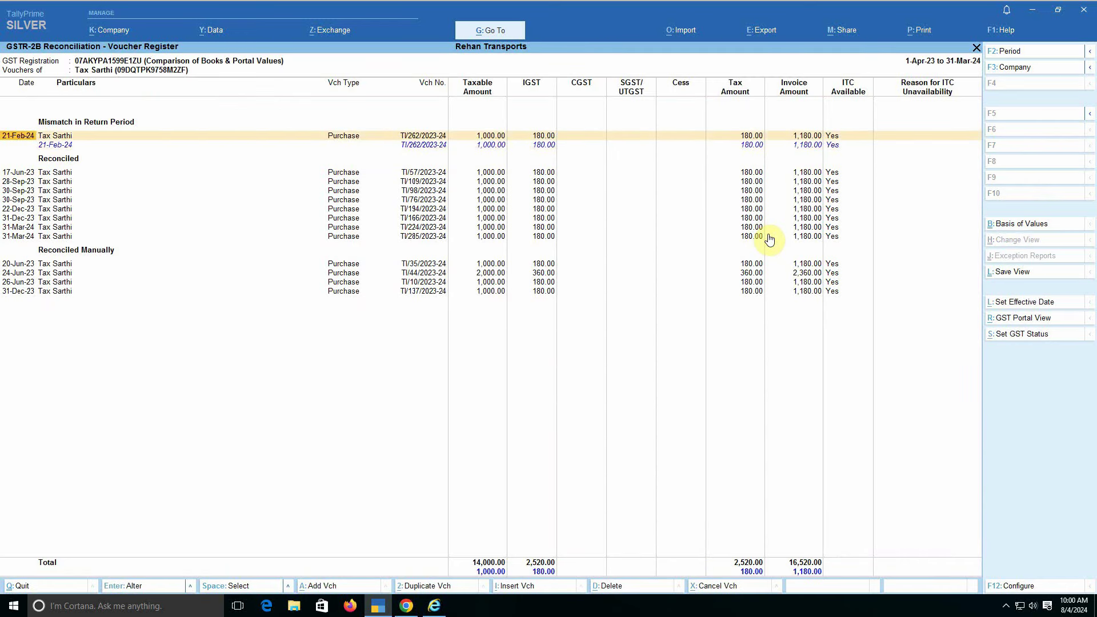
Step: Update the GST status of the mismatched 21-Feb-24 Tax Sarthi purchase
{"action": "key", "text": "space"}
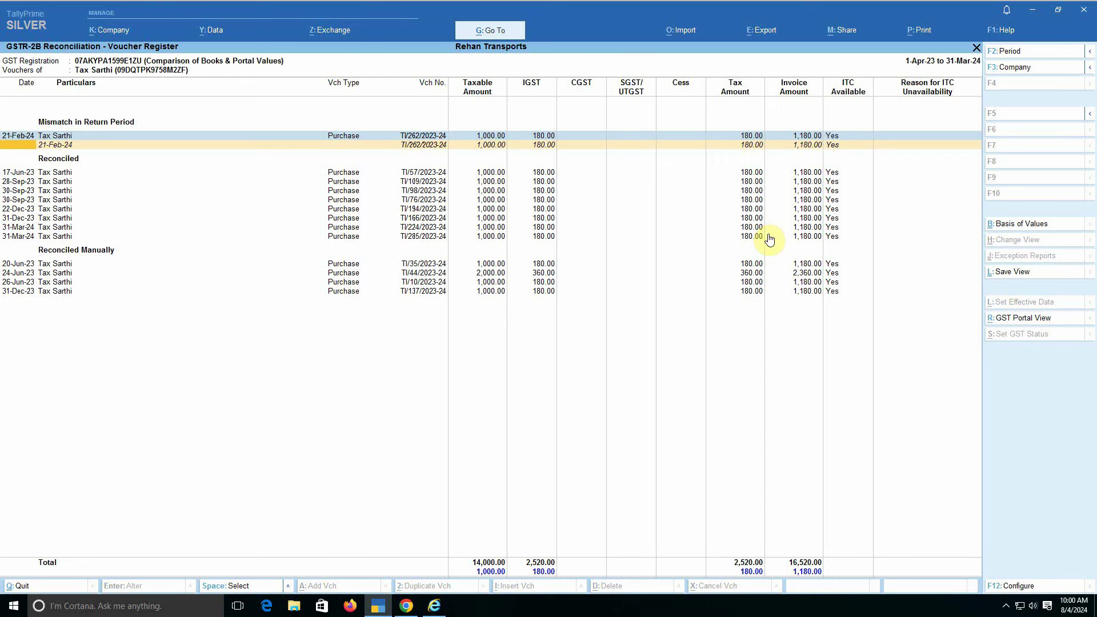
{"action": "key", "text": "Up"}
{"action": "key", "text": "s"}
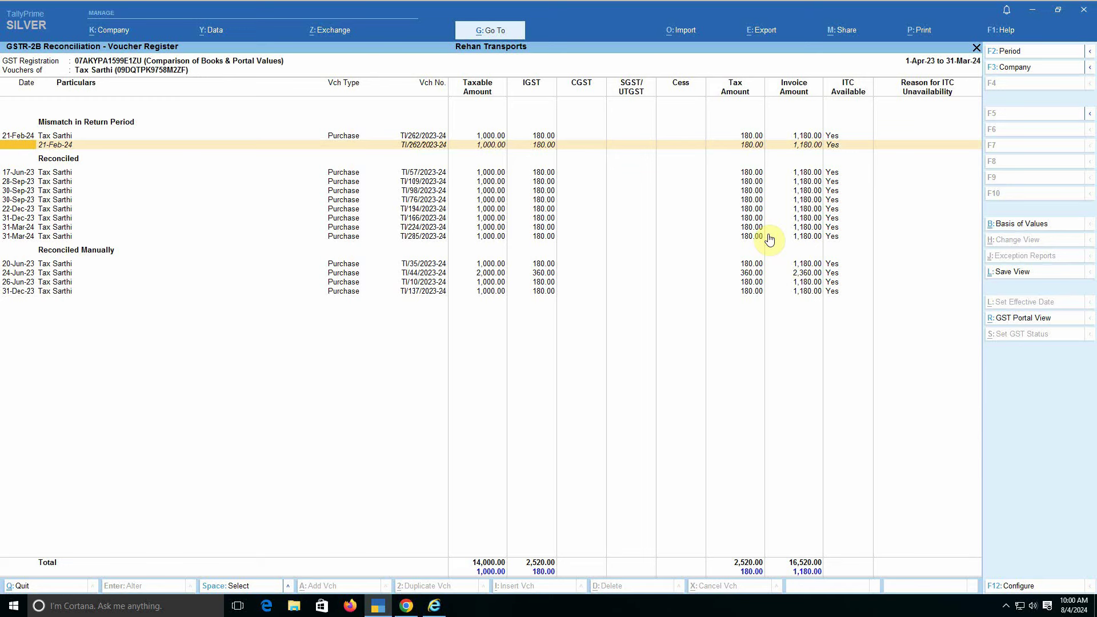
{"action": "key", "text": "Up"}
{"action": "key", "text": "space"}
{"action": "key", "text": "alt+s"}
{"action": "key", "text": "Down"}
{"action": "key", "text": "Down"}
Step: Return to the B2B Invoices summary, where only PhonePe remains Unreconciled
{"action": "key", "text": "Down"}
{"action": "key", "text": "Return"}
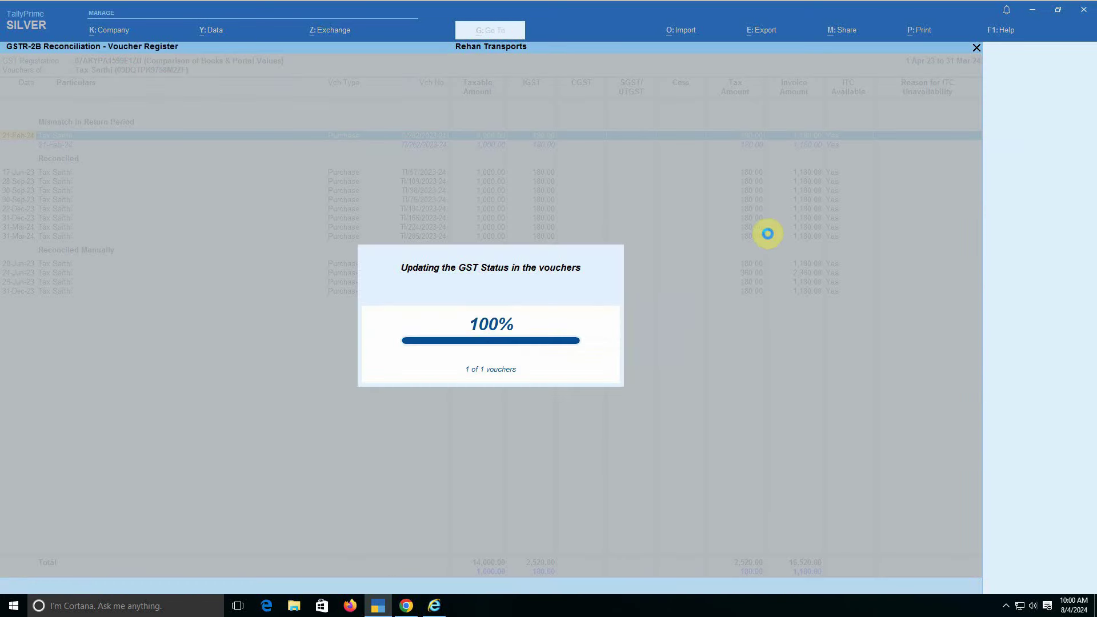
{"action": "key", "text": "Escape"}
{"action": "key", "text": "Down"}
{"action": "key", "text": "End"}
{"action": "key", "text": "Up"}
{"action": "key", "text": "Up"}
{"action": "key", "text": "Up"}
{"action": "key", "text": "Up"}
{"action": "key", "text": "Up"}
{"action": "key", "text": "Up"}
{"action": "key", "text": "Up"}
{"action": "key", "text": "Up"}
{"action": "key", "text": "Up"}
{"action": "key", "text": "Up"}
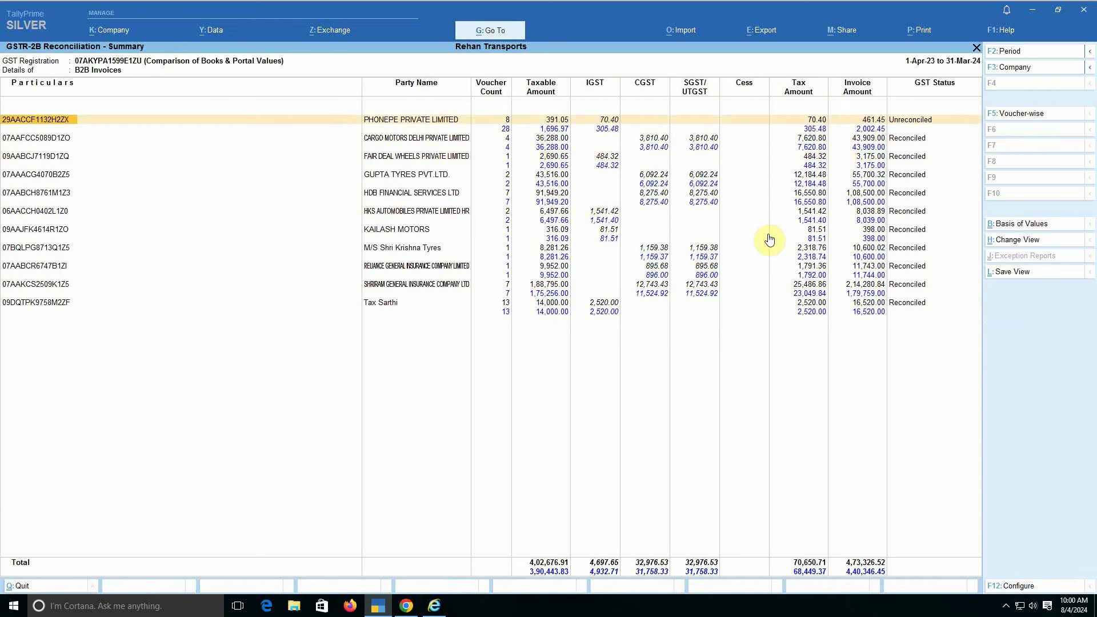
Step: Browse the voucher-wise B2B register, from PhonePe's portal-only invoices down to the reconciled vouchers
{"action": "key", "text": "Down"}
{"action": "key", "text": "Up"}
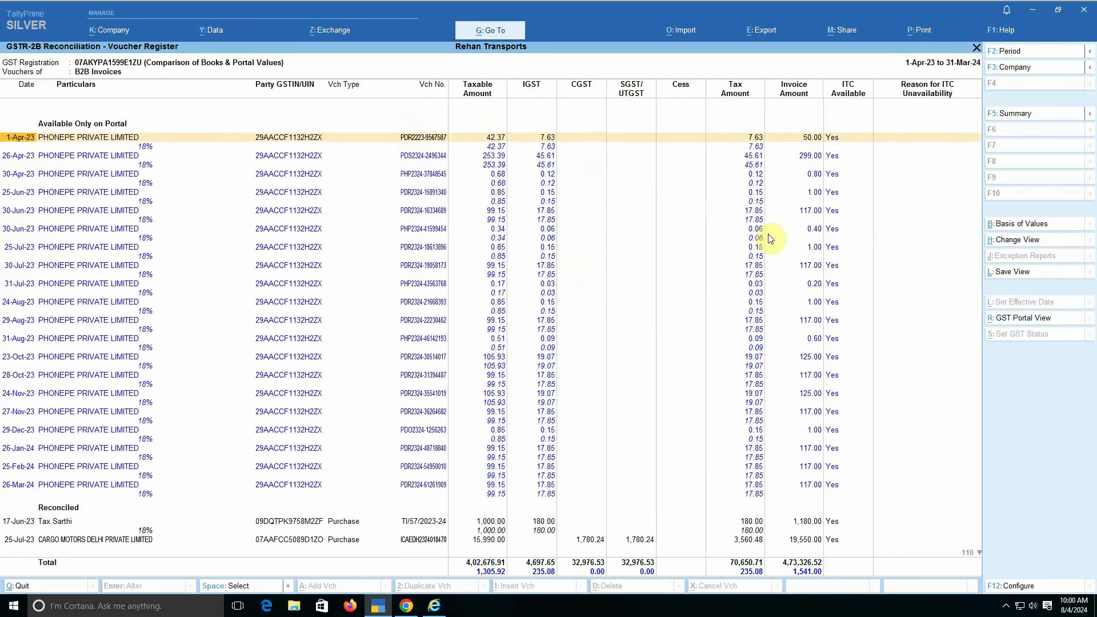
{"action": "key", "text": "Down"}
{"action": "key", "text": "Down"}
{"action": "key", "text": "Down"}
{"action": "key", "text": "Down"}
{"action": "key", "text": "Down"}
{"action": "key", "text": "Down"}
{"action": "key", "text": "Down"}
{"action": "key", "text": "Down"}
{"action": "key", "text": "Down"}
{"action": "key", "text": "Down"}
{"action": "key", "text": "Down"}
{"action": "key", "text": "Down"}
{"action": "key", "text": "Down"}
{"action": "key", "text": "Down"}
{"action": "key", "text": "Down"}
{"action": "key", "text": "Down"}
{"action": "key", "text": "Down"}
{"action": "key", "text": "Down"}
{"action": "key", "text": "Down"}
{"action": "key", "text": "Down"}
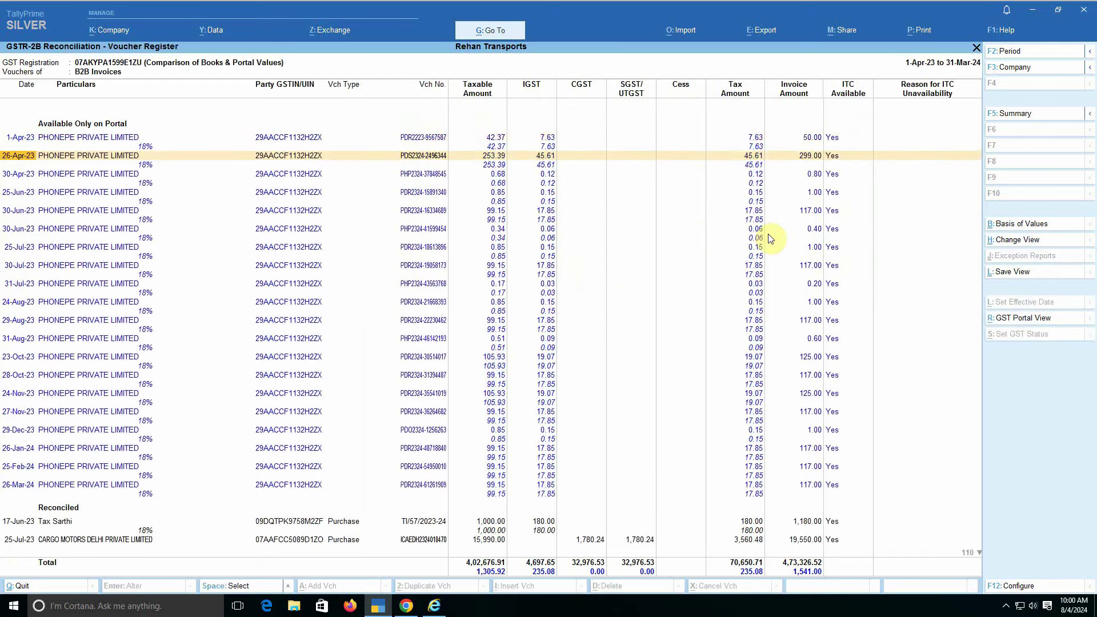
{"action": "key", "text": "Up"}
{"action": "key", "text": "Up"}
{"action": "key", "text": "Up"}
{"action": "key", "text": "Up"}
{"action": "key", "text": "Up"}
{"action": "key", "text": "Up"}
{"action": "key", "text": "Up"}
{"action": "key", "text": "Up"}
{"action": "key", "text": "Up"}
{"action": "key", "text": "Up"}
{"action": "key", "text": "Up"}
{"action": "key", "text": "Up"}
{"action": "key", "text": "Up"}
{"action": "key", "text": "Up"}
{"action": "key", "text": "Up"}
{"action": "key", "text": "Up"}
{"action": "key", "text": "Up"}
{"action": "key", "text": "Up"}
{"action": "key", "text": "Up"}
{"action": "key", "text": "Up"}
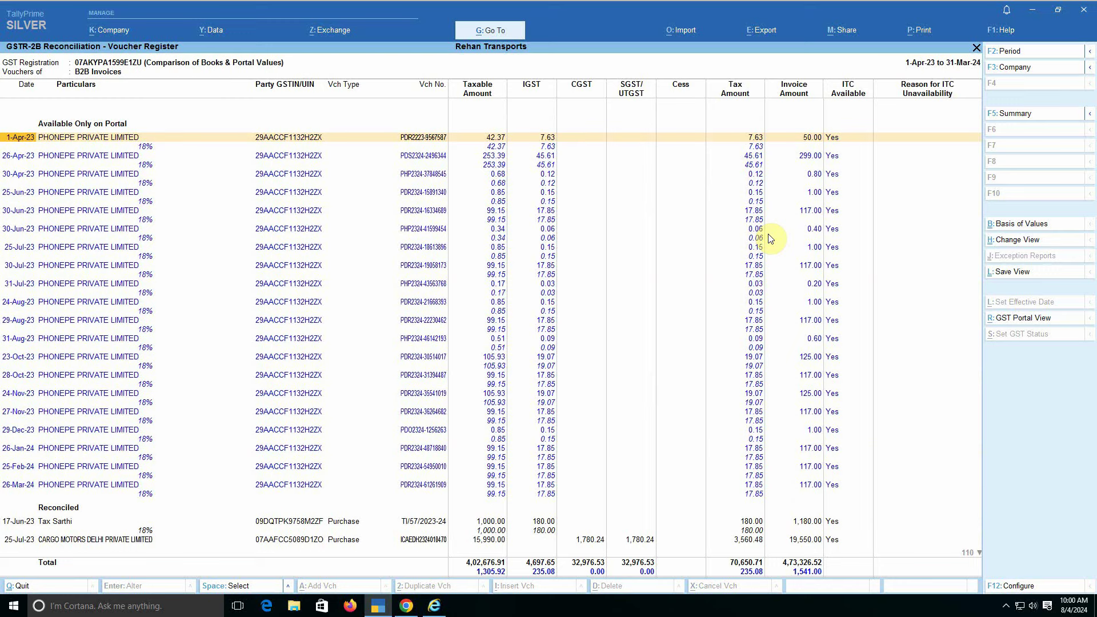
{"action": "key", "text": "Down"}
{"action": "key", "text": "Down"}
{"action": "key", "text": "Down"}
{"action": "key", "text": "Down"}
{"action": "key", "text": "Down"}
{"action": "key", "text": "Down"}
{"action": "key", "text": "Down"}
{"action": "key", "text": "Down"}
{"action": "key", "text": "Down"}
{"action": "key", "text": "Down"}
{"action": "key", "text": "Down"}
{"action": "key", "text": "Down"}
{"action": "key", "text": "Down"}
{"action": "key", "text": "Down"}
{"action": "key", "text": "Down"}
{"action": "key", "text": "Down"}
{"action": "key", "text": "Down"}
{"action": "key", "text": "Down"}
{"action": "key", "text": "Down"}
{"action": "key", "text": "Down"}
{"action": "key", "text": "Down"}
{"action": "key", "text": "Down"}
{"action": "key", "text": "Down"}
{"action": "key", "text": "Down"}
{"action": "key", "text": "Down"}
{"action": "key", "text": "Down"}
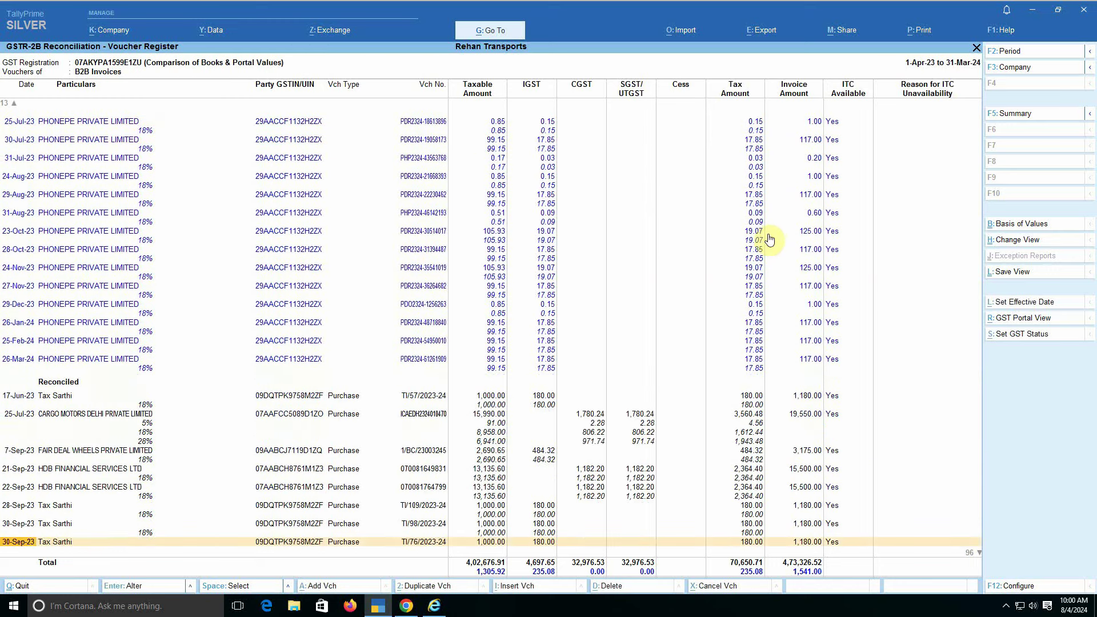
{"action": "key", "text": "End"}
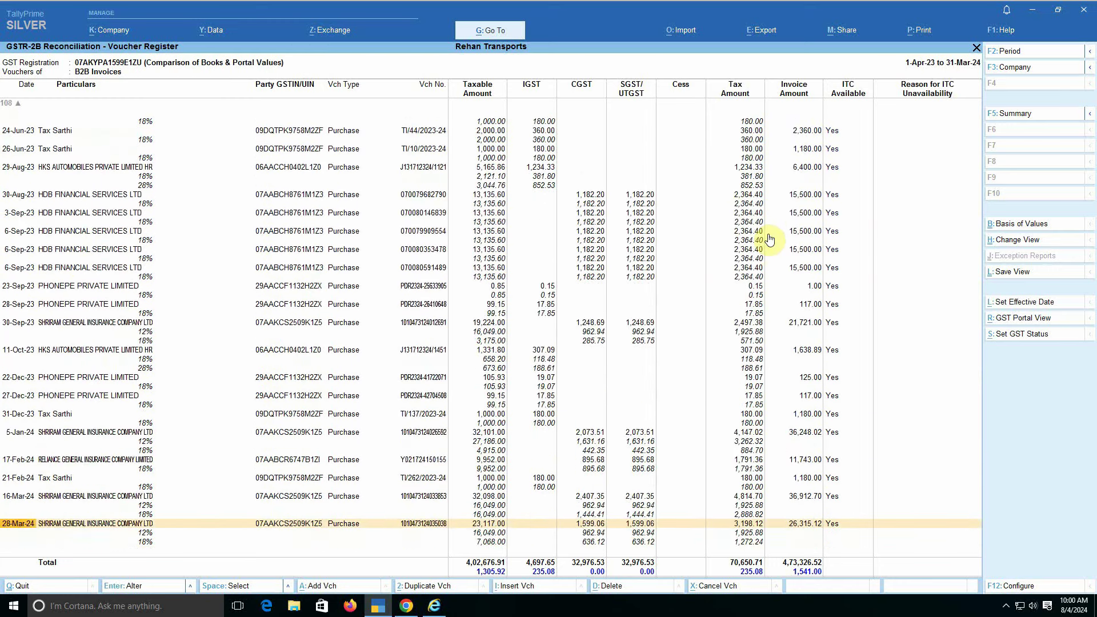
{"action": "key", "text": "Up"}
{"action": "key", "text": "Home"}
{"action": "key", "text": "Down"}
{"action": "key", "text": "Down"}
{"action": "key", "text": "Down"}
{"action": "key", "text": "Down"}
{"action": "key", "text": "Down"}
{"action": "key", "text": "Down"}
{"action": "key", "text": "Down"}
{"action": "key", "text": "Down"}
{"action": "key", "text": "Down"}
{"action": "key", "text": "Down"}
{"action": "key", "text": "Down"}
{"action": "key", "text": "Down"}
{"action": "key", "text": "Down"}
{"action": "key", "text": "Down"}
{"action": "key", "text": "Down"}
{"action": "key", "text": "Down"}
{"action": "key", "text": "Down"}
{"action": "key", "text": "Down"}
{"action": "key", "text": "Down"}
{"action": "key", "text": "Down"}
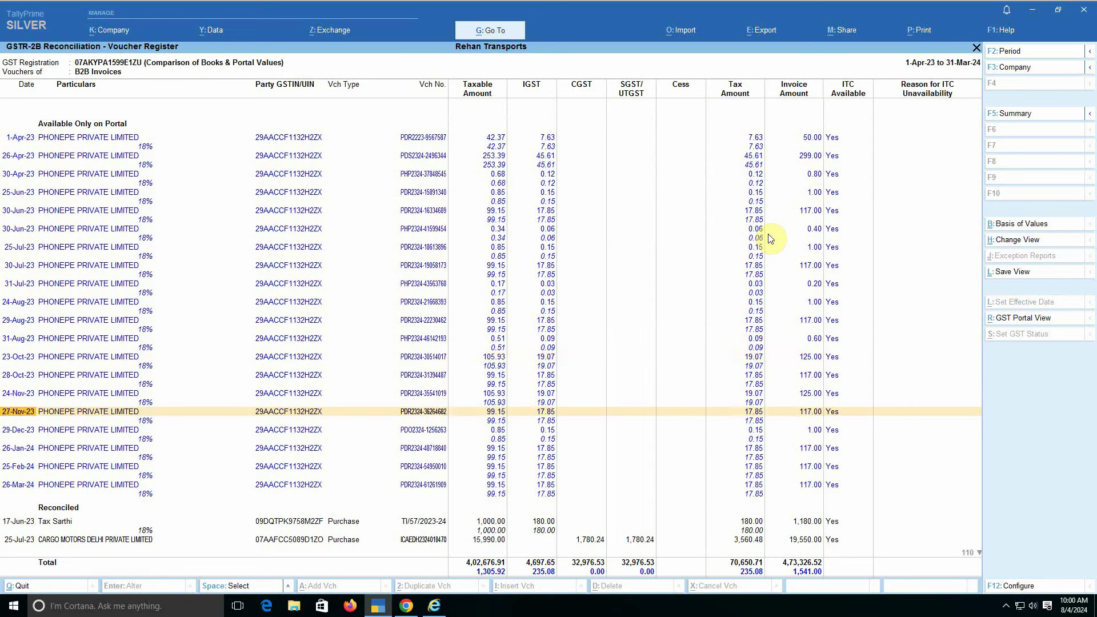
{"action": "key", "text": "Up"}
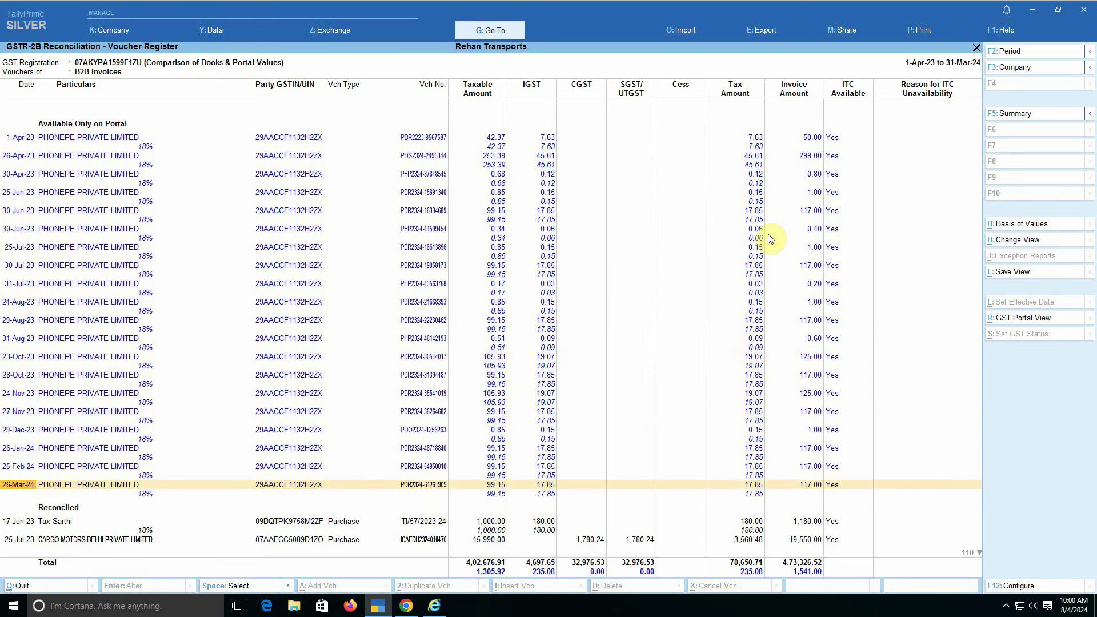
{"action": "key", "text": "Down"}
{"action": "key", "text": "Up"}
{"action": "key", "text": "Up"}
{"action": "key", "text": "Up"}
{"action": "key", "text": "Up"}
{"action": "key", "text": "Up"}
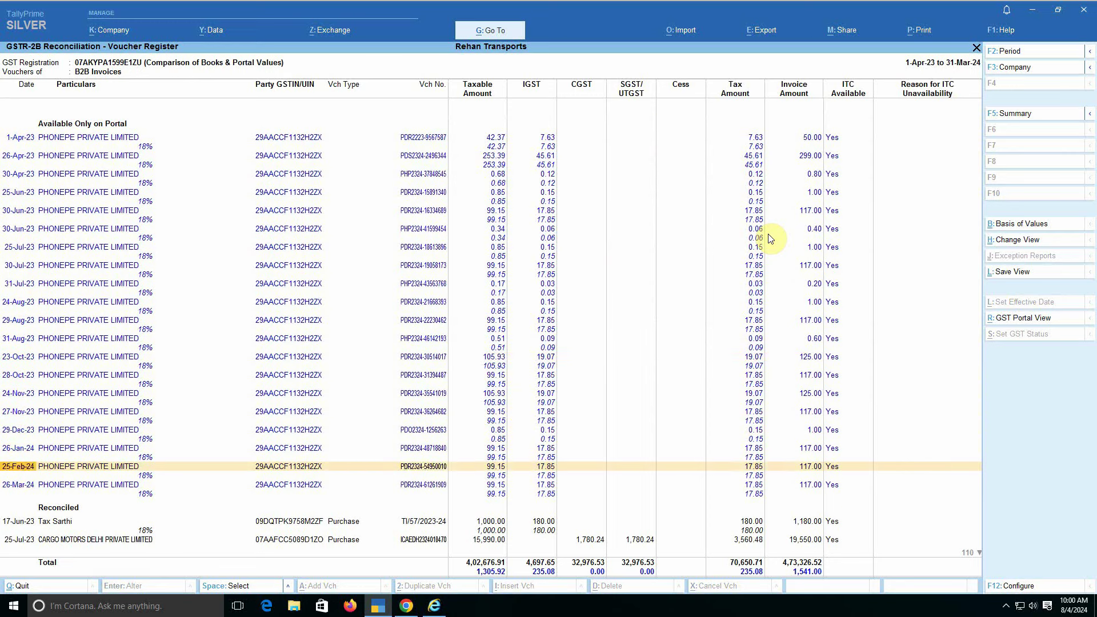
{"action": "key", "text": "Up"}
{"action": "key", "text": "Up"}
{"action": "key", "text": "Up"}
{"action": "key", "text": "Up"}
{"action": "key", "text": "Up"}
{"action": "key", "text": "Up"}
{"action": "key", "text": "Up"}
{"action": "key", "text": "Up"}
{"action": "key", "text": "Up"}
{"action": "key", "text": "Up"}
{"action": "key", "text": "Up"}
{"action": "key", "text": "Up"}
{"action": "key", "text": "Up"}
{"action": "key", "text": "Up"}
{"action": "key", "text": "Up"}
{"action": "key", "text": "Down"}
{"action": "key", "text": "Down"}
{"action": "key", "text": "Down"}
{"action": "key", "text": "Down"}
{"action": "key", "text": "Down"}
{"action": "key", "text": "Down"}
{"action": "key", "text": "Down"}
{"action": "key", "text": "Down"}
{"action": "key", "text": "Down"}
{"action": "key", "text": "Down"}
{"action": "key", "text": "Down"}
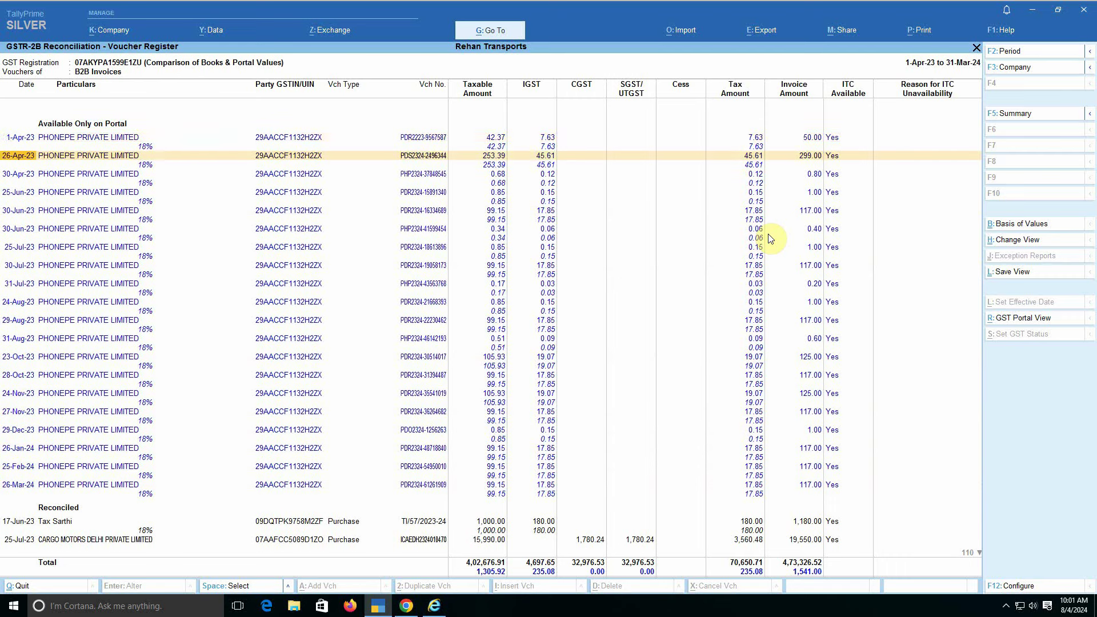
{"action": "key", "text": "Down"}
{"action": "key", "text": "Down"}
{"action": "key", "text": "Down"}
{"action": "key", "text": "Down"}
{"action": "key", "text": "Down"}
{"action": "key", "text": "Down"}
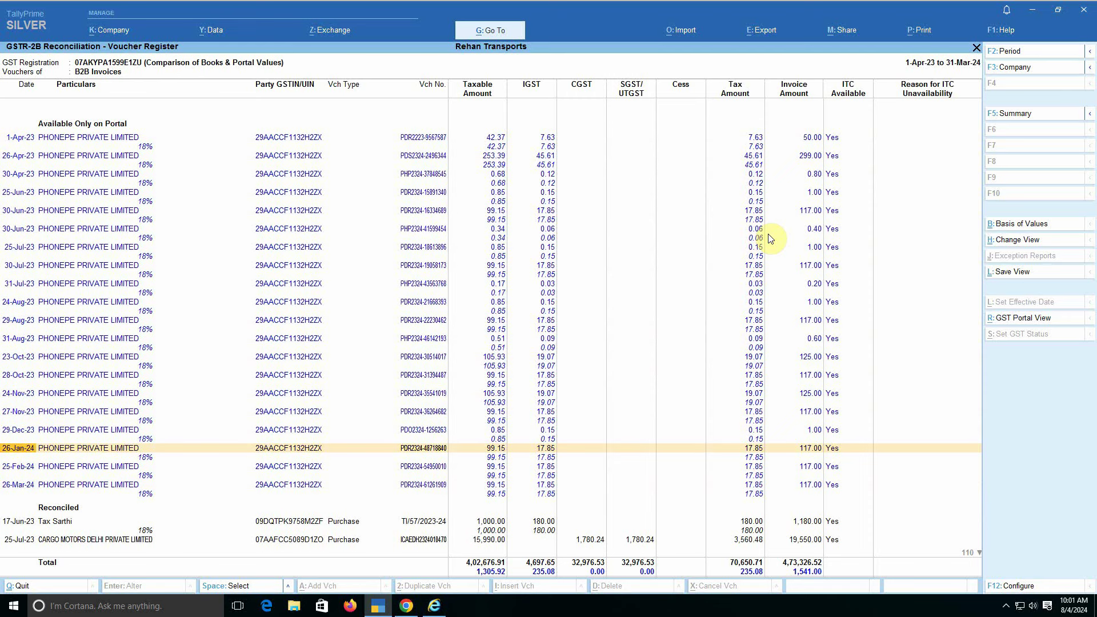
Step: Drill from the reconciliation screen via Others and B2B Credit Notes into HDB Financial Services' register
{"action": "key", "text": "Escape"}
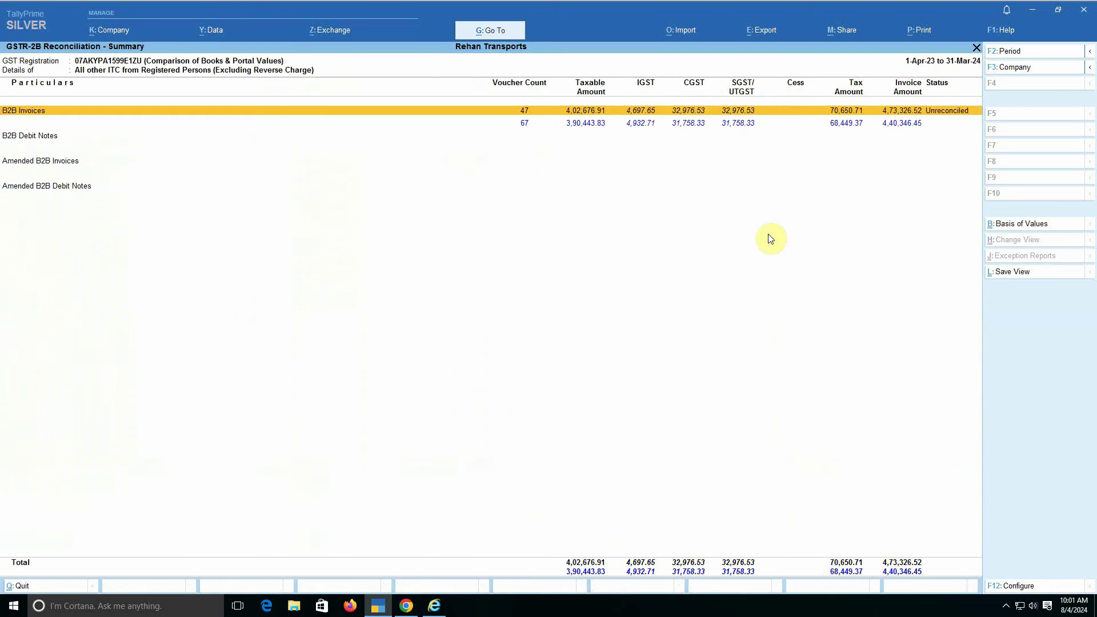
{"action": "key", "text": "Down"}
{"action": "key", "text": "Down"}
{"action": "key", "text": "Up"}
{"action": "key", "text": "Up"}
{"action": "key", "text": "Down"}
{"action": "left_click", "coordinate": [767, 233]}
{"action": "key", "text": "Escape"}
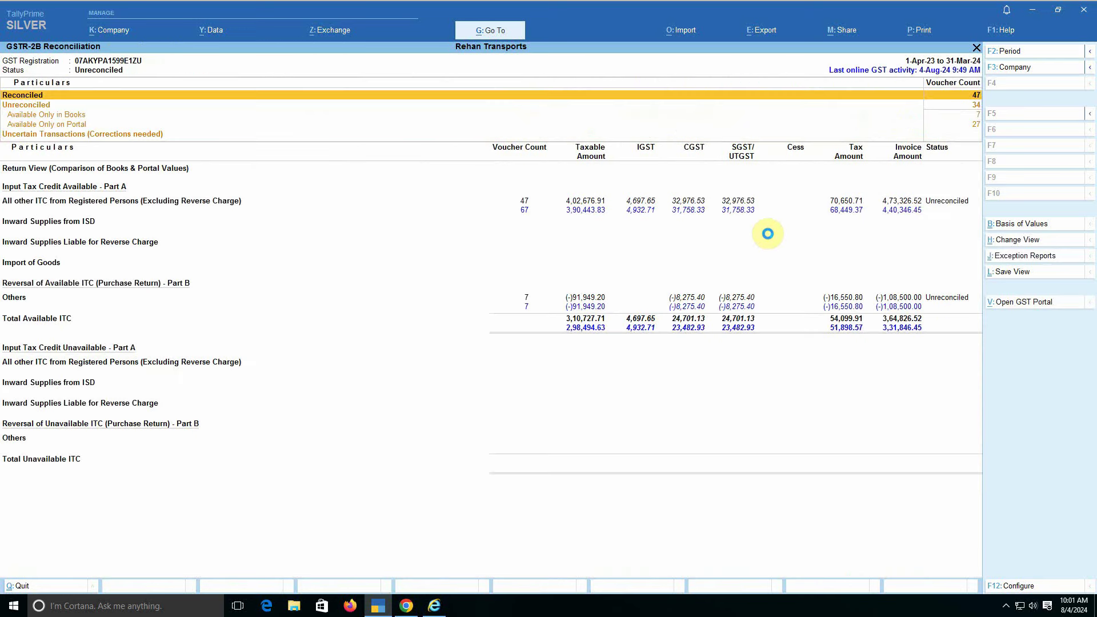
{"action": "key", "text": "Down"}
{"action": "key", "text": "Down"}
{"action": "key", "text": "Down"}
{"action": "key", "text": "Down"}
{"action": "key", "text": "Down"}
{"action": "key", "text": "Down"}
{"action": "key", "text": "Down"}
{"action": "key", "text": "Down"}
{"action": "key", "text": "Up"}
{"action": "left_click", "coordinate": [767, 234]}
{"action": "key", "text": "Return"}
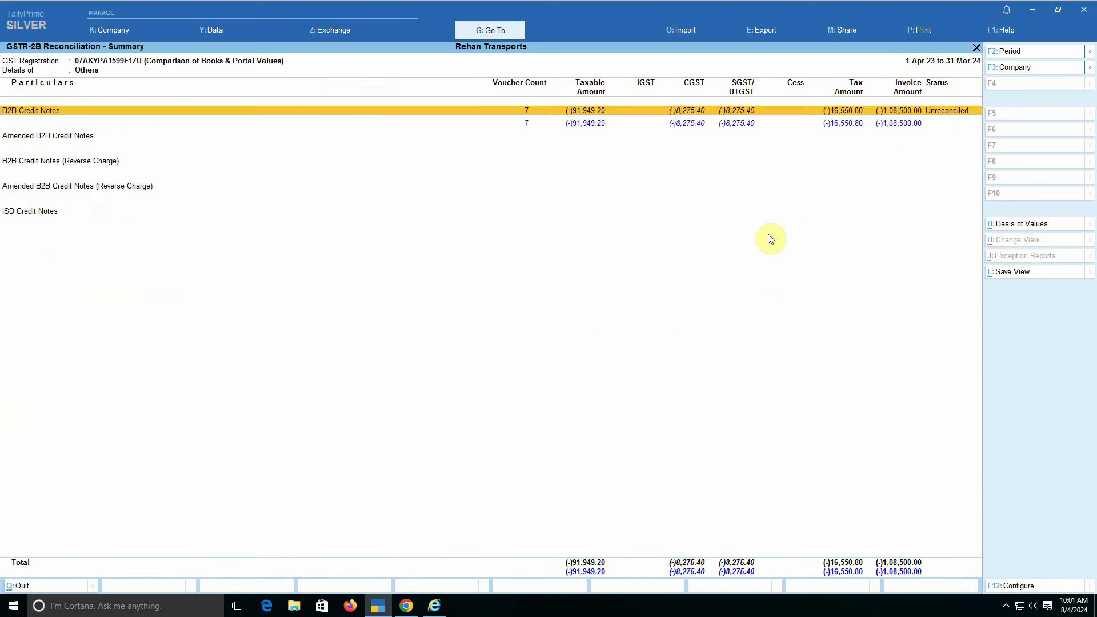
{"action": "key", "text": "Return"}
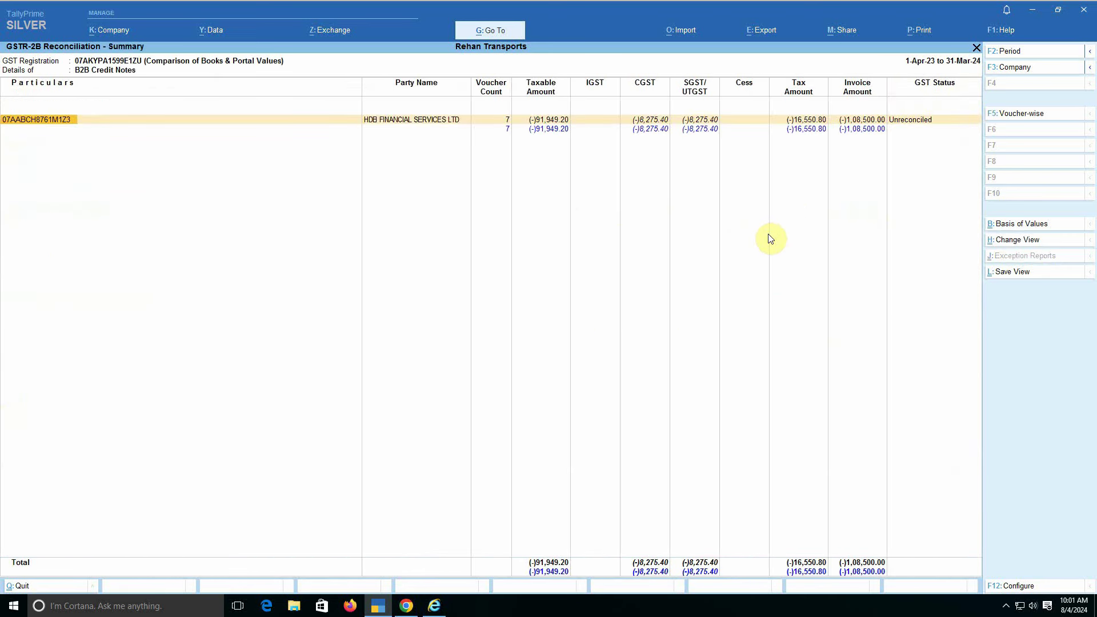
{"action": "key", "text": "Return"}
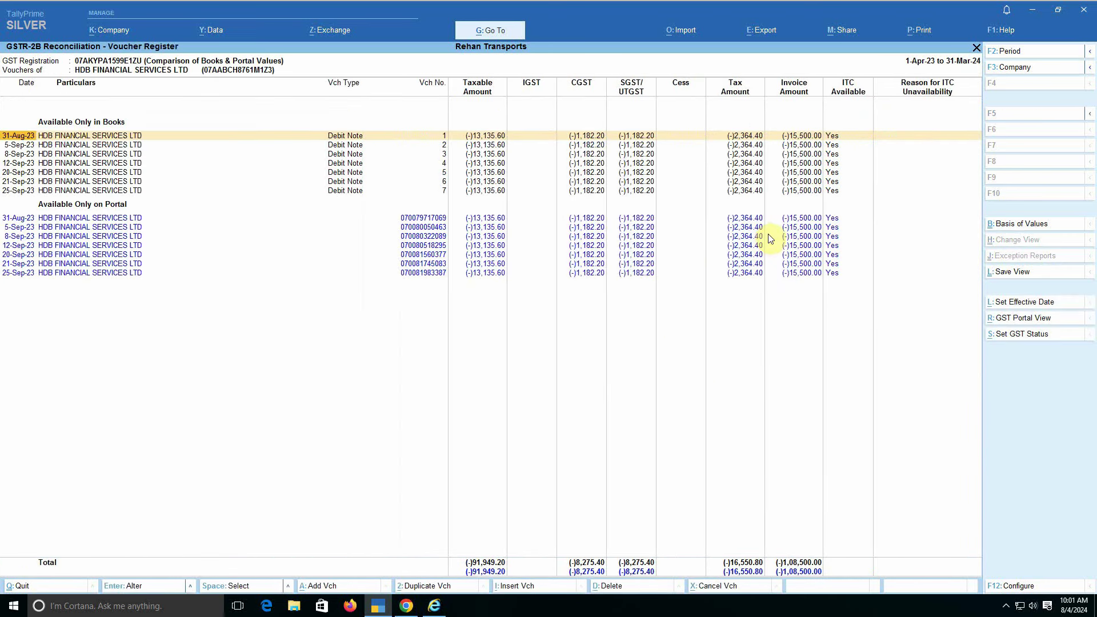
Step: Review HDB's seven books-only and seven portal-only notes, then bring up the F12 display configuration
{"action": "key", "text": "Down"}
{"action": "key", "text": "Down"}
{"action": "key", "text": "Down"}
{"action": "key", "text": "Down"}
{"action": "key", "text": "Down"}
{"action": "key", "text": "Down"}
{"action": "key", "text": "Down"}
{"action": "key", "text": "Down"}
{"action": "key", "text": "Down"}
{"action": "key", "text": "Down"}
{"action": "key", "text": "Down"}
{"action": "key", "text": "Down"}
{"action": "key", "text": "Down"}
{"action": "key", "text": "Up"}
{"action": "key", "text": "Up"}
{"action": "key", "text": "Up"}
{"action": "key", "text": "Up"}
{"action": "key", "text": "Up"}
{"action": "key", "text": "Up"}
{"action": "key", "text": "Up"}
{"action": "key", "text": "Up"}
{"action": "key", "text": "Up"}
{"action": "key", "text": "Up"}
{"action": "key", "text": "Up"}
{"action": "key", "text": "Up"}
{"action": "key", "text": "Up"}
{"action": "key", "text": "Down"}
{"action": "key", "text": "Down"}
{"action": "key", "text": "Down"}
{"action": "key", "text": "Down"}
{"action": "key", "text": "Down"}
{"action": "key", "text": "Down"}
{"action": "key", "text": "Down"}
{"action": "key", "text": "Down"}
{"action": "key", "text": "Down"}
{"action": "key", "text": "Down"}
{"action": "key", "text": "Down"}
{"action": "key", "text": "Down"}
{"action": "key", "text": "Down"}
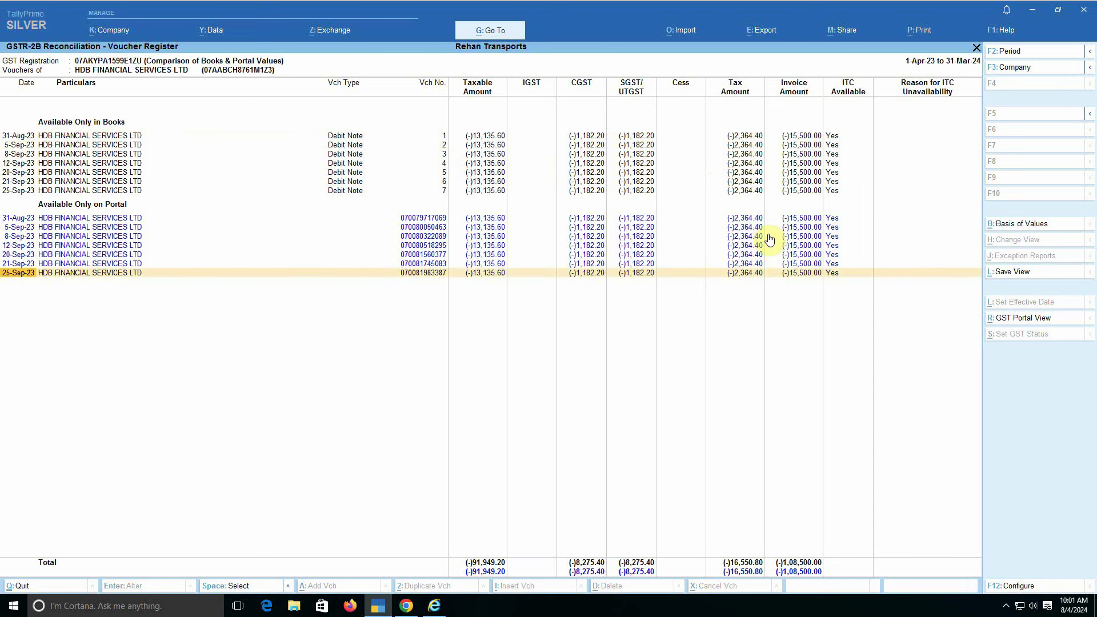
{"action": "key", "text": "Up"}
{"action": "key", "text": "Up"}
{"action": "key", "text": "Up"}
{"action": "key", "text": "Up"}
{"action": "key", "text": "Up"}
{"action": "key", "text": "Up"}
{"action": "key", "text": "Up"}
{"action": "key", "text": "Up"}
{"action": "key", "text": "Up"}
{"action": "key", "text": "Up"}
{"action": "key", "text": "Up"}
{"action": "key", "text": "Up"}
{"action": "key", "text": "Down"}
{"action": "key", "text": "Down"}
{"action": "key", "text": "Down"}
{"action": "key", "text": "Down"}
{"action": "key", "text": "Down"}
{"action": "key", "text": "Down"}
{"action": "key", "text": "Down"}
{"action": "key", "text": "Up"}
{"action": "key", "text": "Up"}
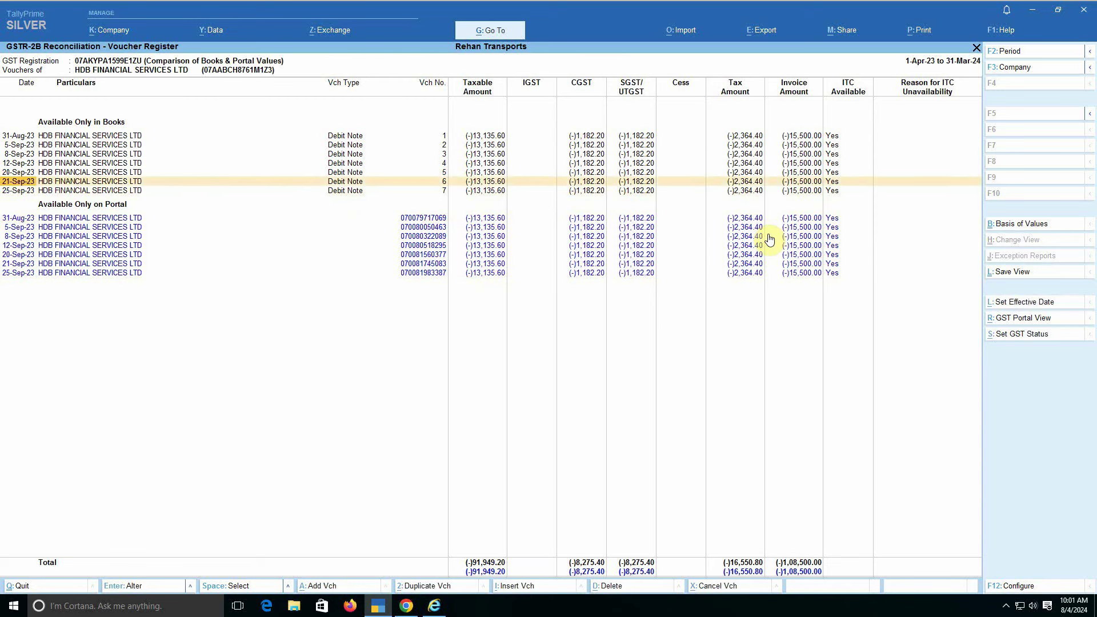
{"action": "key", "text": "Down"}
{"action": "key", "text": "F12"}
{"action": "key", "text": "Down"}
{"action": "key", "text": "Down"}
{"action": "key", "text": "Down"}
{"action": "key", "text": "Down"}
{"action": "key", "text": "Down"}
{"action": "key", "text": "Down"}
{"action": "key", "text": "Down"}
{"action": "key", "text": "Down"}
{"action": "key", "text": "Down"}
{"action": "key", "text": "Down"}
{"action": "key", "text": "Down"}
{"action": "key", "text": "Down"}
Step: Set Show Portal Values and Show potential matches to Yes and accept
{"action": "key", "text": "Up"}
{"action": "key", "text": "Up"}
{"action": "key", "text": "Up"}
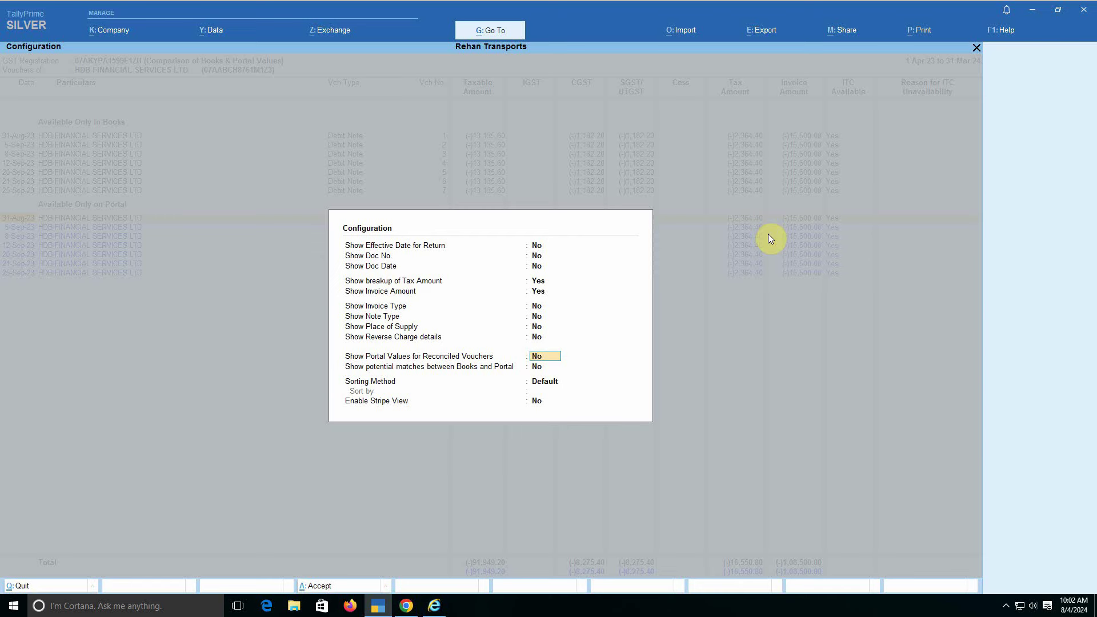
{"action": "key", "text": "y"}
{"action": "key", "text": "y"}
{"action": "key", "text": "Down"}
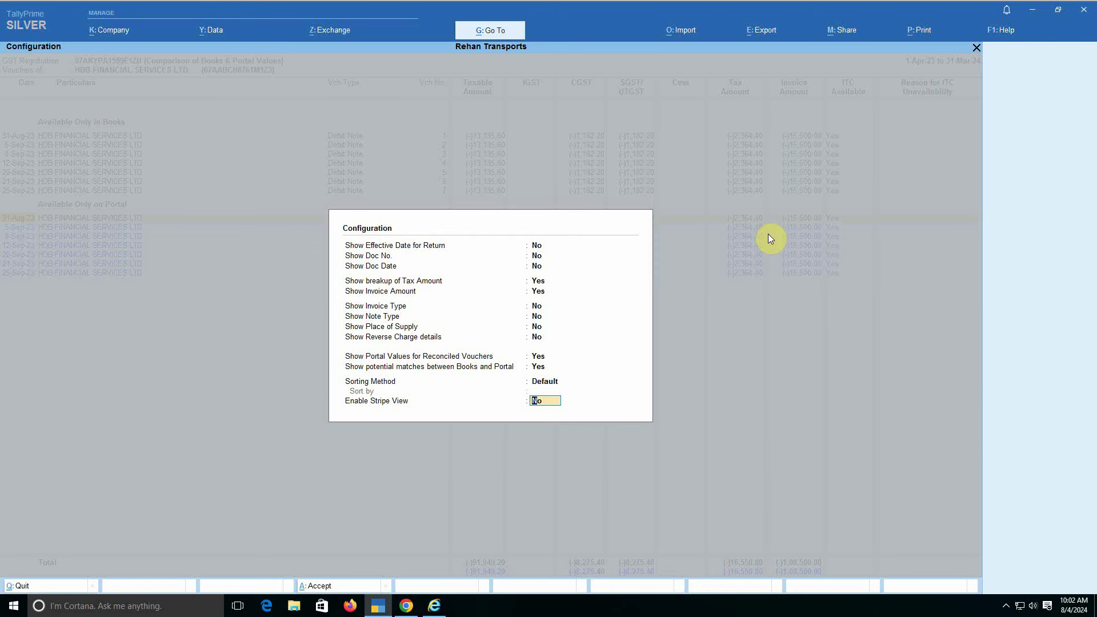
{"action": "key", "text": "Return"}
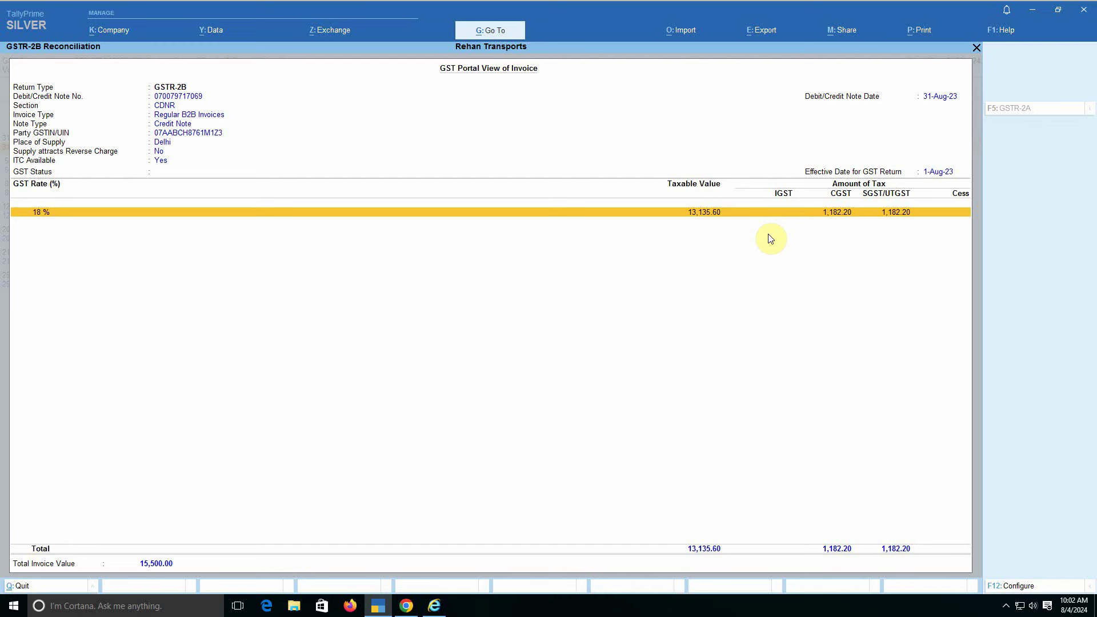
Step: Review the HDB potential matches, including the 31-Aug, 12-Sep, 20-Sep and 25-Sep-23 pairs
{"action": "key", "text": "Escape"}
{"action": "key", "text": "Down"}
{"action": "key", "text": "Down"}
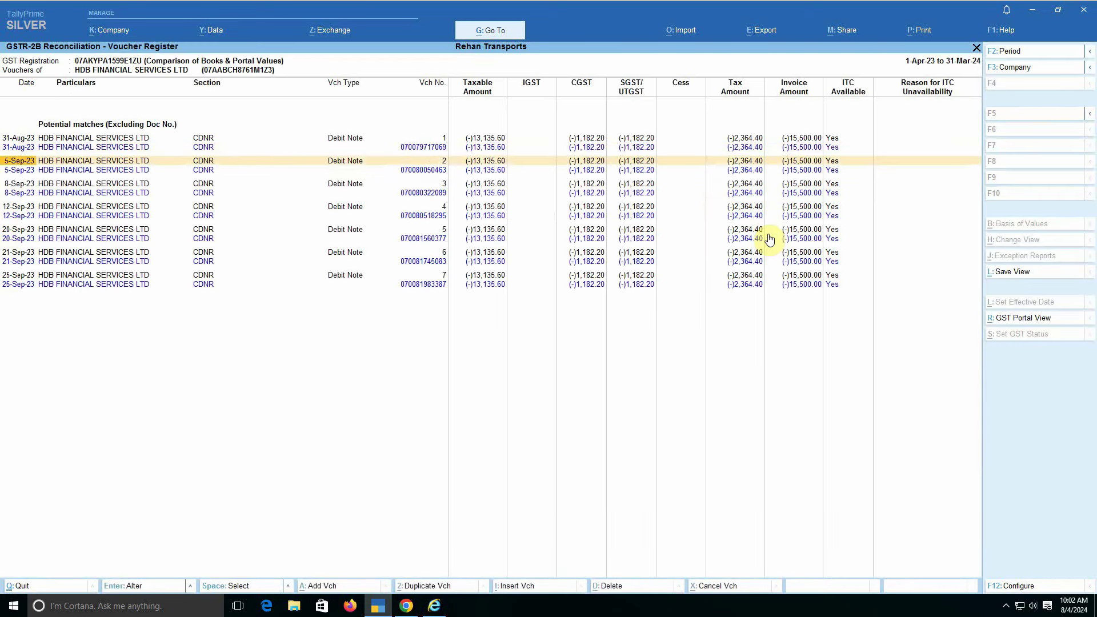
{"action": "key", "text": "Up"}
{"action": "key", "text": "Up"}
{"action": "key", "text": "Up"}
{"action": "key", "text": "Up"}
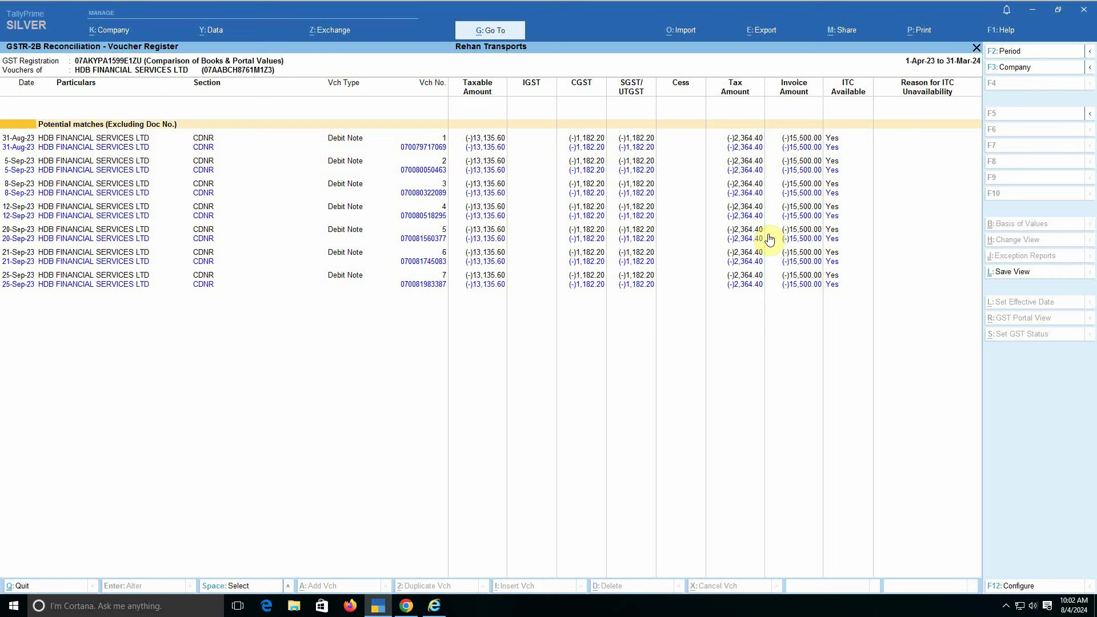
{"action": "key", "text": "Down"}
{"action": "key", "text": "Up"}
{"action": "key", "text": "Down"}
{"action": "left_click", "coordinate": [768, 239]}
{"action": "key", "text": "Down"}
{"action": "key", "text": "Up"}
{"action": "key", "text": "Up"}
{"action": "key", "text": "Up"}
{"action": "key", "text": "Up"}
{"action": "key", "text": "Up"}
{"action": "key", "text": "Up"}
{"action": "key", "text": "Up"}
{"action": "key", "text": "Up"}
{"action": "key", "text": "Down"}
{"action": "key", "text": "Down"}
{"action": "key", "text": "Up"}
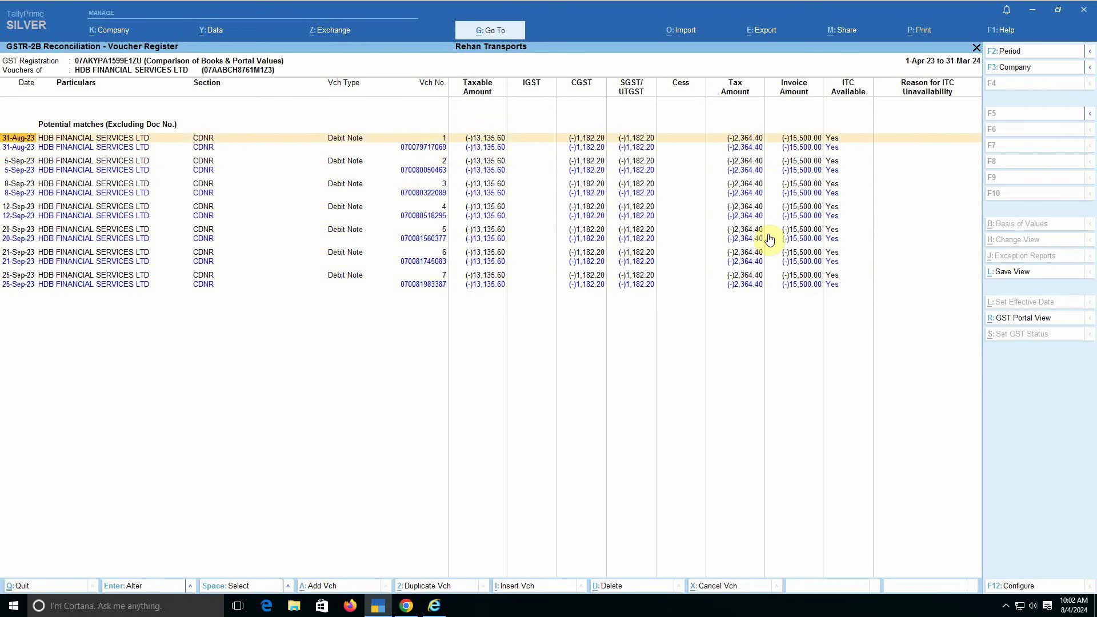